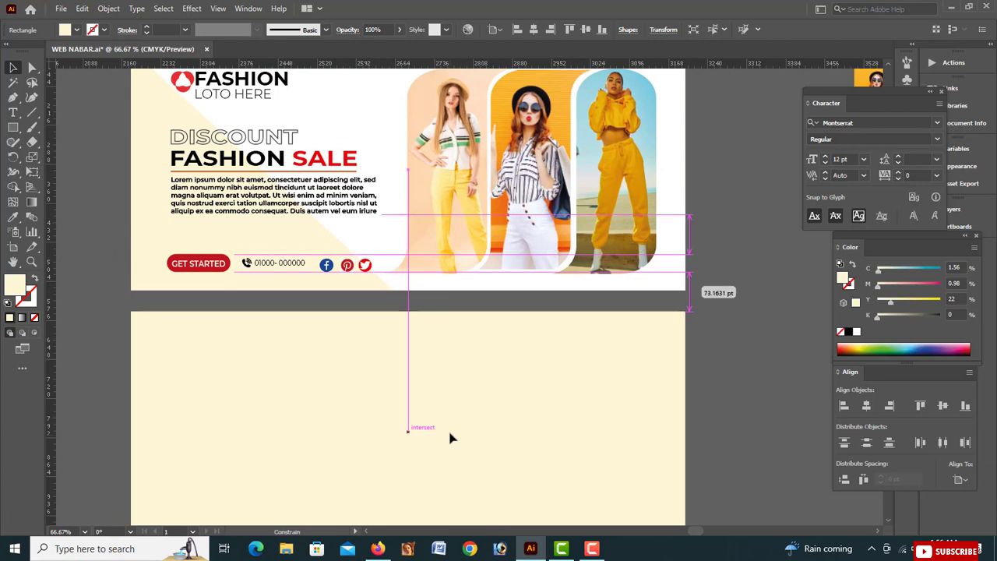
Fill the cream rectangle below the finished fashion banner with white.
{"action": "scroll", "coordinate": [451, 410], "scroll_direction": "down", "scroll_amount": 2}
{"action": "key", "text": "ctrl+minus"}
{"action": "scroll", "coordinate": [451, 408], "scroll_direction": "up", "scroll_amount": 2}
{"action": "scroll", "coordinate": [450, 407], "scroll_direction": "up", "scroll_amount": 1}
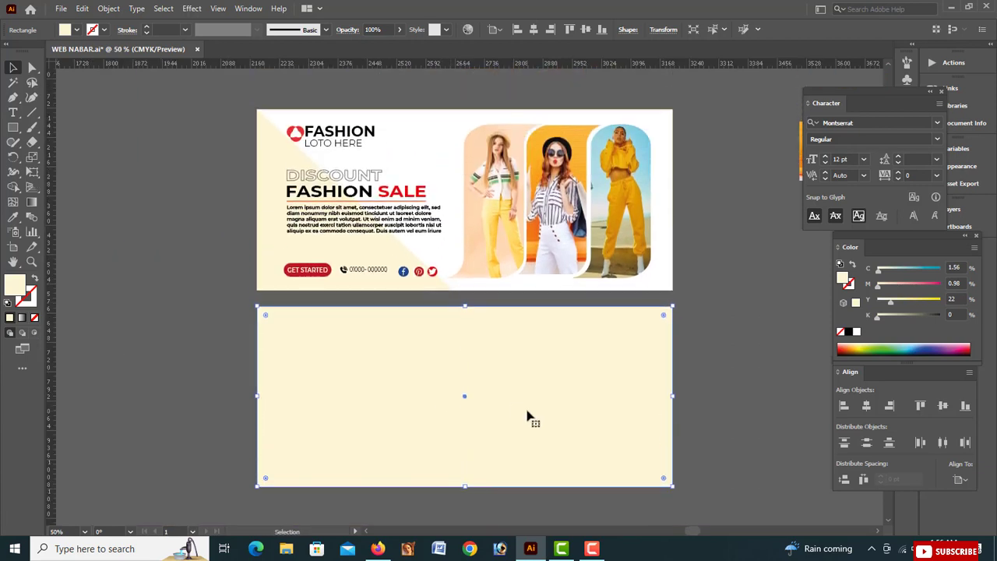
{"action": "left_click", "coordinate": [857, 332]}
{"action": "left_click", "coordinate": [752, 345]}
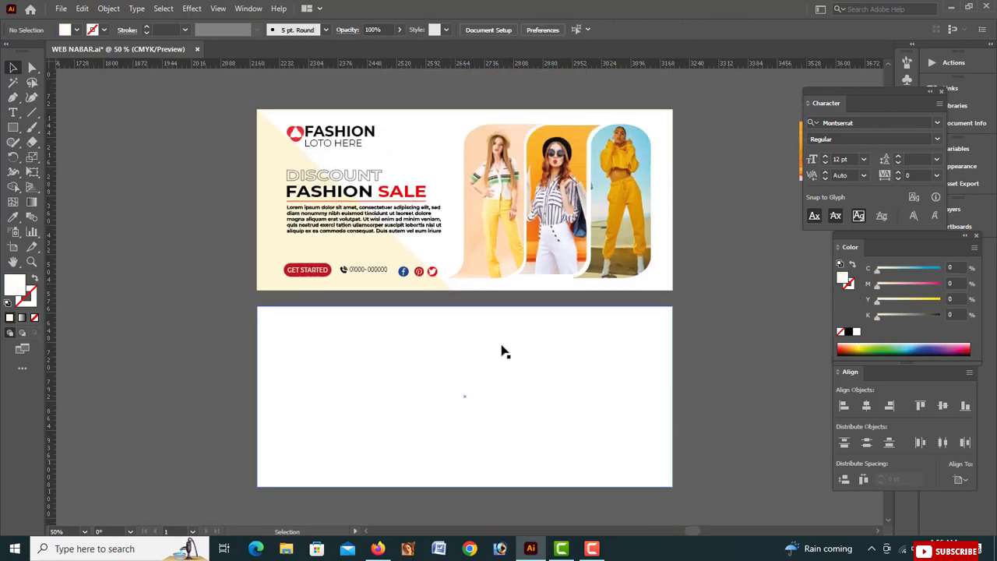
Draw a tall rounded rectangle near the right end of the white banner and fill it with magenta (M 100).
{"action": "scroll", "coordinate": [485, 349], "scroll_direction": "right", "scroll_amount": 1}
{"action": "scroll", "coordinate": [736, 353], "scroll_direction": "right", "scroll_amount": 1}
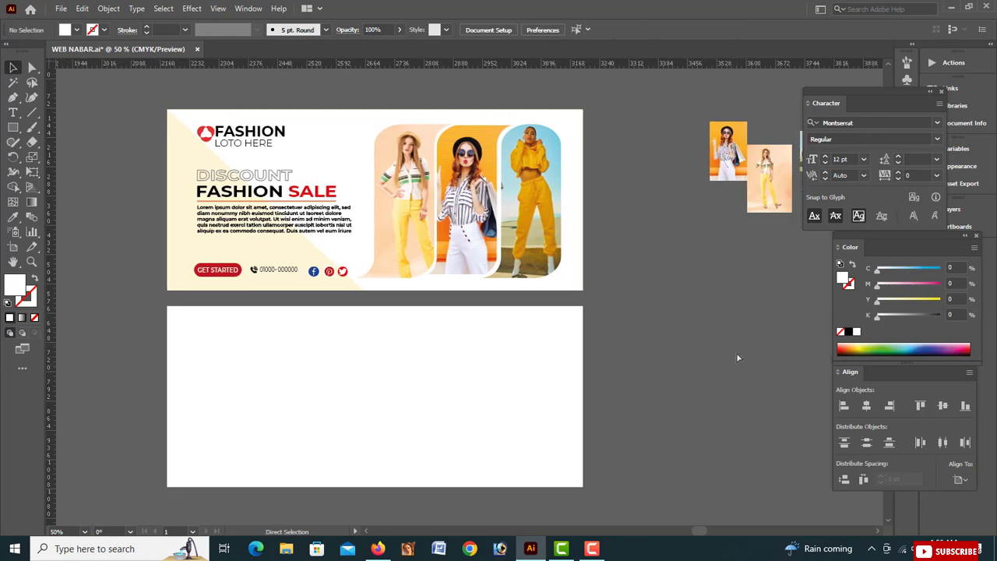
{"action": "key", "text": "ctrl+plus"}
{"action": "key", "text": "ctrl+plus"}
{"action": "scroll", "coordinate": [725, 336], "scroll_direction": "right", "scroll_amount": 1}
{"action": "key", "text": "ctrl+minus"}
{"action": "scroll", "coordinate": [727, 335], "scroll_direction": "left", "scroll_amount": 1}
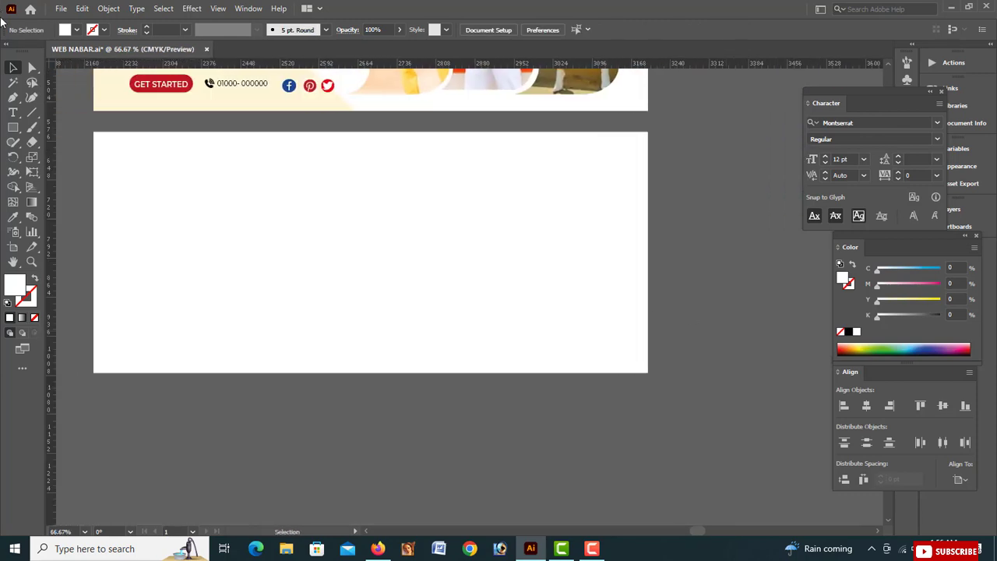
{"action": "left_click_drag", "start_coordinate": [13, 127], "coordinate": [70, 143]}
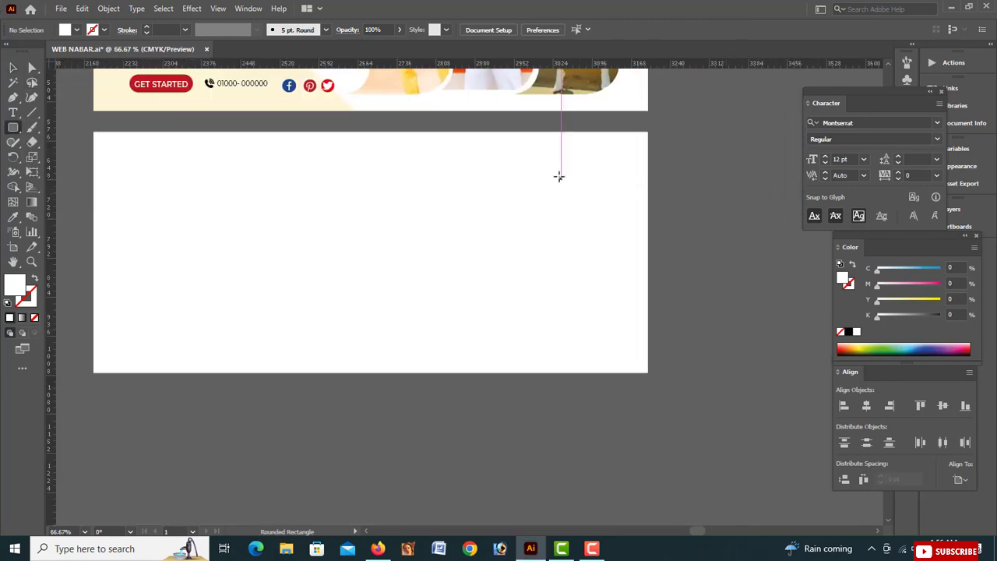
{"action": "left_click_drag", "start_coordinate": [569, 212], "coordinate": [626, 350]}
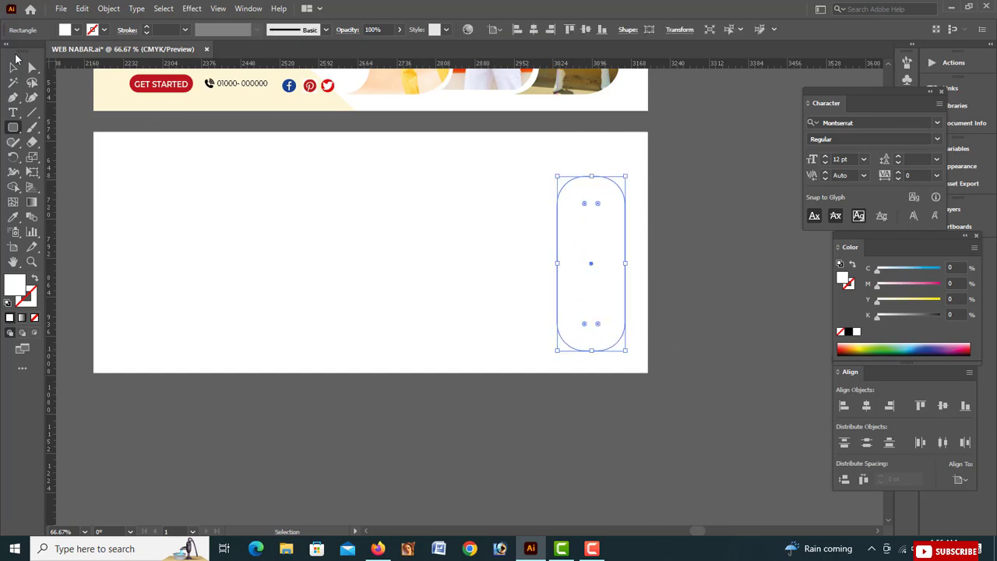
{"action": "left_click_drag", "start_coordinate": [916, 287], "coordinate": [943, 285]}
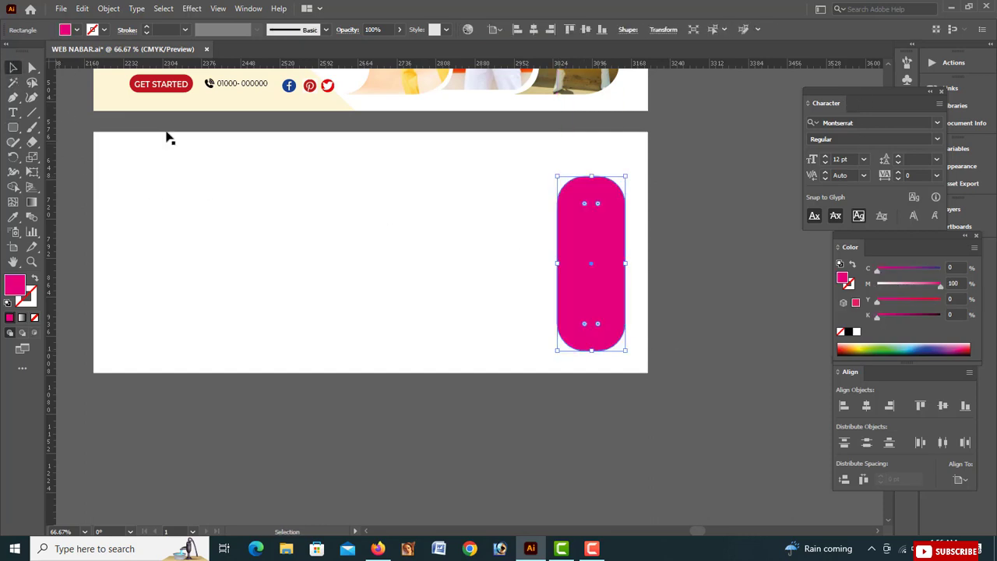
Move the magenta rounded rectangle up and slightly left, then stretch it taller and a little wider within the banner.
{"action": "left_click_drag", "start_coordinate": [605, 271], "coordinate": [584, 245]}
{"action": "left_click_drag", "start_coordinate": [605, 330], "coordinate": [607, 360]}
{"action": "left_click_drag", "start_coordinate": [543, 299], "coordinate": [556, 293]}
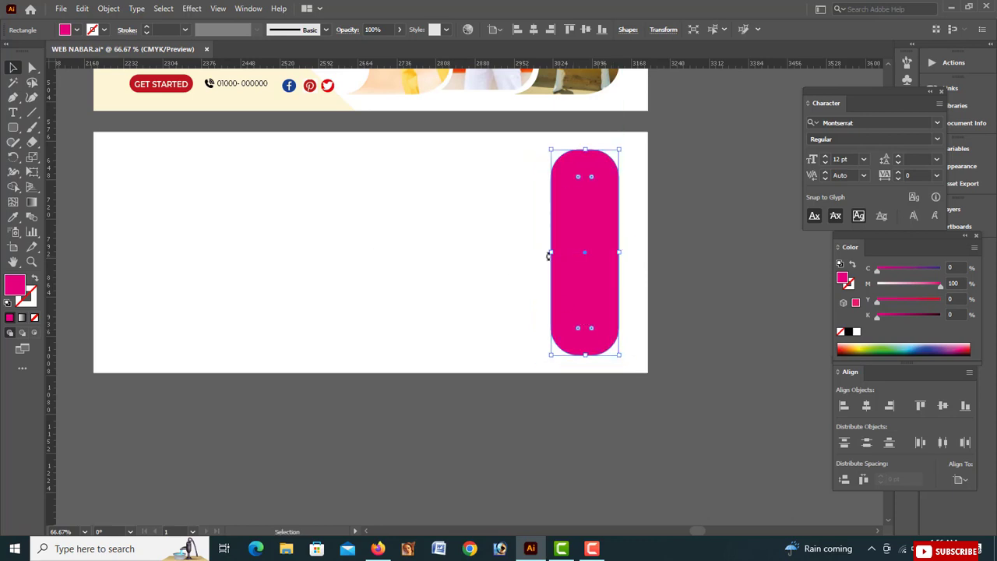
{"action": "left_click_drag", "start_coordinate": [549, 256], "coordinate": [543, 256]}
{"action": "left_click", "coordinate": [630, 274]}
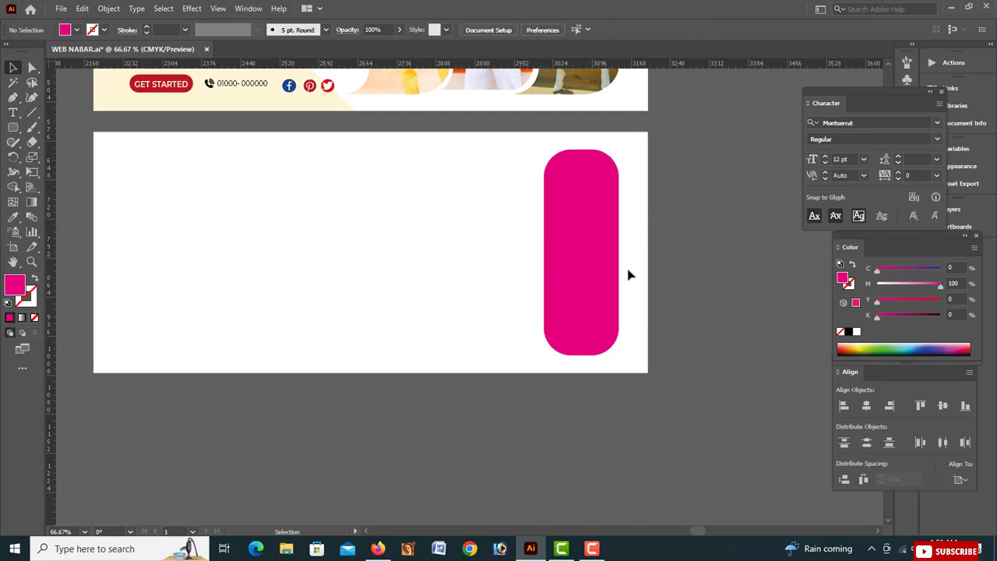
{"action": "left_click", "coordinate": [579, 271]}
{"action": "left_click", "coordinate": [666, 238]}
Draw a magenta rectangle over the lower-left rounded corner of the tall shape, flush with its left and bottom edges.
{"action": "key", "text": "ctrl+plus"}
{"action": "key", "text": "ctrl+plus"}
{"action": "scroll", "coordinate": [678, 234], "scroll_direction": "right", "scroll_amount": 5}
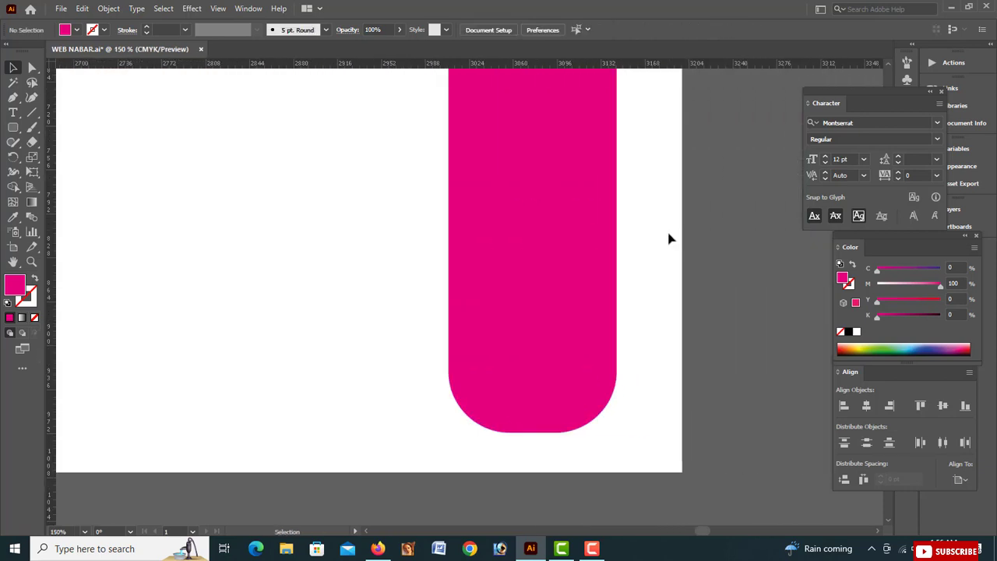
{"action": "scroll", "coordinate": [668, 238], "scroll_direction": "down", "scroll_amount": 1}
{"action": "left_click_drag", "start_coordinate": [13, 129], "coordinate": [86, 127]}
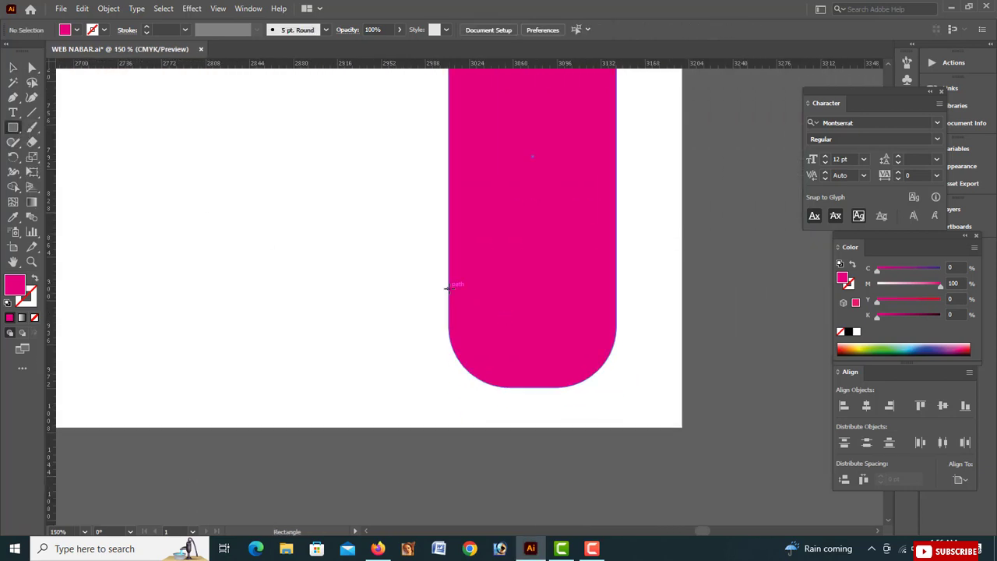
{"action": "left_click_drag", "start_coordinate": [448, 288], "coordinate": [532, 387]}
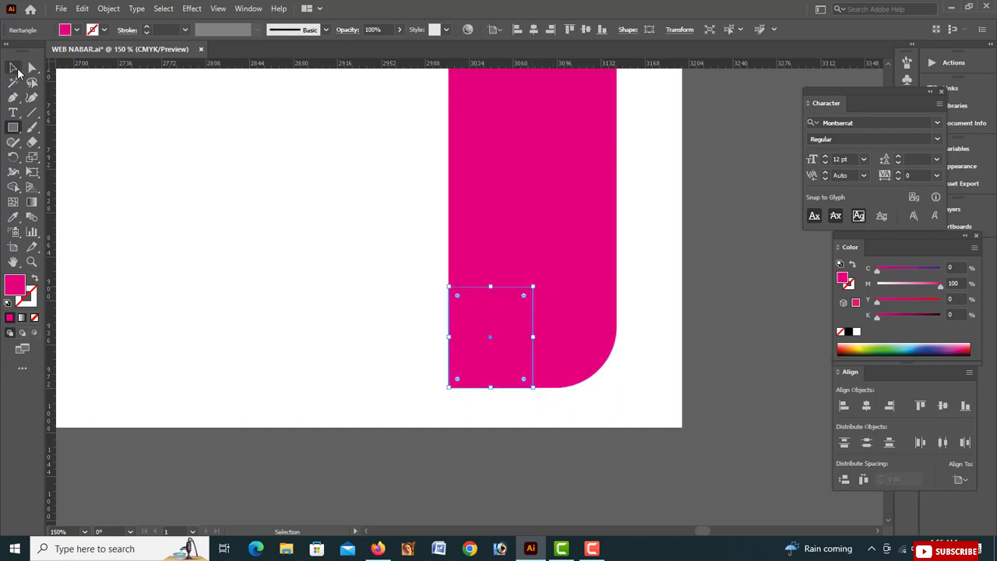
Merge the corner rectangle with the tall shape using Shape Builder to square off its lower-left corner.
{"action": "left_click", "coordinate": [547, 183], "text": "shift"}
{"action": "left_click", "coordinate": [13, 188]}
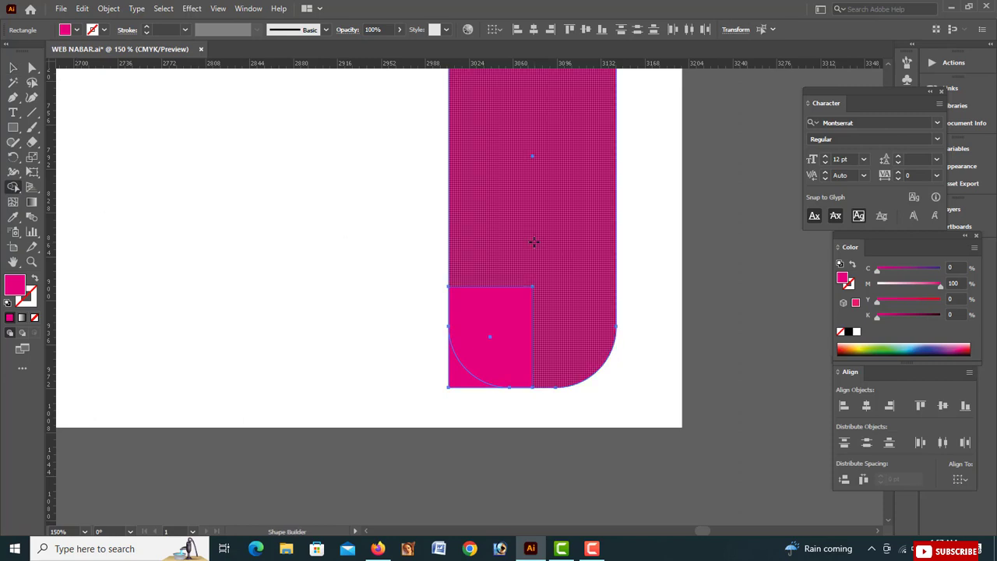
{"action": "left_click_drag", "start_coordinate": [460, 379], "coordinate": [460, 380]}
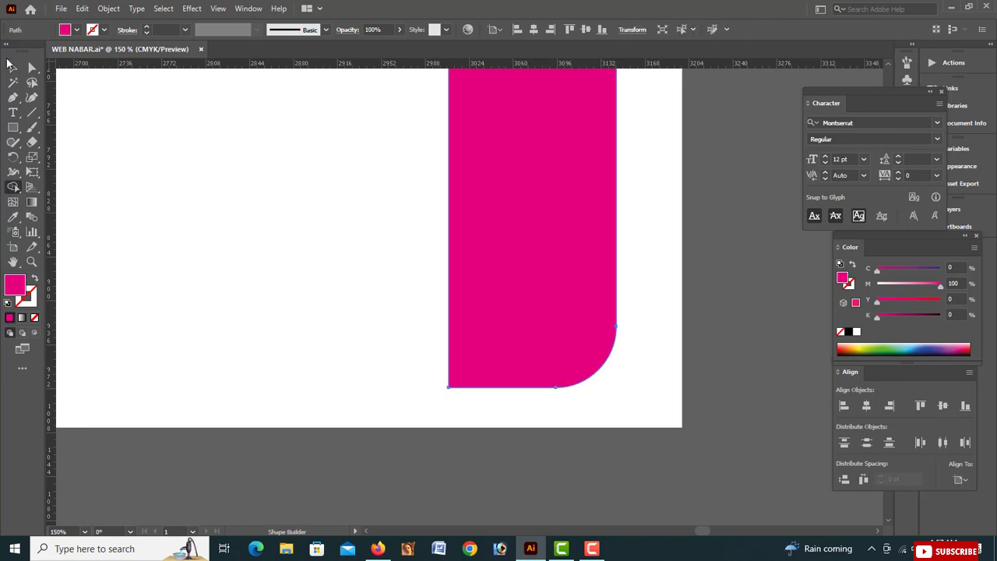
{"action": "left_click", "coordinate": [273, 422]}
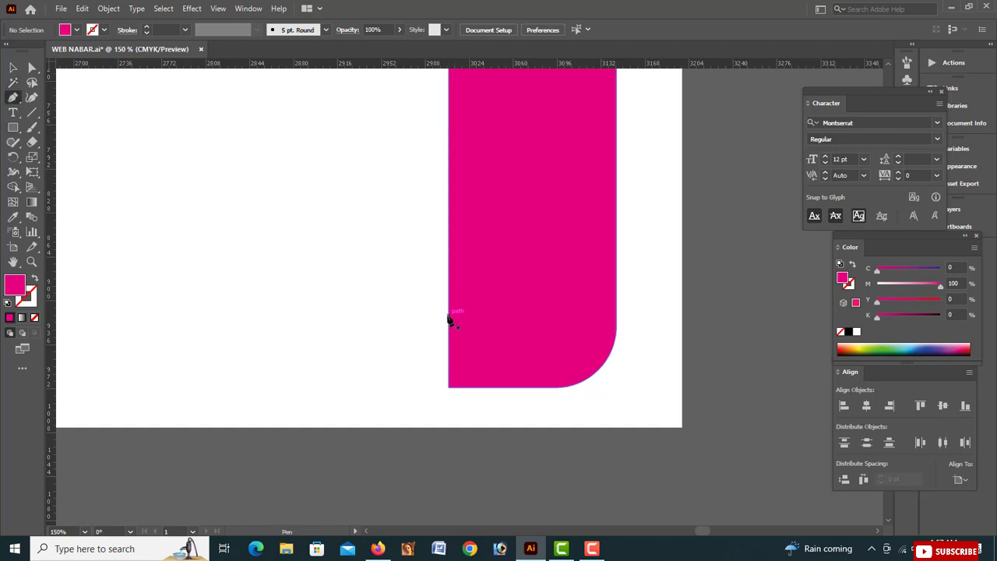
Draw a curved, pointed tail with the Pen tool, flaring outward from the tall shape's lower-left corner.
{"action": "left_click", "coordinate": [402, 388]}
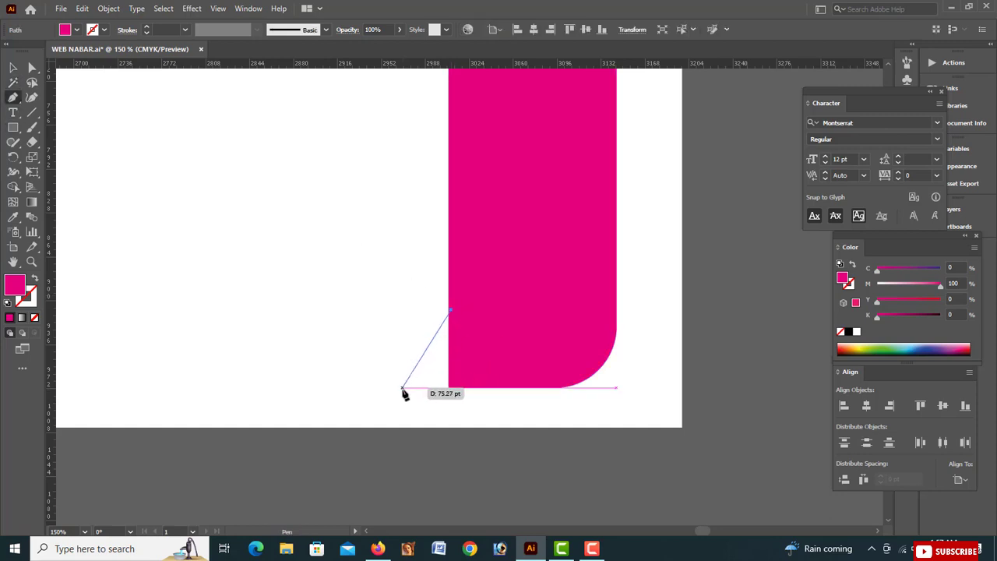
{"action": "left_click_drag", "start_coordinate": [347, 413], "coordinate": [346, 412]}
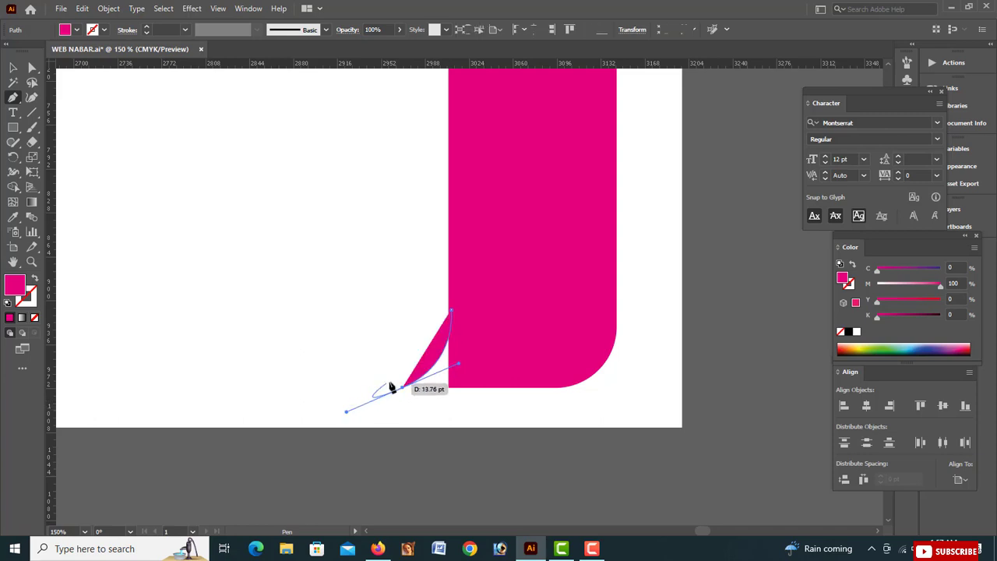
{"action": "left_click", "coordinate": [402, 388]}
{"action": "left_click_drag", "start_coordinate": [469, 388], "coordinate": [465, 349]}
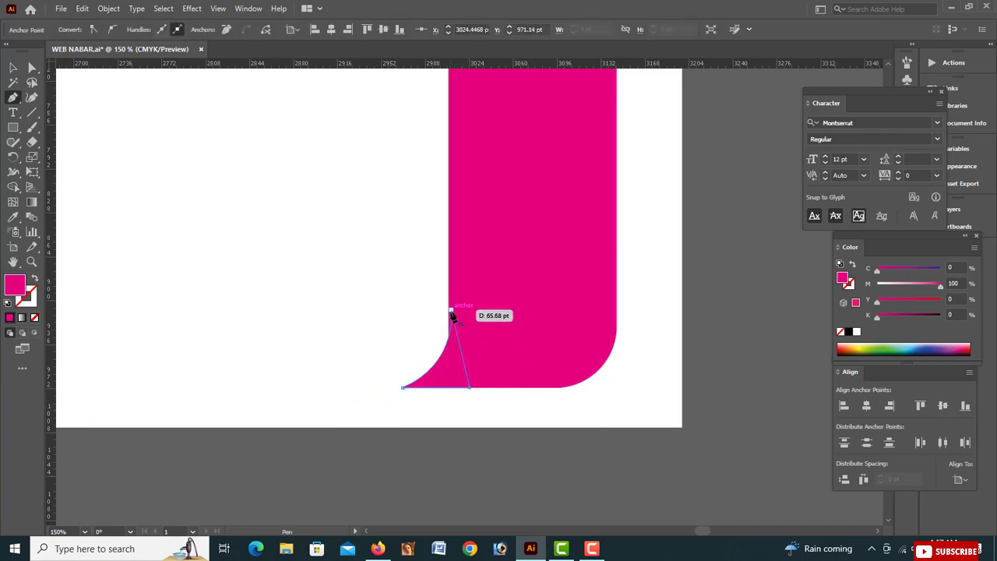
Merge the curved tail and the tall shape into one outline with Shape Builder.
{"action": "left_click", "coordinate": [533, 296], "text": "shift"}
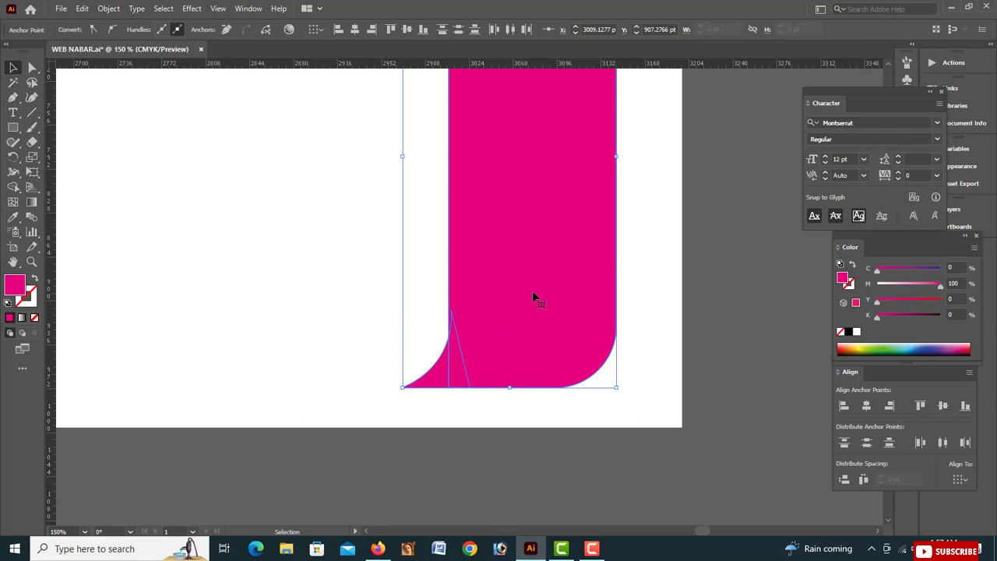
{"action": "left_click", "coordinate": [13, 187]}
{"action": "left_click_drag", "start_coordinate": [443, 387], "coordinate": [446, 389]}
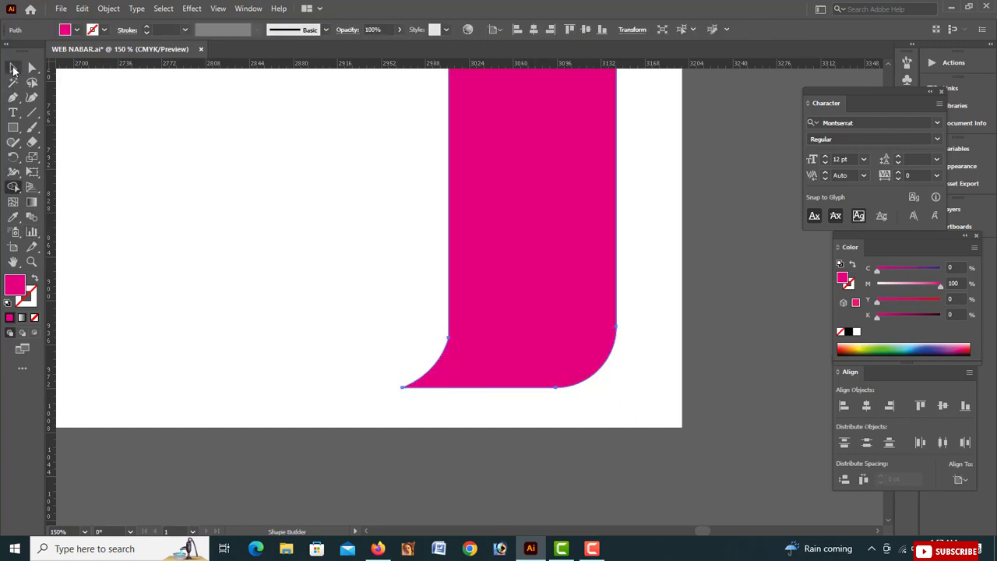
{"action": "left_click", "coordinate": [458, 483]}
Duplicate the tailed shape twice to the left with even narrow gaps, making a row of three shapes.
{"action": "key", "text": "ctrl+minus"}
{"action": "key", "text": "ctrl+minus"}
{"action": "scroll", "coordinate": [457, 482], "scroll_direction": "up", "scroll_amount": 3}
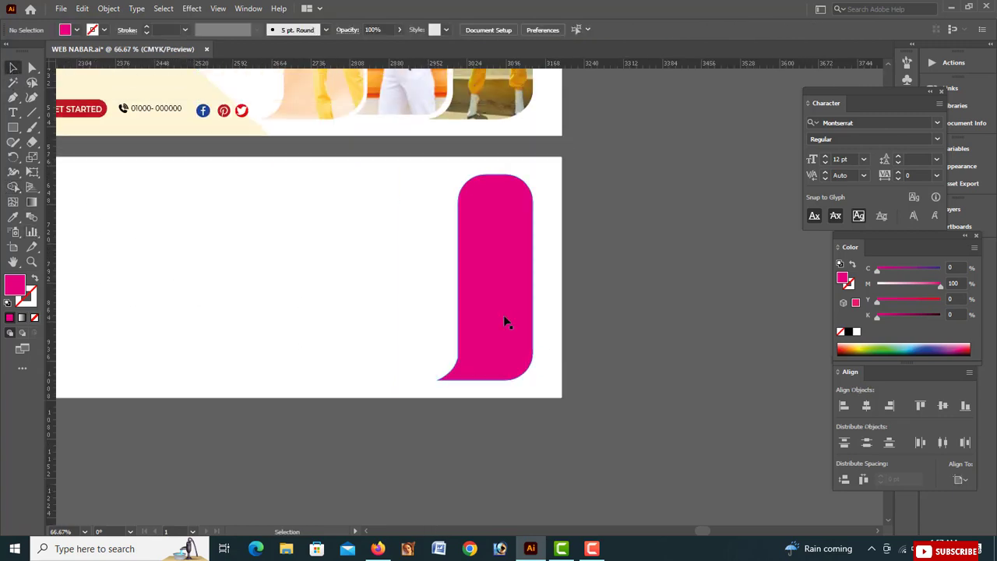
{"action": "left_click_drag", "start_coordinate": [501, 314], "coordinate": [423, 312]}
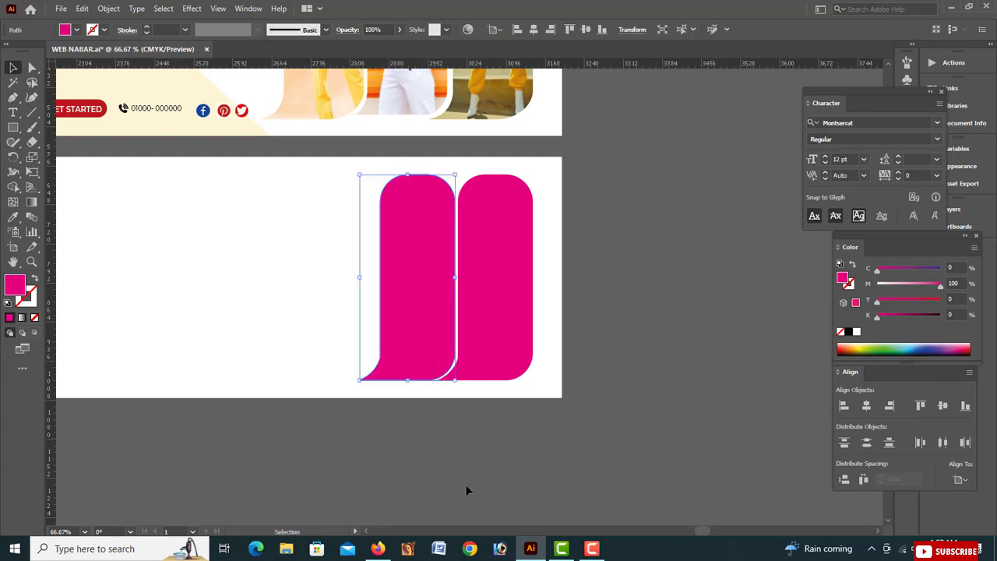
{"action": "left_click", "coordinate": [459, 470]}
{"action": "left_click_drag", "start_coordinate": [483, 350], "coordinate": [408, 349]}
{"action": "key", "text": "ctrl+d"}
Create a copy of the leftmost shape rotated 180° and shift it right to line up with the original's body.
{"action": "right_click", "coordinate": [350, 319]}
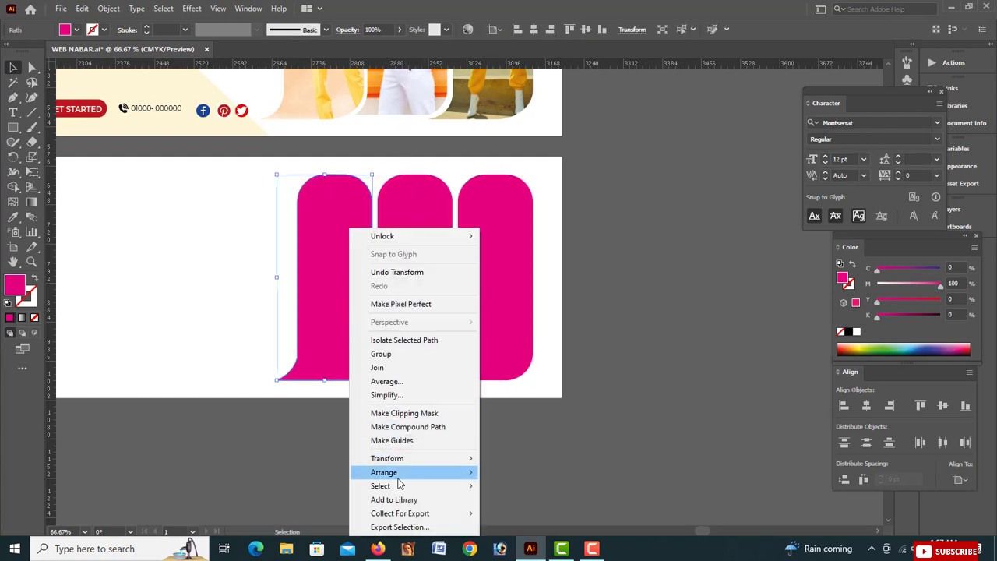
{"action": "mouse_move", "coordinate": [398, 458]}
{"action": "left_click", "coordinate": [530, 381]}
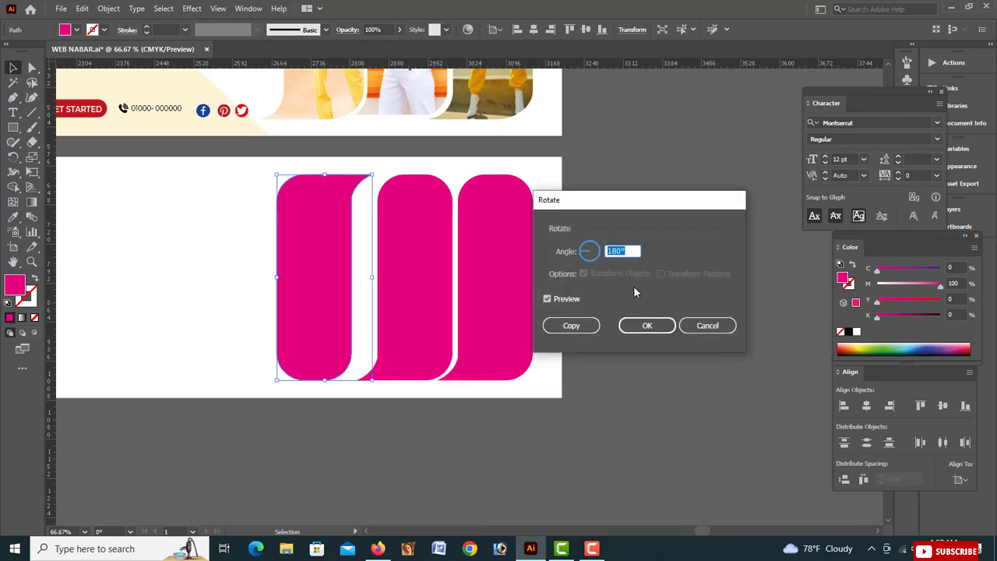
{"action": "left_click", "coordinate": [579, 331]}
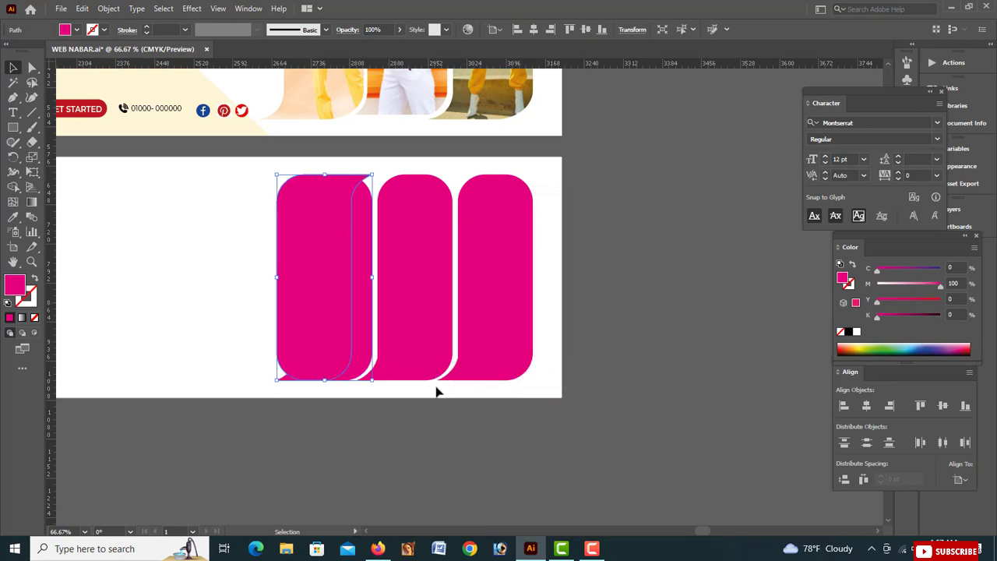
{"action": "left_click", "coordinate": [438, 392]}
{"action": "left_click_drag", "start_coordinate": [301, 307], "coordinate": [321, 303]}
Merge the leftmost shape and its rotated copy with Shape Builder into one shape with tails at opposite corners.
{"action": "key", "text": "ctrl+="}
{"action": "left_click_drag", "start_coordinate": [411, 347], "coordinate": [412, 346]}
{"action": "left_click", "coordinate": [383, 443], "text": "shift"}
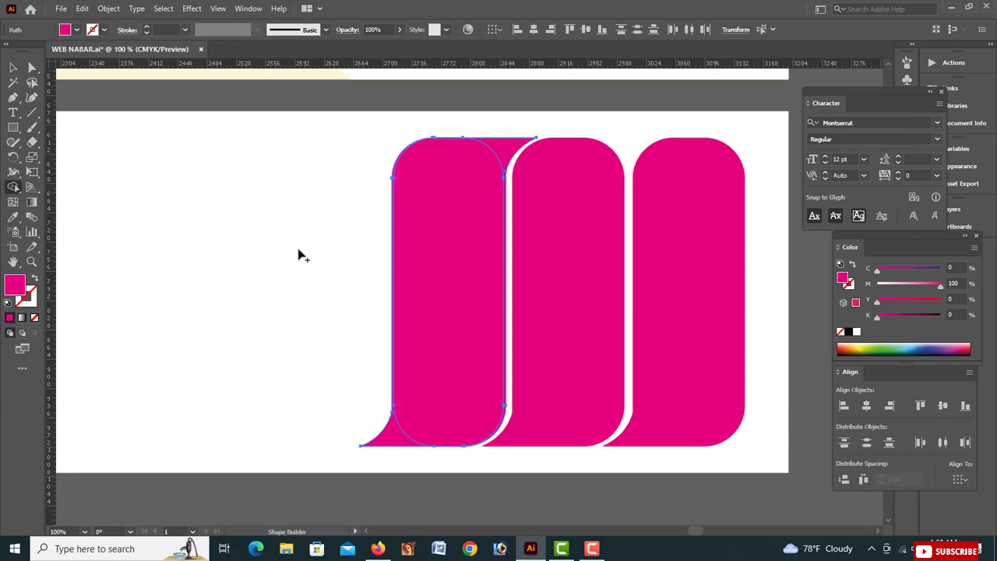
{"action": "left_click_drag", "start_coordinate": [476, 303], "coordinate": [490, 152]}
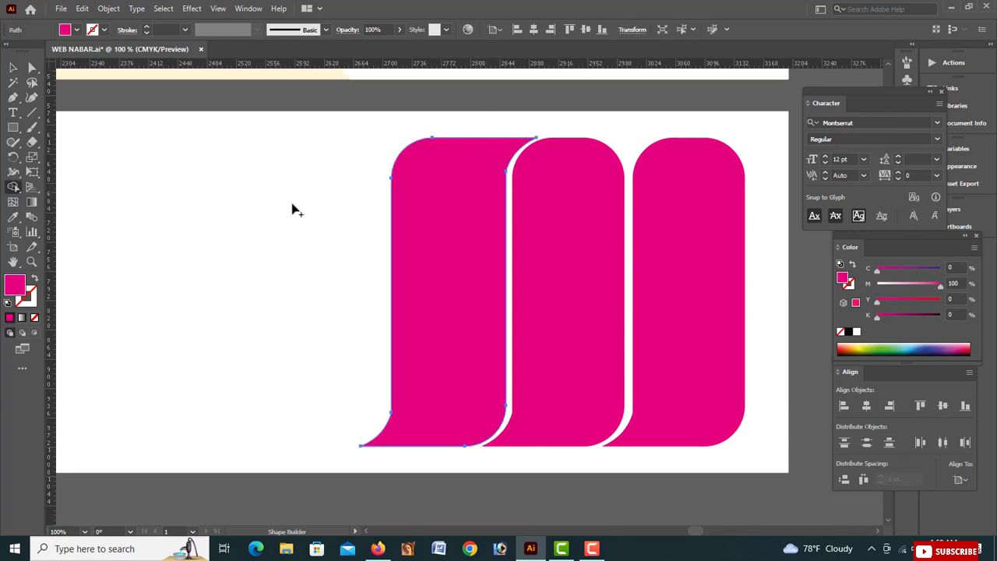
{"action": "left_click", "coordinate": [368, 508]}
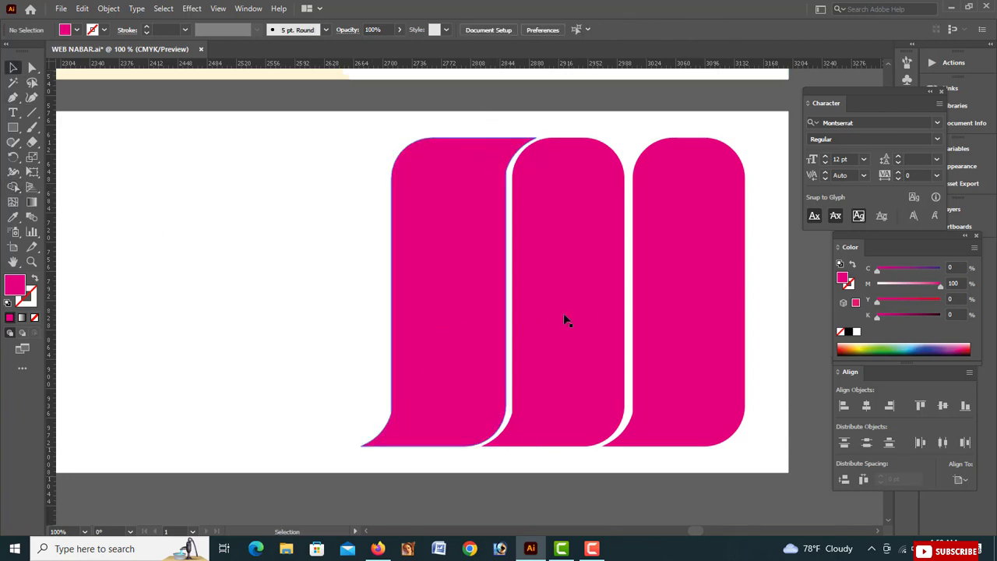
Replace the middle shape with a duplicate of the merged double-tailed shape, keeping a narrow gap between neighbours.
{"action": "left_click", "coordinate": [581, 310]}
{"action": "key", "text": "Delete"}
{"action": "scroll", "coordinate": [569, 322], "scroll_direction": "right", "scroll_amount": 2}
{"action": "left_click_drag", "start_coordinate": [398, 311], "coordinate": [518, 309]}
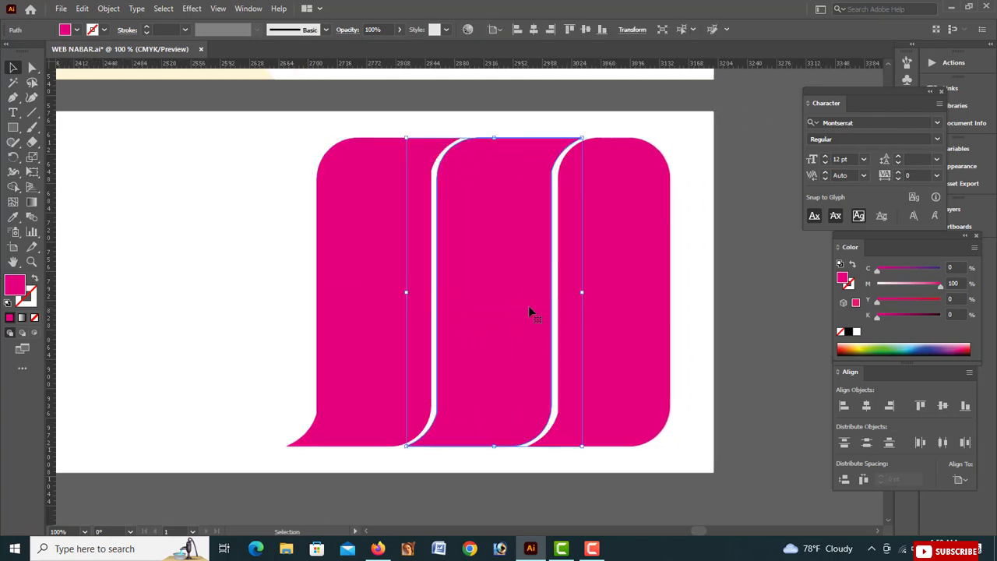
{"action": "left_click", "coordinate": [791, 334]}
{"action": "key", "text": "ctrl+minus"}
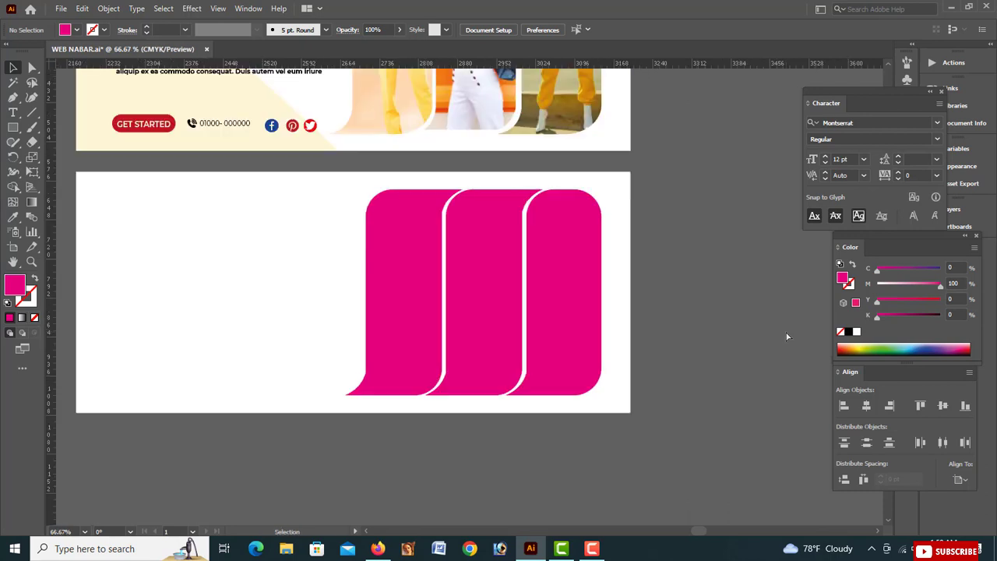
Select all three magenta shapes and widen them together toward the left to about 515 pt.
{"action": "scroll", "coordinate": [452, 329], "scroll_direction": "right", "scroll_amount": 3}
{"action": "scroll", "coordinate": [522, 306], "scroll_direction": "left", "scroll_amount": 1}
{"action": "left_click_drag", "start_coordinate": [514, 306], "coordinate": [269, 306]}
{"action": "key", "text": "ctrl+minus"}
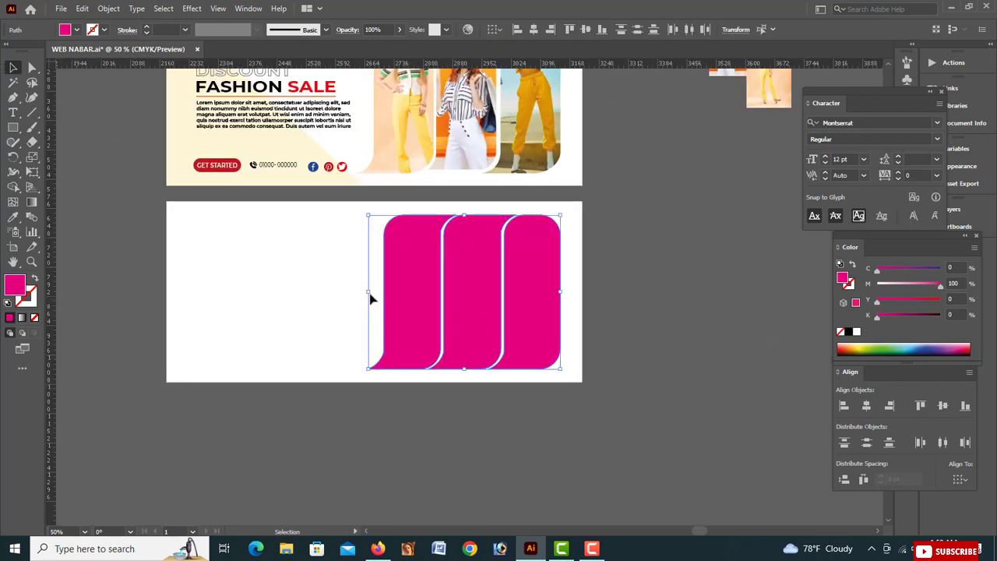
{"action": "left_click_drag", "start_coordinate": [370, 299], "coordinate": [352, 296]}
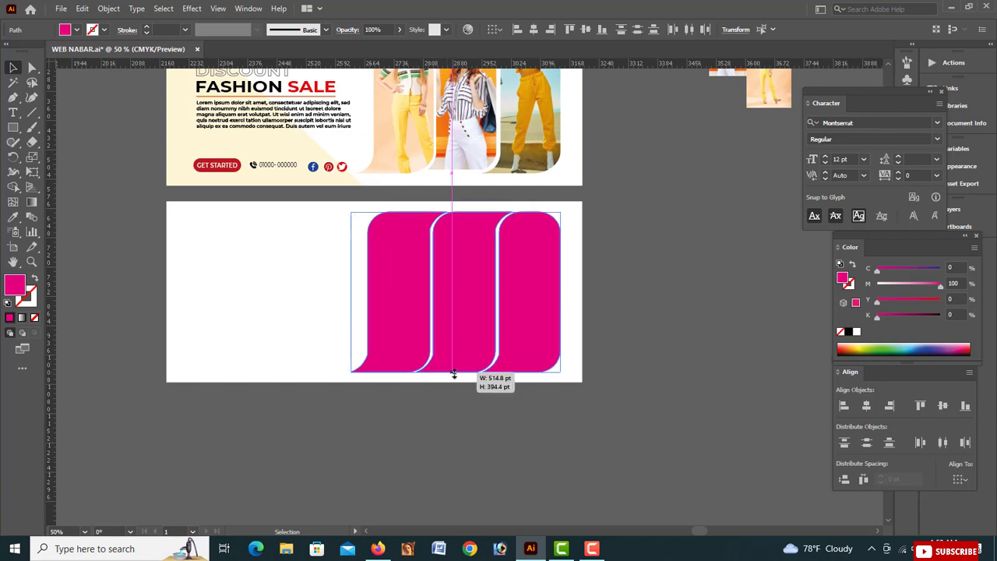
{"action": "left_click", "coordinate": [626, 311]}
Move the photo of the woman in a hat and yellow trousers beside the white banner and change its stacking order.
{"action": "scroll", "coordinate": [620, 289], "scroll_direction": "right", "scroll_amount": 3}
{"action": "scroll", "coordinate": [619, 289], "scroll_direction": "left", "scroll_amount": 1}
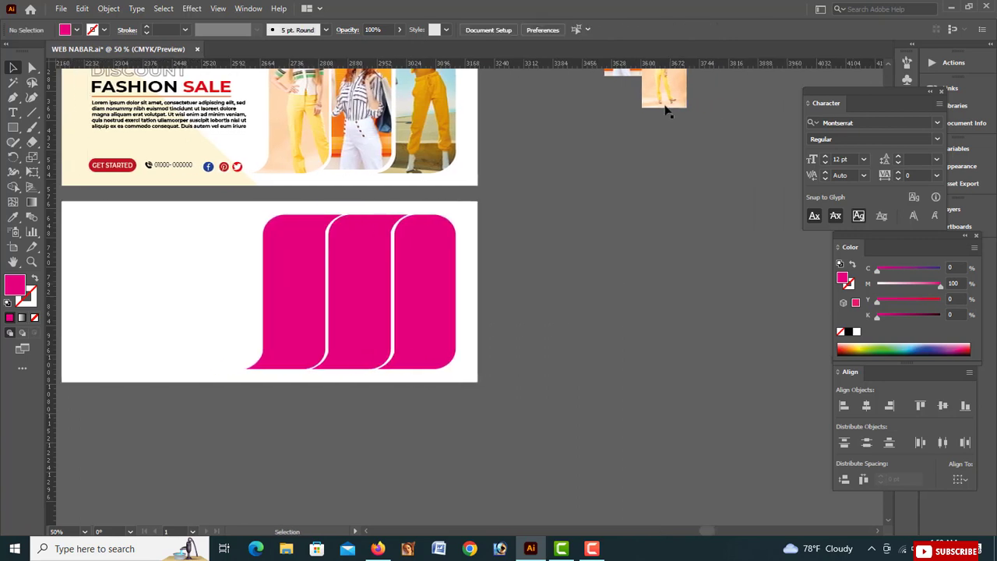
{"action": "left_click_drag", "start_coordinate": [671, 90], "coordinate": [567, 304]}
{"action": "right_click", "coordinate": [568, 304]}
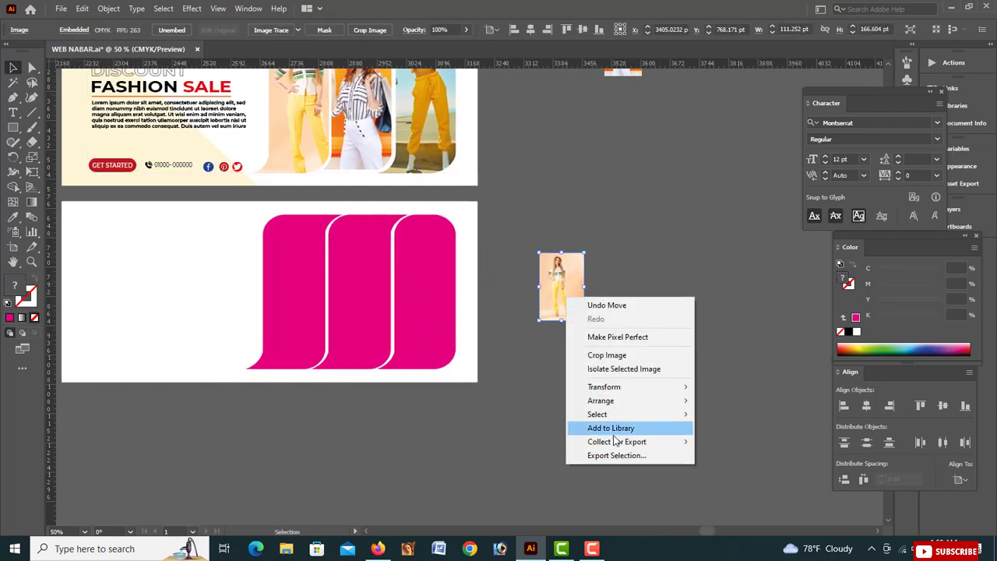
{"action": "left_click", "coordinate": [735, 403]}
{"action": "left_click", "coordinate": [577, 399]}
{"action": "key", "text": "ctrl+plus"}
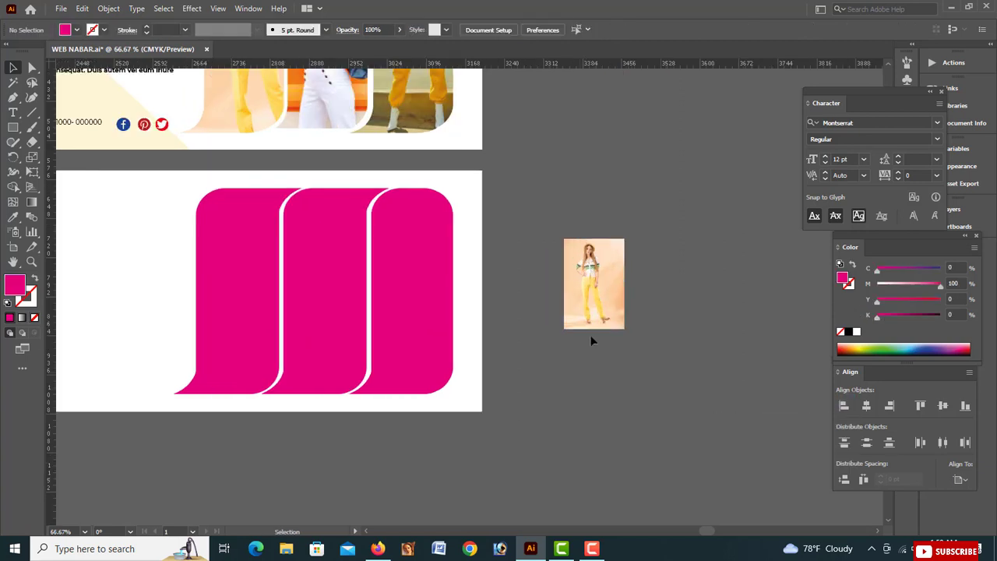
Enlarge the photo of the woman in yellow trousers over the rightmost magenta shape and send it to the back.
{"action": "left_click_drag", "start_coordinate": [623, 328], "coordinate": [481, 412]}
{"action": "left_click_drag", "start_coordinate": [383, 316], "coordinate": [382, 316]}
{"action": "right_click", "coordinate": [415, 313]}
{"action": "mouse_move", "coordinate": [450, 433]}
{"action": "left_click", "coordinate": [598, 475]}
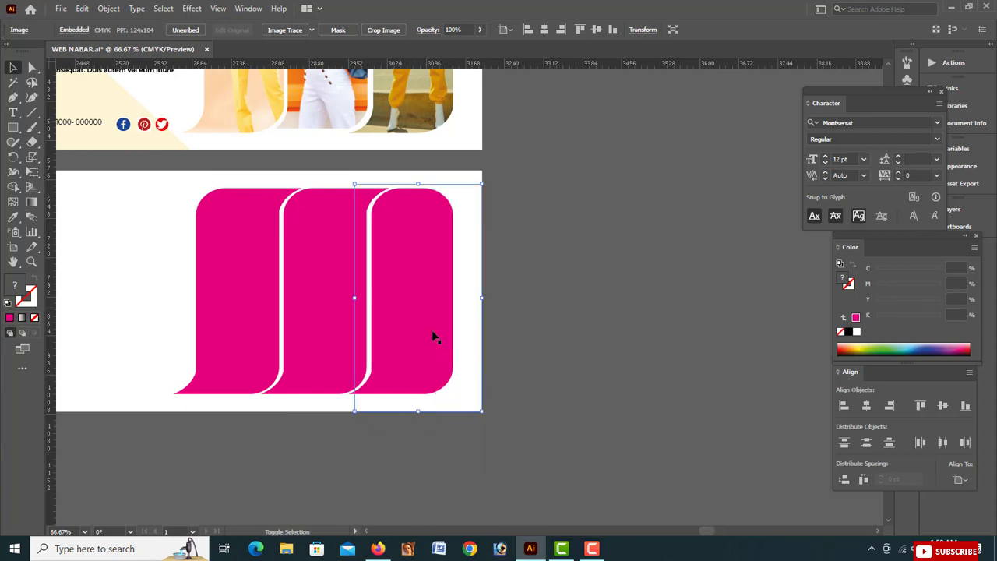
Clip the photo of the woman in yellow trousers to the rightmost magenta shape with a clipping mask.
{"action": "left_click", "coordinate": [432, 329], "text": "shift"}
{"action": "right_click", "coordinate": [422, 317]}
{"action": "left_click", "coordinate": [482, 223]}
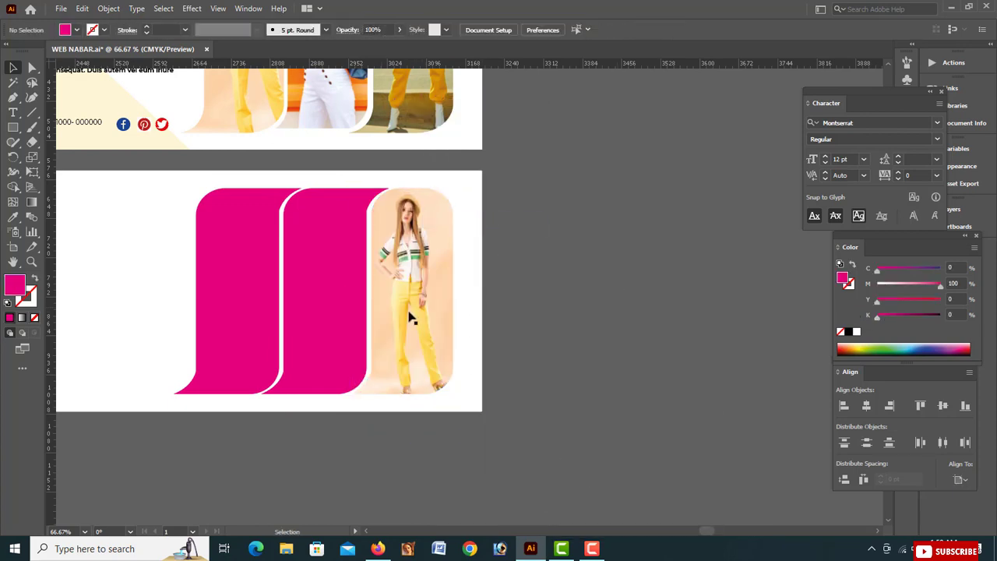
Bring the photo of the woman with sunglasses down beside the lower white banner.
{"action": "scroll", "coordinate": [632, 296], "scroll_direction": "down", "scroll_amount": 2}
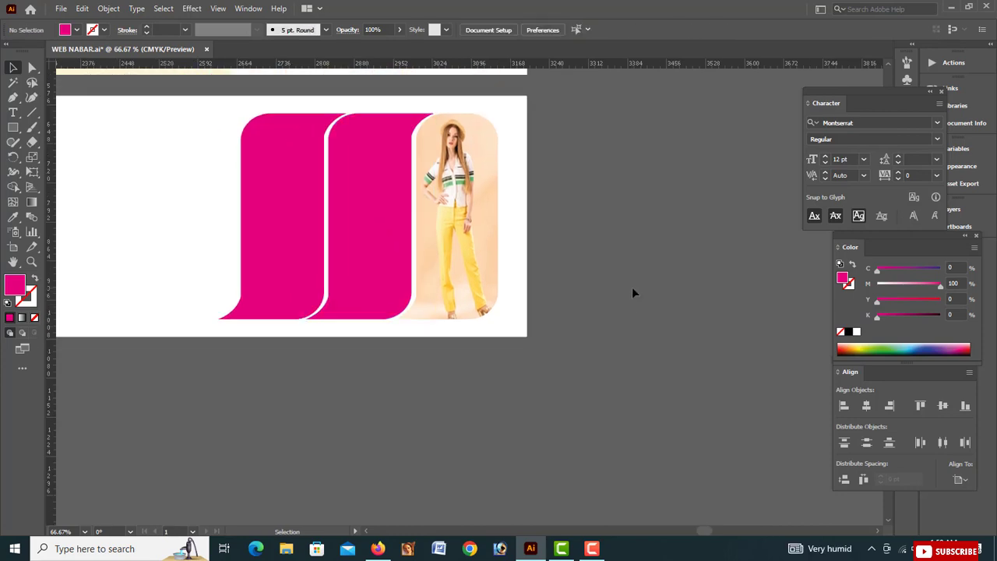
{"action": "scroll", "coordinate": [632, 296], "scroll_direction": "right", "scroll_amount": 3}
{"action": "scroll", "coordinate": [630, 296], "scroll_direction": "up", "scroll_amount": 5}
{"action": "left_click_drag", "start_coordinate": [535, 175], "coordinate": [537, 366]}
{"action": "scroll", "coordinate": [514, 361], "scroll_direction": "down", "scroll_amount": 4}
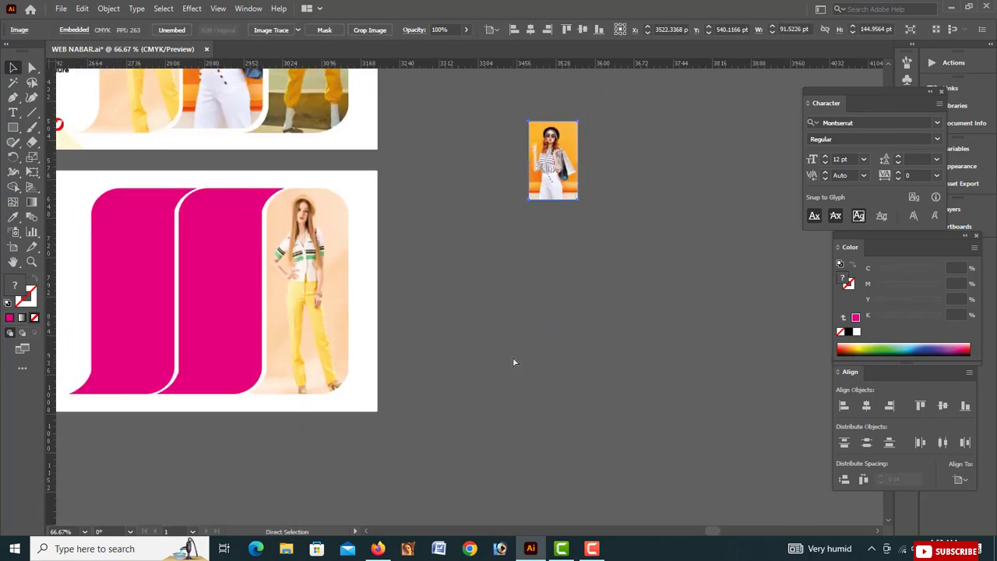
{"action": "scroll", "coordinate": [656, 200], "scroll_direction": "left", "scroll_amount": 3}
{"action": "left_click_drag", "start_coordinate": [656, 200], "coordinate": [651, 310]}
Place the sunglasses photo in front over the middle magenta shape and enlarge it to about 265 x 402 pt.
{"action": "scroll", "coordinate": [652, 310], "scroll_direction": "left", "scroll_amount": 3}
{"action": "left_click_drag", "start_coordinate": [717, 288], "coordinate": [545, 408]}
{"action": "right_click", "coordinate": [672, 286]}
{"action": "left_click", "coordinate": [704, 341]}
{"action": "left_click_drag", "start_coordinate": [486, 382], "coordinate": [461, 379]}
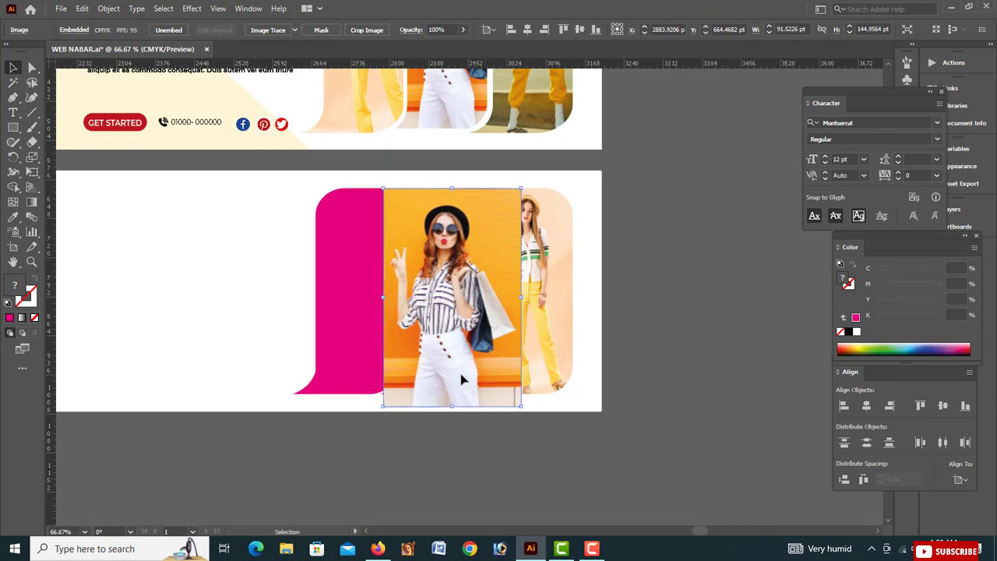
{"action": "left_click_drag", "start_coordinate": [385, 409], "coordinate": [377, 406]}
Send the sunglasses photo to the back and clip it to the middle magenta shape.
{"action": "right_click", "coordinate": [442, 339]}
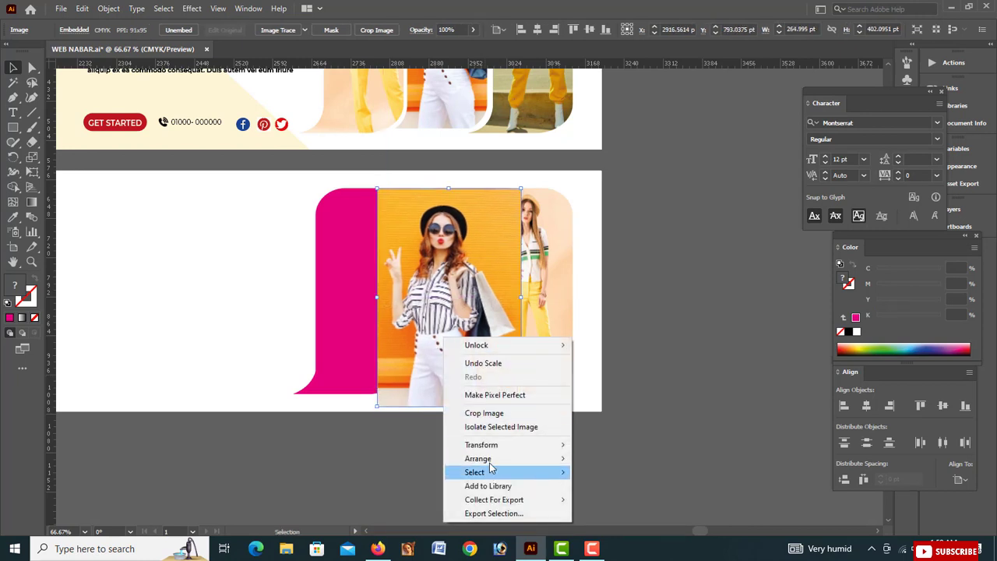
{"action": "mouse_move", "coordinate": [514, 459]}
{"action": "left_click", "coordinate": [616, 500]}
{"action": "left_click", "coordinate": [461, 327], "text": "shift"}
{"action": "right_click", "coordinate": [462, 329]}
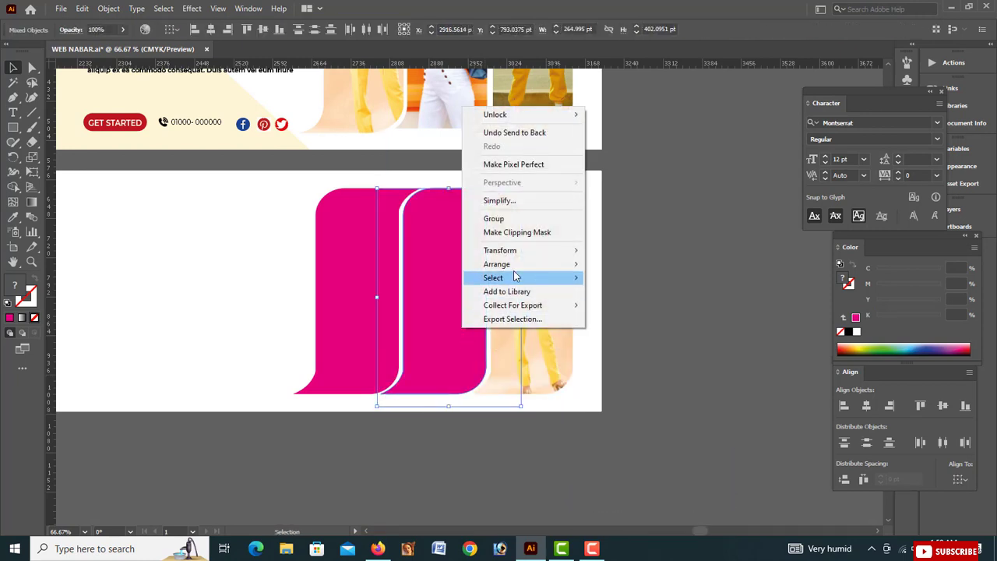
{"action": "left_click", "coordinate": [517, 233]}
Reposition the sunglasses photo inside its clip group and stretch it slightly upward to fill the middle panel.
{"action": "double_click", "coordinate": [382, 306]}
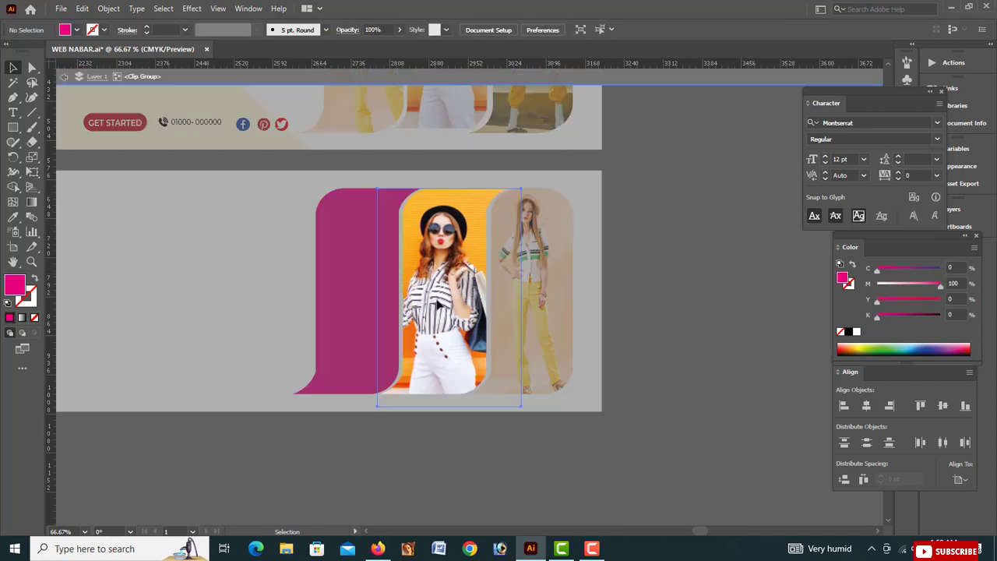
{"action": "left_click_drag", "start_coordinate": [381, 305], "coordinate": [452, 295]}
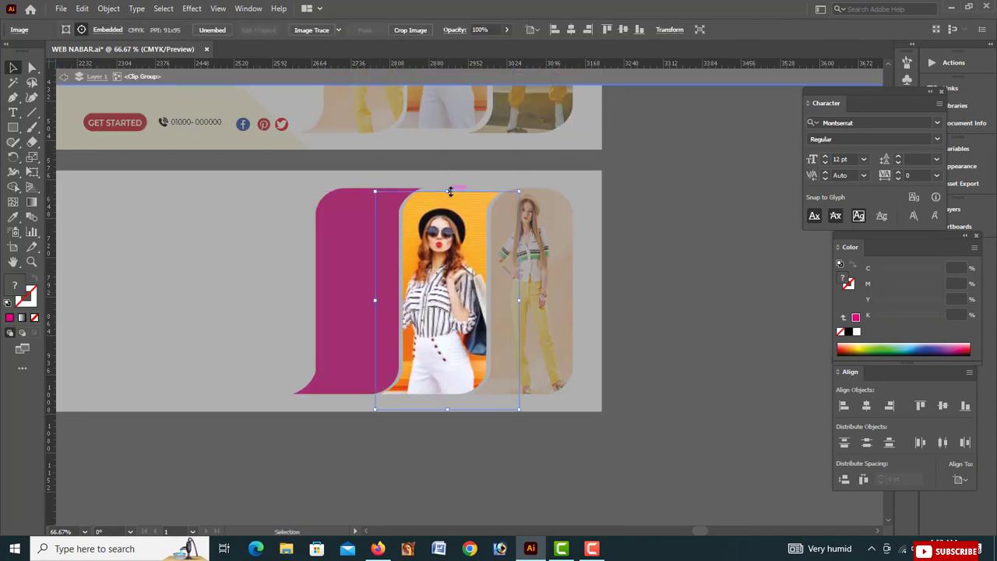
{"action": "mouse_move", "coordinate": [450, 191]}
{"action": "left_mouse_down"}
{"action": "mouse_move", "coordinate": [451, 177]}
{"action": "mouse_move", "coordinate": [454, 184]}
{"action": "left_mouse_up"}
{"action": "double_click", "coordinate": [702, 339]}
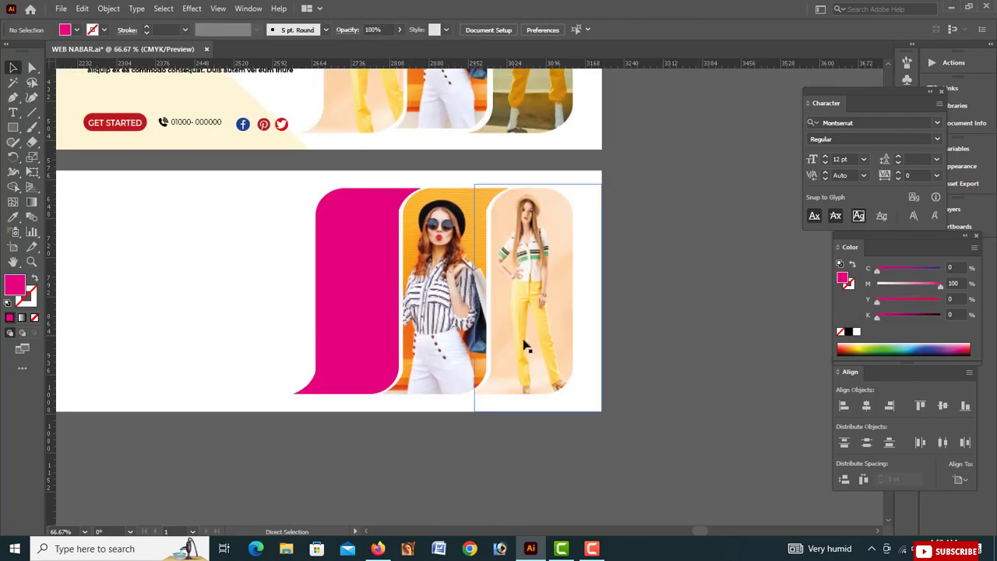
Move the photo of the woman in the yellow tracksuit down beside the lower white banner.
{"action": "scroll", "coordinate": [525, 343], "scroll_direction": "right", "scroll_amount": 12}
{"action": "scroll", "coordinate": [526, 343], "scroll_direction": "up", "scroll_amount": 14}
{"action": "left_click_drag", "start_coordinate": [718, 201], "coordinate": [495, 437]}
{"action": "scroll", "coordinate": [491, 439], "scroll_direction": "right", "scroll_amount": 2}
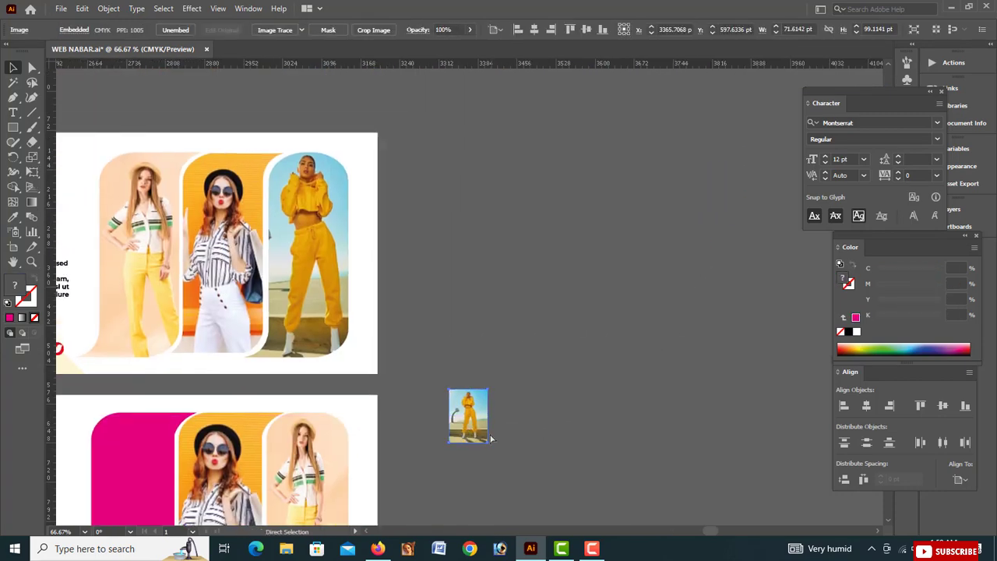
{"action": "scroll", "coordinate": [491, 438], "scroll_direction": "left", "scroll_amount": 5}
{"action": "scroll", "coordinate": [491, 439], "scroll_direction": "down", "scroll_amount": 6}
{"action": "scroll", "coordinate": [491, 439], "scroll_direction": "left", "scroll_amount": 3}
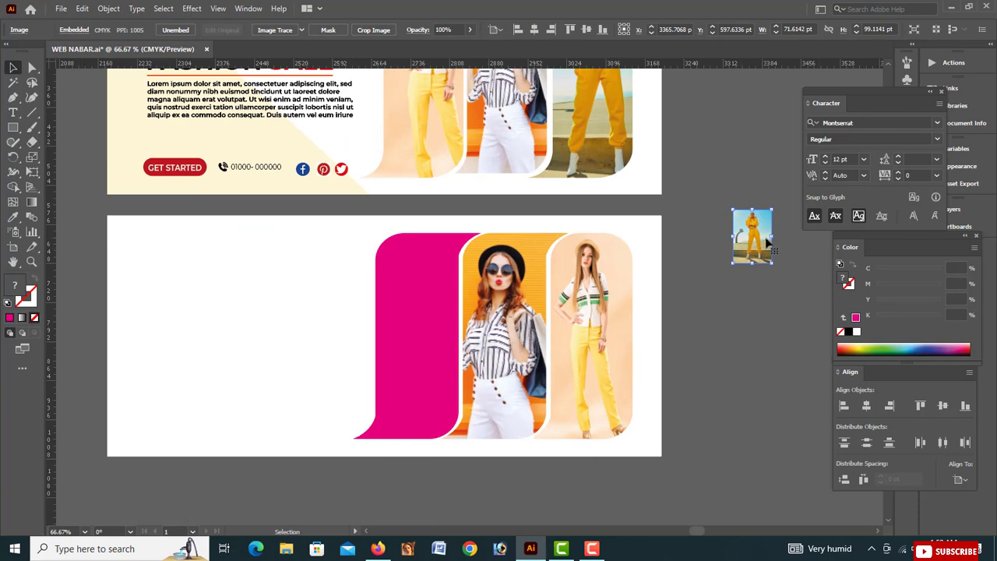
Enlarge the yellow tracksuit photo and position it in front so it covers the leftmost magenta shape.
{"action": "left_click_drag", "start_coordinate": [767, 243], "coordinate": [495, 456]}
{"action": "right_click", "coordinate": [729, 283]}
{"action": "mouse_move", "coordinate": [763, 386]}
{"action": "left_click", "coordinate": [608, 385]}
{"action": "left_click_drag", "start_coordinate": [430, 401], "coordinate": [404, 380]}
{"action": "left_click_drag", "start_coordinate": [469, 325], "coordinate": [489, 326]}
{"action": "left_click_drag", "start_coordinate": [427, 375], "coordinate": [426, 390]}
Send the yellow tracksuit photo to the back and clip it to the leftmost magenta shape.
{"action": "right_click", "coordinate": [432, 308]}
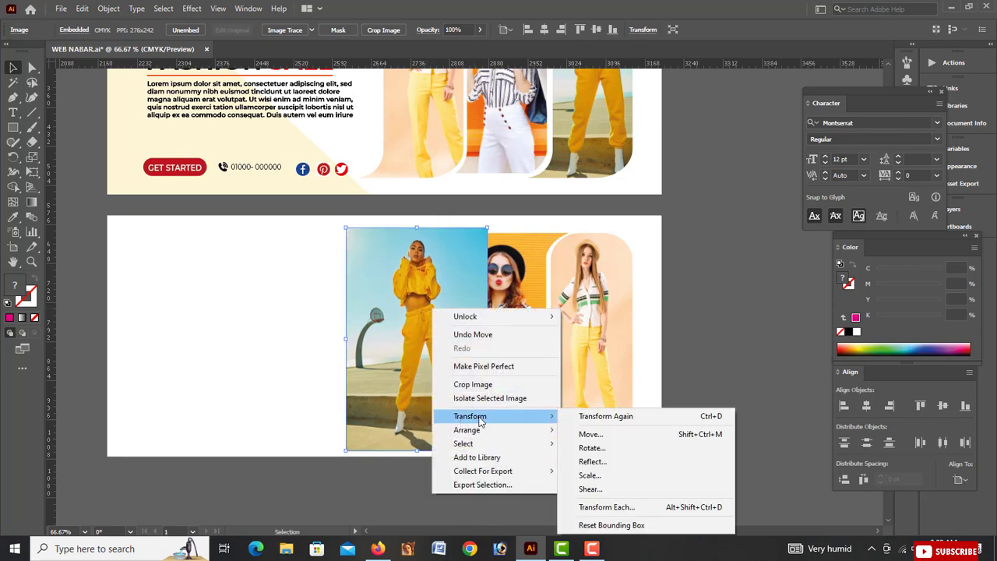
{"action": "mouse_move", "coordinate": [467, 430]}
{"action": "left_click", "coordinate": [585, 472]}
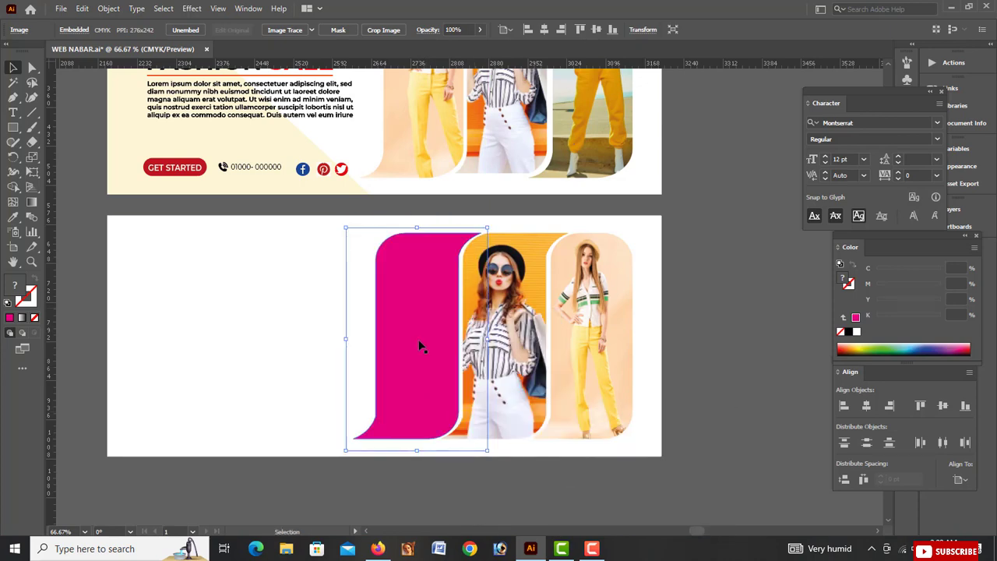
{"action": "left_click", "coordinate": [419, 346], "text": "shift"}
{"action": "right_click", "coordinate": [422, 343]}
{"action": "left_click", "coordinate": [468, 246]}
{"action": "left_click", "coordinate": [700, 310]}
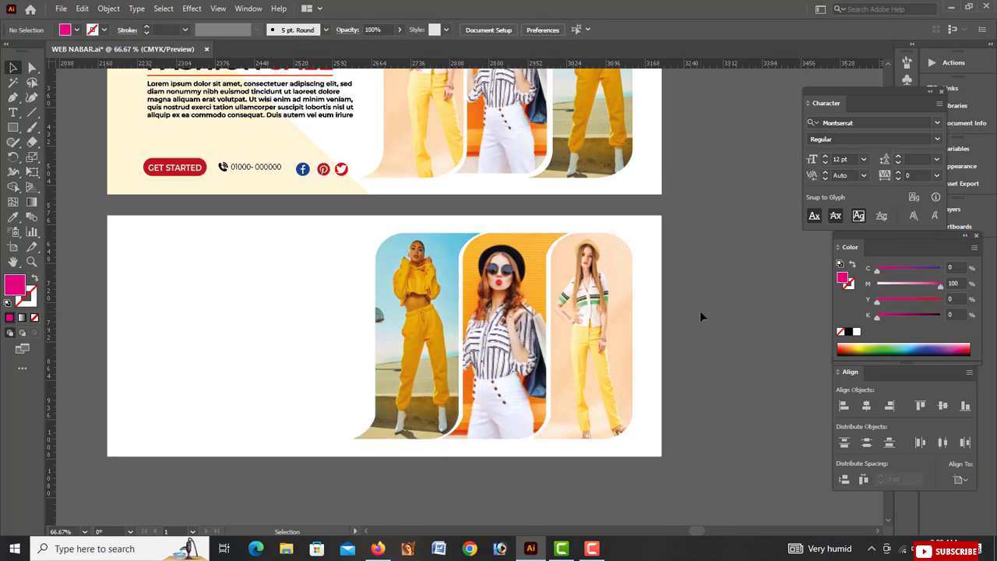
Add a horizontal guide to the lower banner and align it with the top edge of the photo panels.
{"action": "scroll", "coordinate": [699, 313], "scroll_direction": "left", "scroll_amount": 9}
{"action": "scroll", "coordinate": [689, 313], "scroll_direction": "up", "scroll_amount": 3}
{"action": "scroll", "coordinate": [402, 307], "scroll_direction": "left", "scroll_amount": 4}
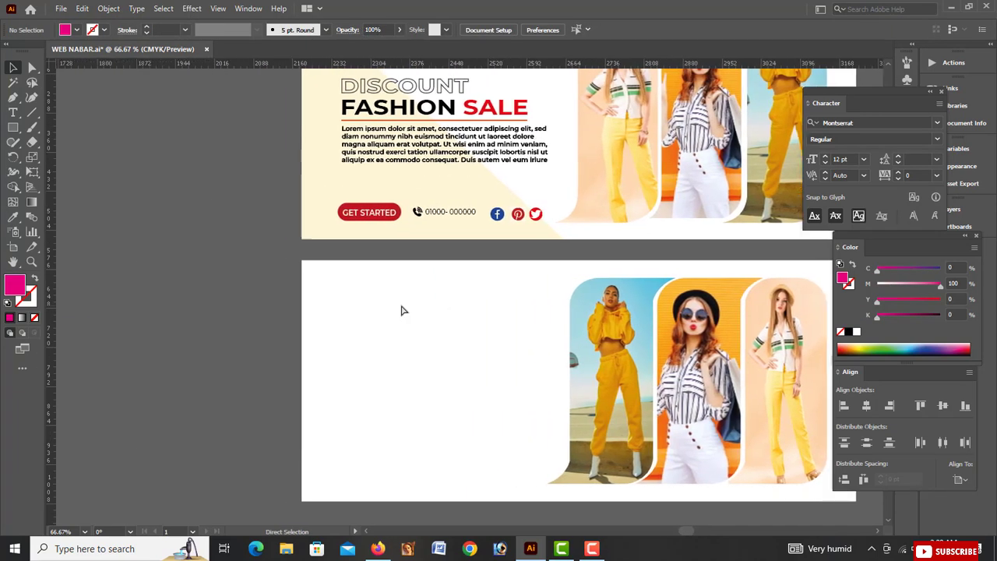
{"action": "scroll", "coordinate": [402, 310], "scroll_direction": "left", "scroll_amount": 3}
{"action": "scroll", "coordinate": [402, 310], "scroll_direction": "up", "scroll_amount": 1, "text": "alt"}
{"action": "key", "text": "ctrl+plus"}
{"action": "scroll", "coordinate": [378, 313], "scroll_direction": "down", "scroll_amount": 6}
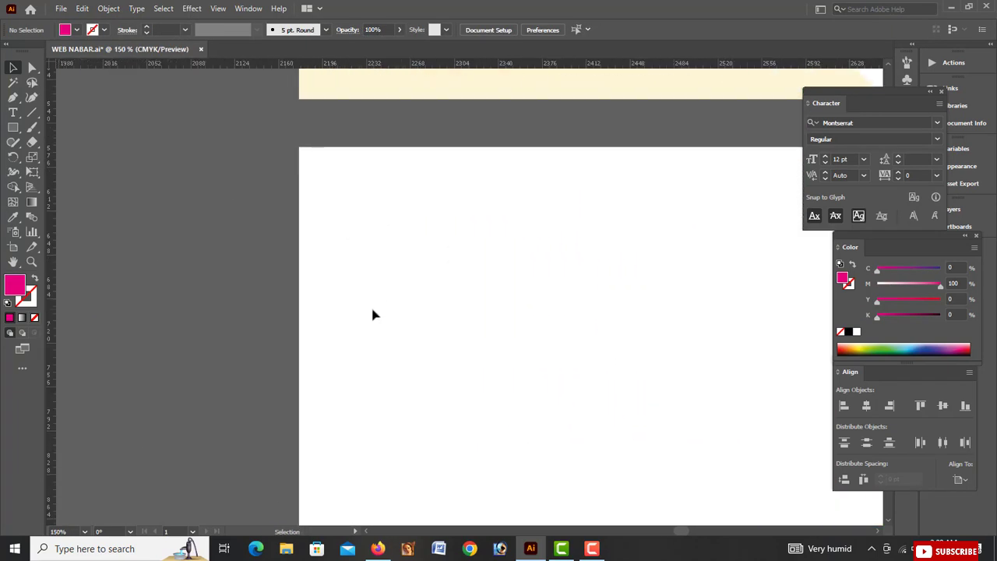
{"action": "scroll", "coordinate": [355, 269], "scroll_direction": "right", "scroll_amount": 8}
{"action": "key", "text": "ctrl+minus"}
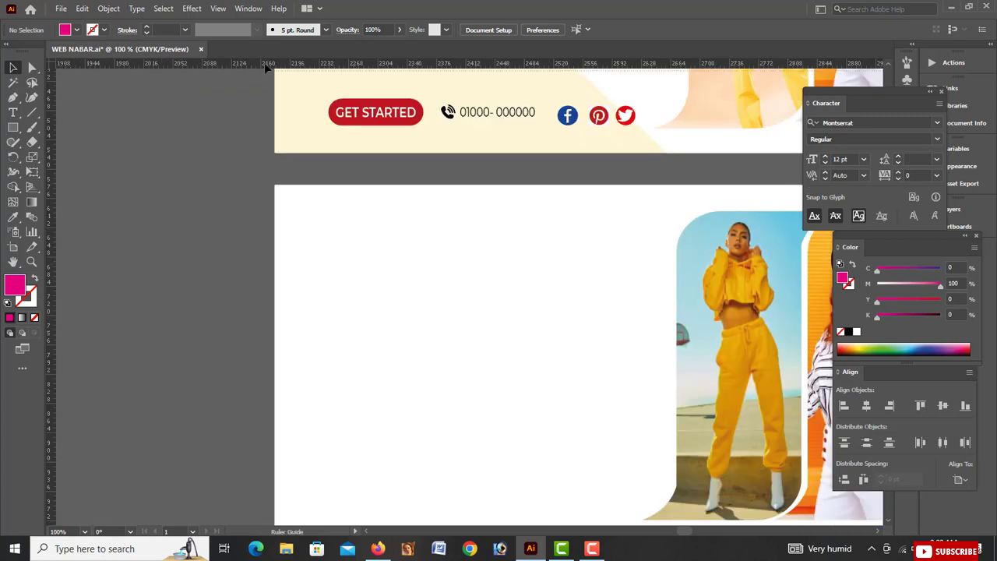
{"action": "left_click_drag", "start_coordinate": [267, 64], "coordinate": [283, 211]}
{"action": "key", "text": "ctrl+plus"}
{"action": "scroll", "coordinate": [323, 205], "scroll_direction": "right", "scroll_amount": 5}
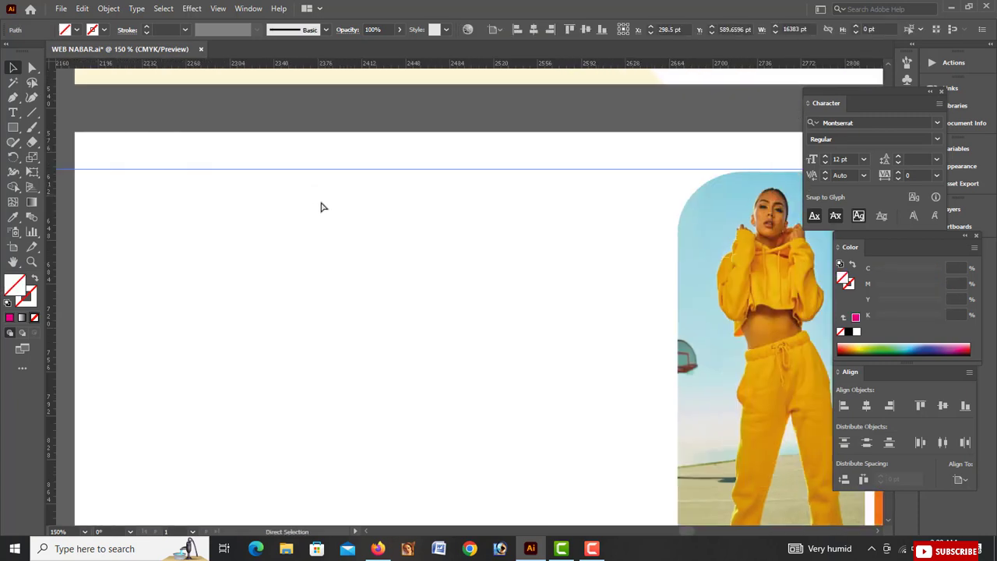
{"action": "left_click_drag", "start_coordinate": [445, 167], "coordinate": [449, 178]}
Add a vertical guide as the lower banner's left margin, in line with the left side of the GET STARTED button above.
{"action": "scroll", "coordinate": [424, 196], "scroll_direction": "left", "scroll_amount": 6}
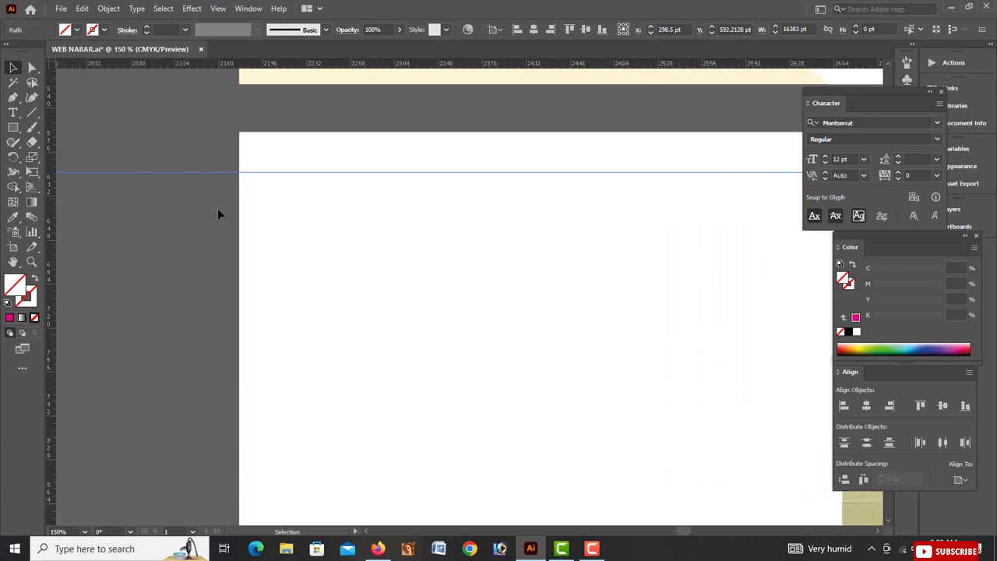
{"action": "scroll", "coordinate": [140, 257], "scroll_direction": "right", "scroll_amount": 1}
{"action": "key", "text": "ctrl+minus"}
{"action": "scroll", "coordinate": [130, 264], "scroll_direction": "right", "scroll_amount": 3}
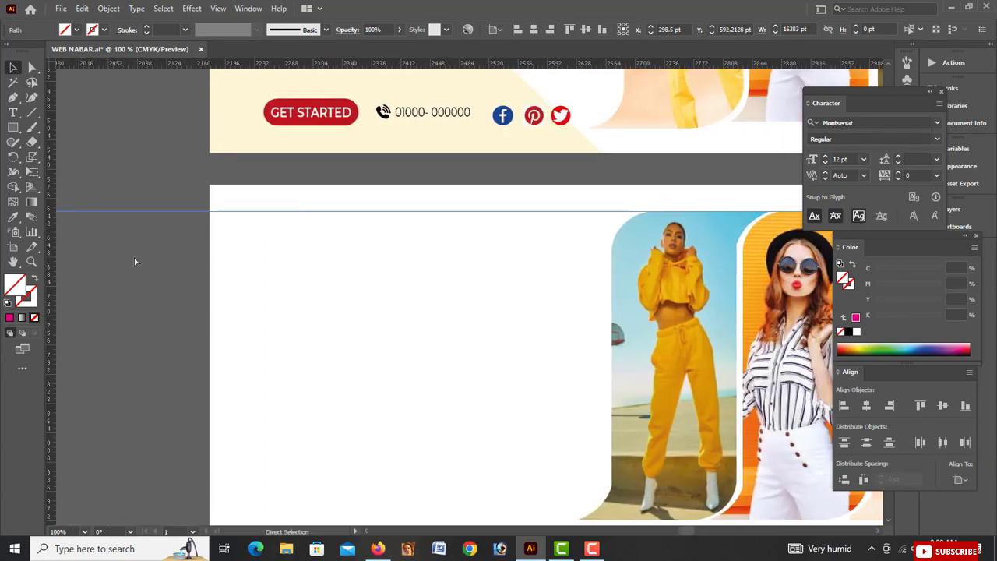
{"action": "key", "text": "ctrl+minus"}
{"action": "left_click_drag", "start_coordinate": [283, 332], "coordinate": [282, 332]}
{"action": "left_click", "coordinate": [209, 345]}
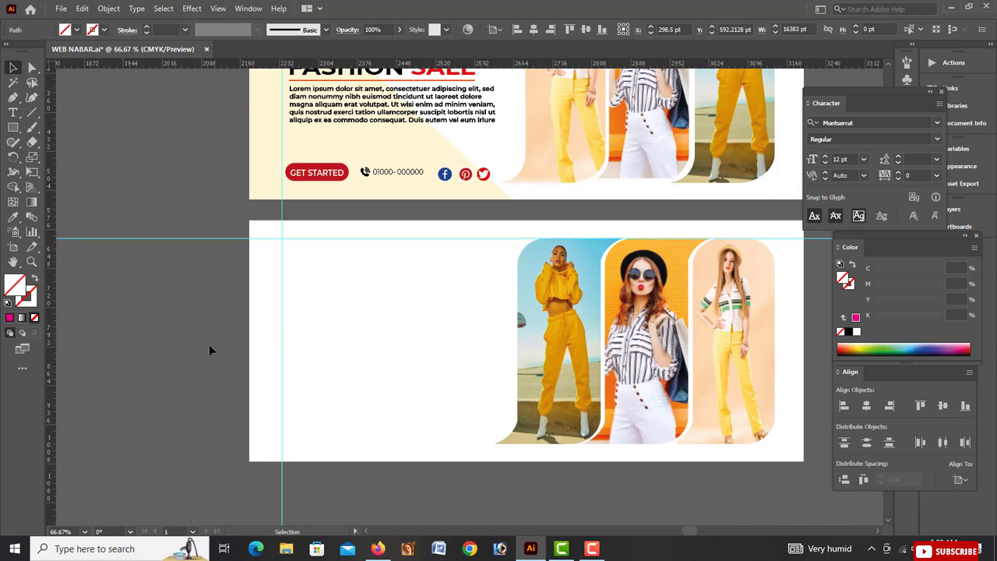
Lock the horizontal and vertical guides.
{"action": "key", "text": "ctrl+plus"}
{"action": "scroll", "coordinate": [113, 241], "scroll_direction": "left", "scroll_amount": 2}
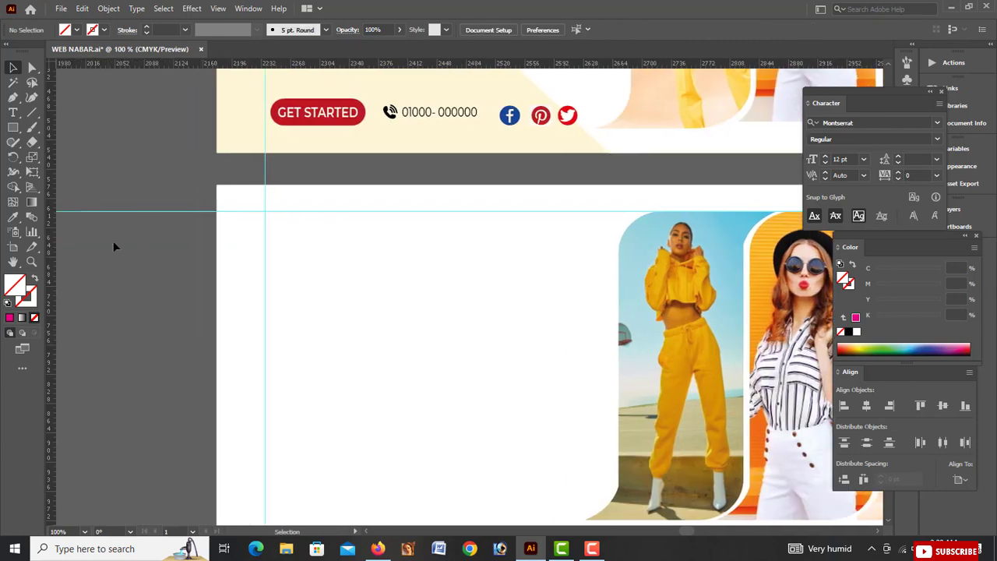
{"action": "right_click", "coordinate": [143, 212]}
{"action": "left_click", "coordinate": [170, 321]}
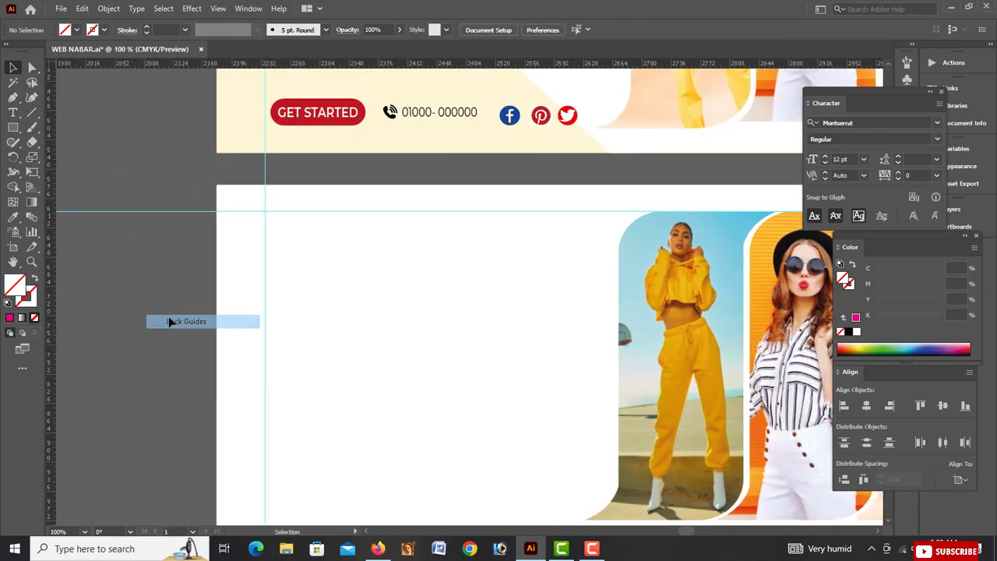
{"action": "right_click", "coordinate": [265, 169]}
{"action": "left_click", "coordinate": [198, 283]}
{"action": "scroll", "coordinate": [51, 170], "scroll_direction": "left", "scroll_amount": 1}
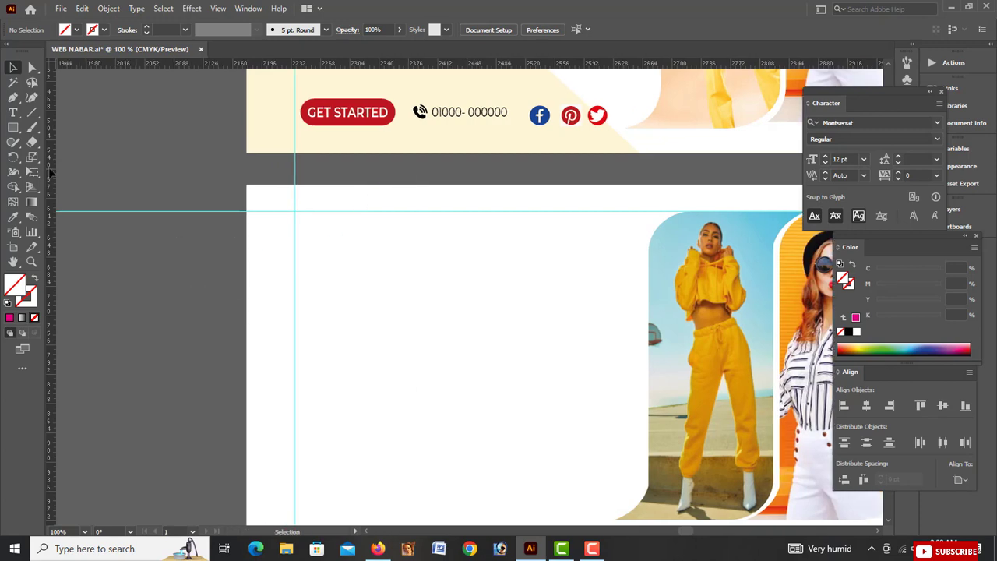
Draw a circle about 49 pt wide at the vertical guide and give it an orange 1.5 pt stroke.
{"action": "left_click_drag", "start_coordinate": [13, 127], "coordinate": [55, 156]}
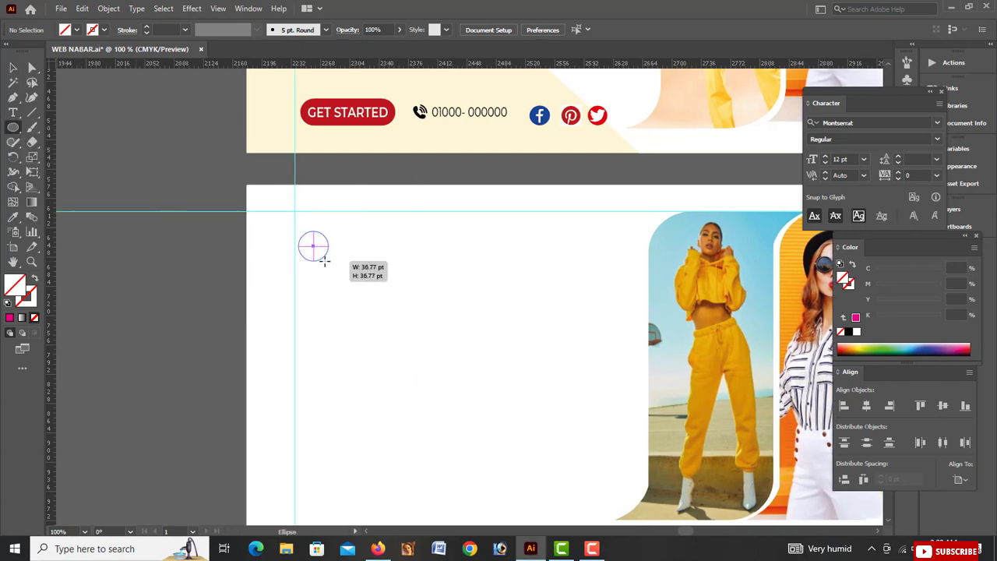
{"action": "left_click_drag", "start_coordinate": [328, 266], "coordinate": [335, 266]}
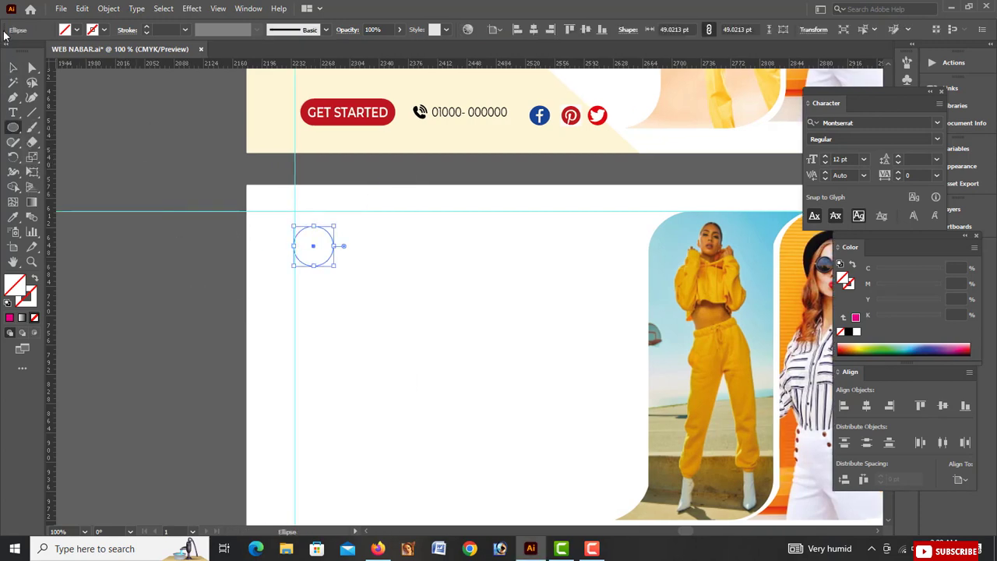
{"action": "left_click", "coordinate": [105, 30]}
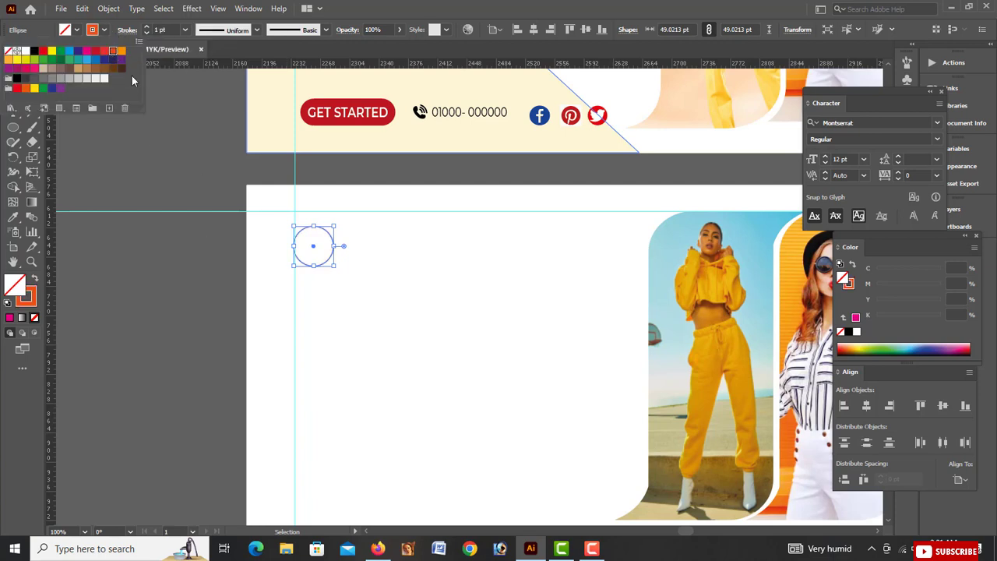
{"action": "left_click", "coordinate": [103, 31]}
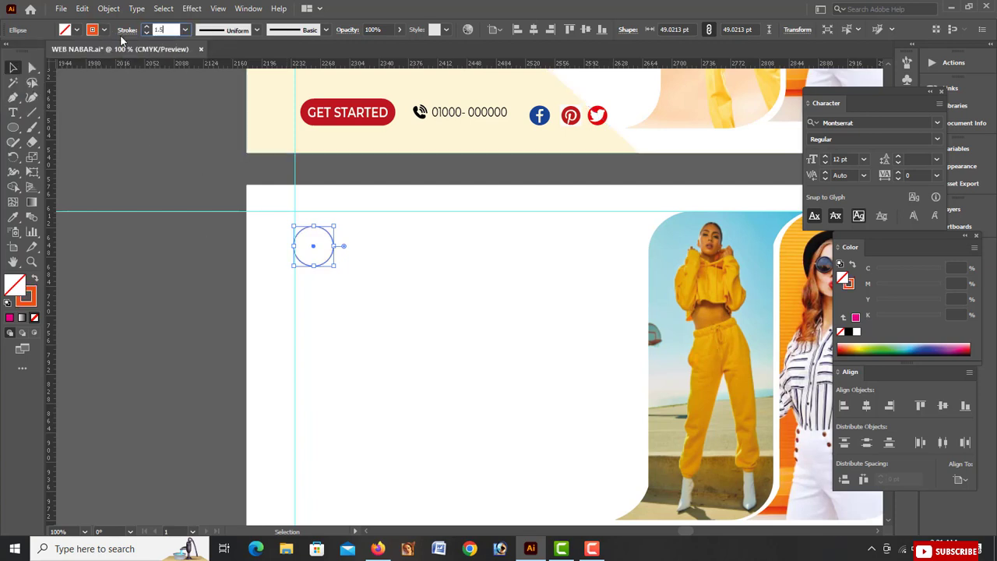
{"action": "left_click", "coordinate": [137, 162]}
Duplicate the orange circle twice, arrange the three circles overlapping in a triangle at the guide corner, and select them all.
{"action": "key", "text": "ctrl+plus"}
{"action": "key", "text": "ctrl+plus"}
{"action": "scroll", "coordinate": [223, 255], "scroll_direction": "left", "scroll_amount": 1}
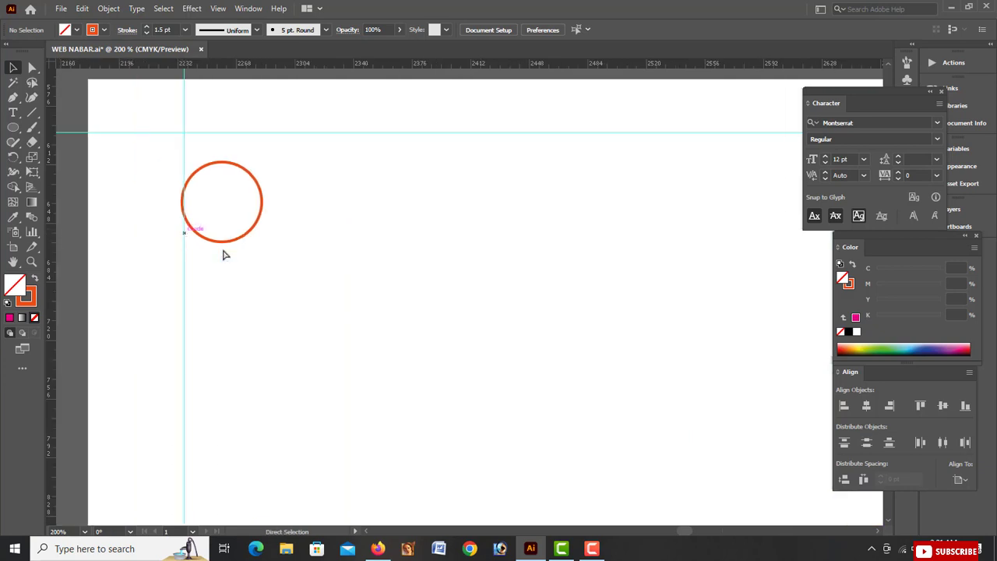
{"action": "left_click_drag", "start_coordinate": [228, 244], "coordinate": [262, 250]}
{"action": "left_click", "coordinate": [334, 191]}
{"action": "left_click_drag", "start_coordinate": [335, 192], "coordinate": [204, 278]}
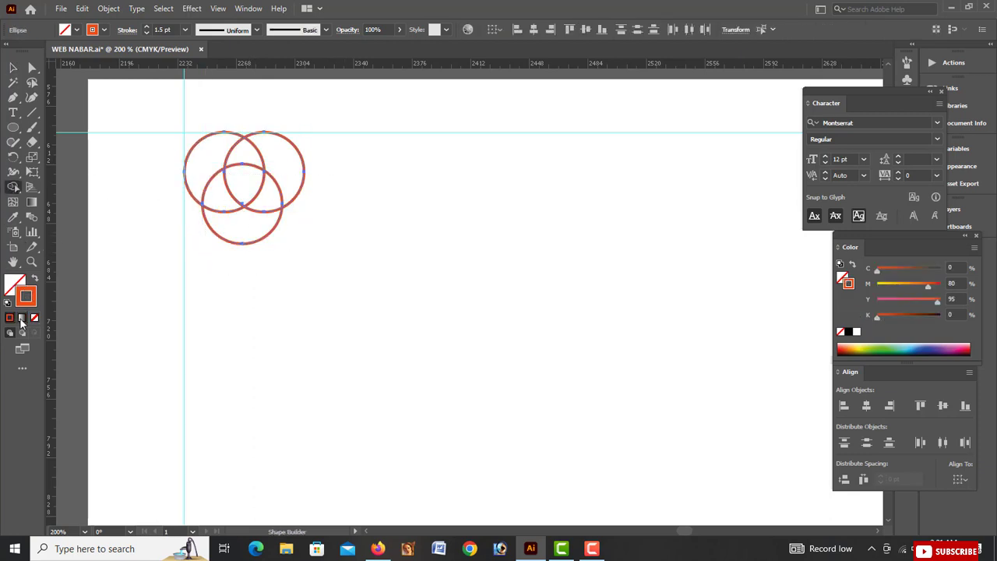
Set the fill colour for the Shape Builder tool to red EA0C0C.
{"action": "left_click", "coordinate": [14, 282]}
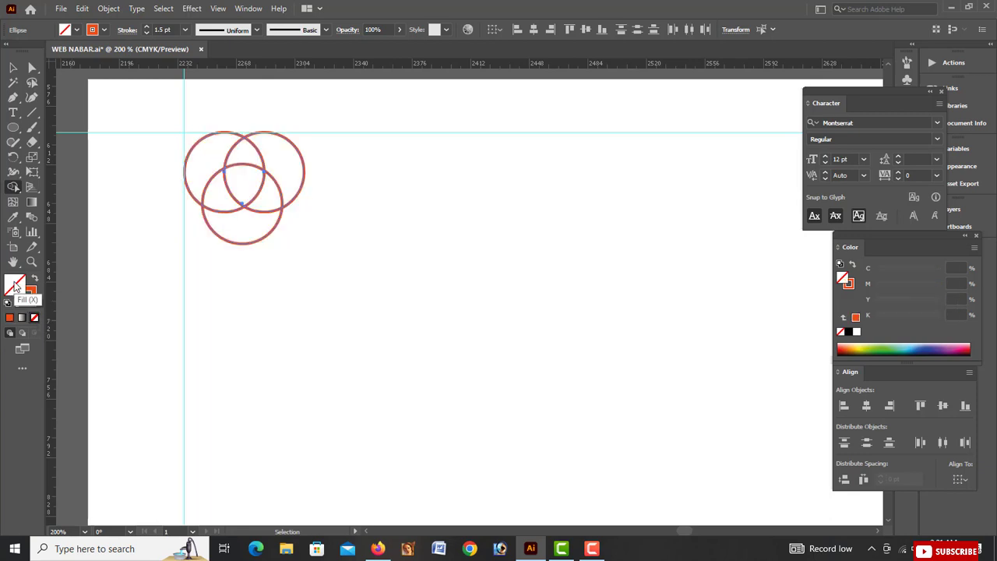
{"action": "double_click", "coordinate": [14, 283]}
{"action": "left_click", "coordinate": [629, 214]}
{"action": "double_click", "coordinate": [15, 285]}
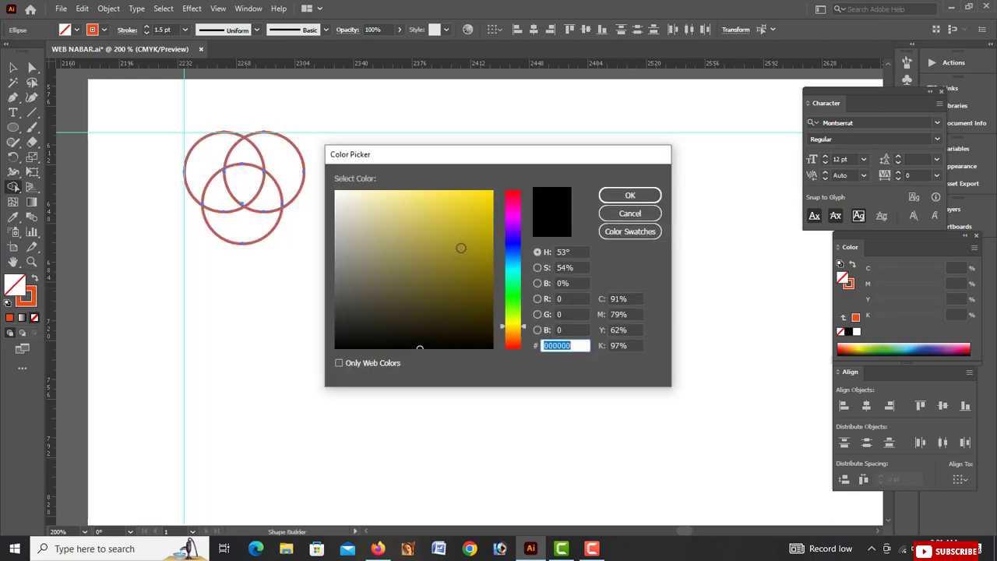
{"action": "left_click", "coordinate": [515, 207]}
{"action": "left_click", "coordinate": [512, 192]}
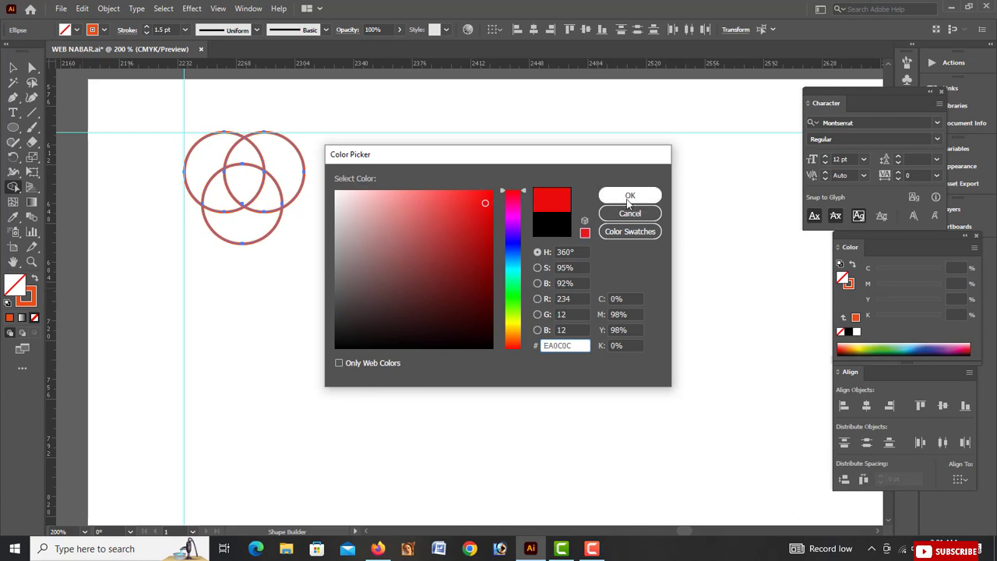
{"action": "left_click", "coordinate": [630, 196]}
Fill the outer crescent of each of the three overlapping circles with red using Shape Builder.
{"action": "left_click", "coordinate": [289, 187]}
{"action": "left_click", "coordinate": [257, 225]}
{"action": "left_click", "coordinate": [210, 155]}
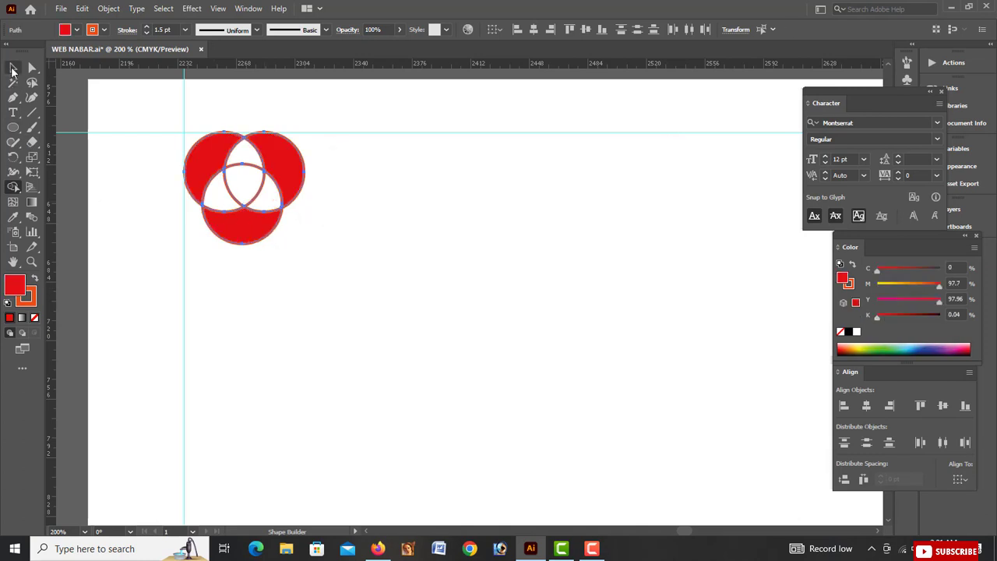
Remove the orange stroke from the three overlapping logo circles, leaving only their red fill.
{"action": "left_click", "coordinate": [12, 68]}
{"action": "left_click", "coordinate": [467, 273]}
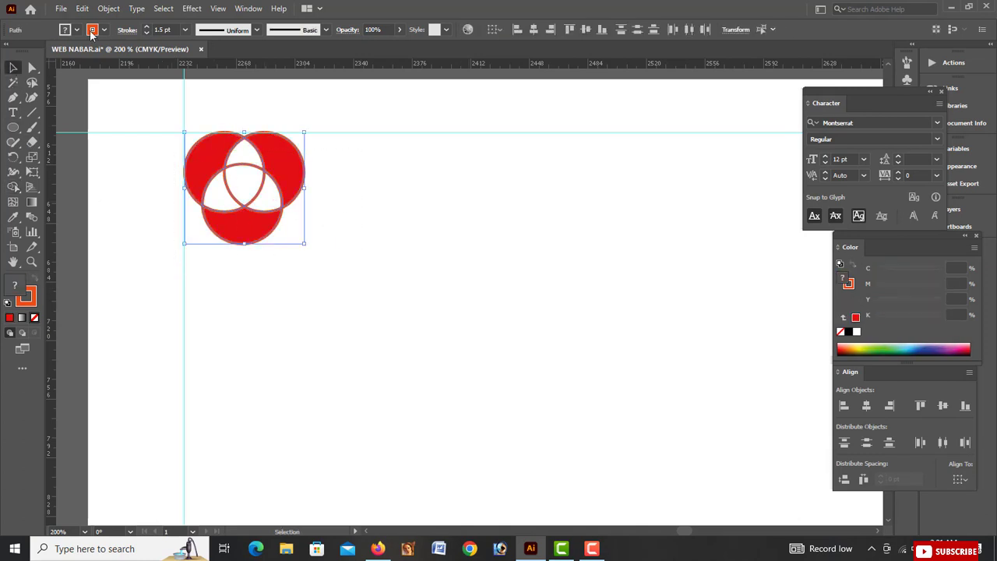
{"action": "left_click", "coordinate": [104, 30]}
{"action": "left_click", "coordinate": [8, 53]}
{"action": "left_click", "coordinate": [349, 158]}
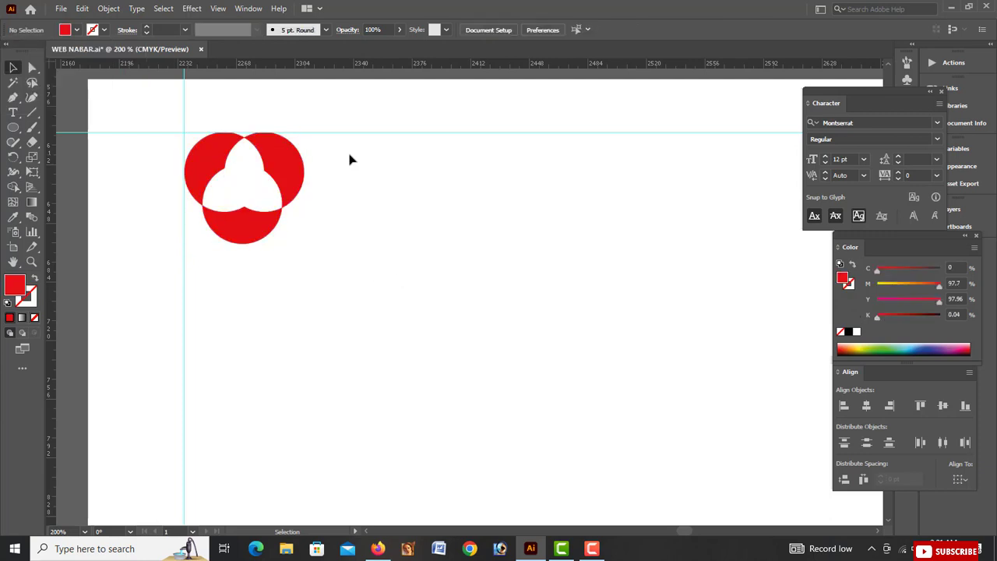
Select all the pieces of the red circle logo and group them.
{"action": "left_click_drag", "start_coordinate": [350, 159], "coordinate": [205, 245]}
{"action": "left_click", "coordinate": [383, 252]}
{"action": "left_click_drag", "start_coordinate": [366, 171], "coordinate": [196, 270]}
{"action": "right_click", "coordinate": [223, 230]}
{"action": "left_click", "coordinate": [307, 324]}
{"action": "left_click", "coordinate": [371, 265]}
Add a line of text reading FASHION to the right of the circle logo.
{"action": "key", "text": "ctrl+minus"}
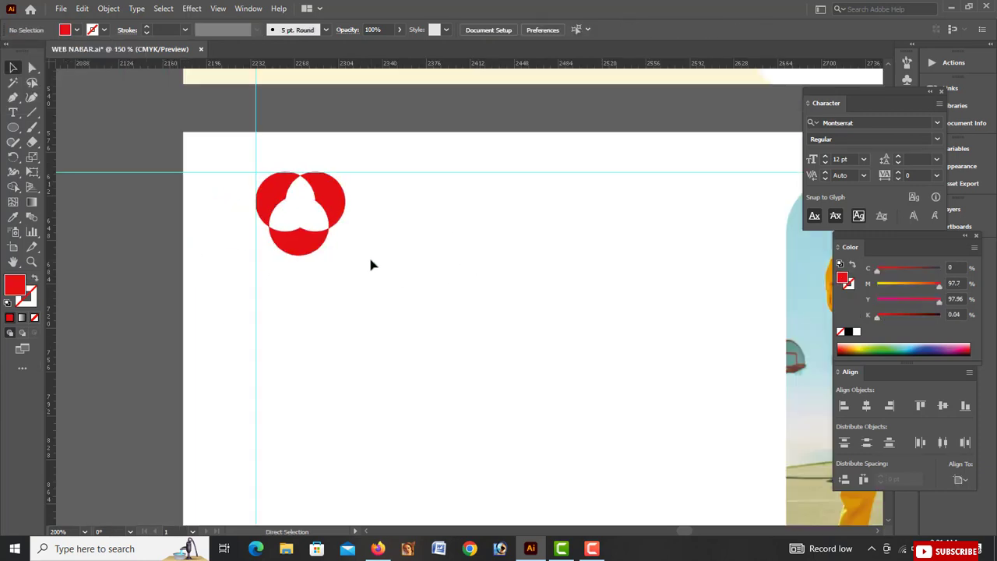
{"action": "key", "text": "ctrl+minus"}
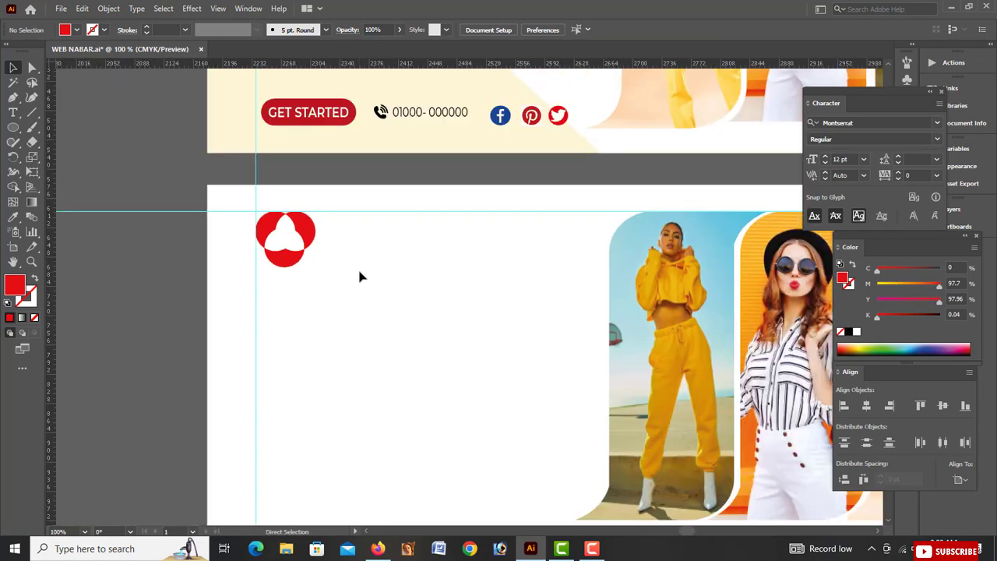
{"action": "key", "text": "ctrl+minus"}
{"action": "scroll", "coordinate": [359, 276], "scroll_direction": "up", "scroll_amount": 2}
{"action": "scroll", "coordinate": [360, 276], "scroll_direction": "down", "scroll_amount": 2}
{"action": "key", "text": "t"}
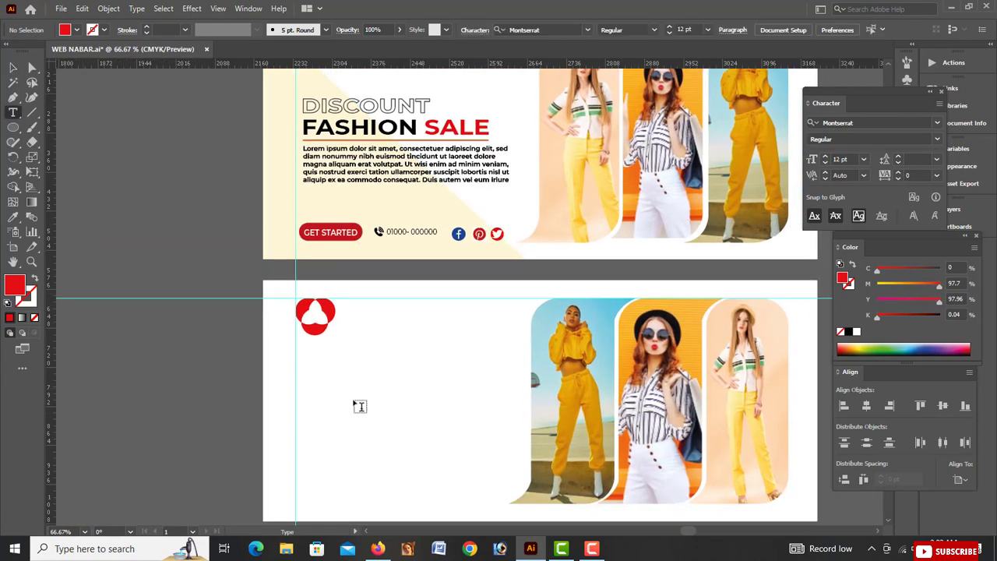
{"action": "left_click", "coordinate": [369, 322]}
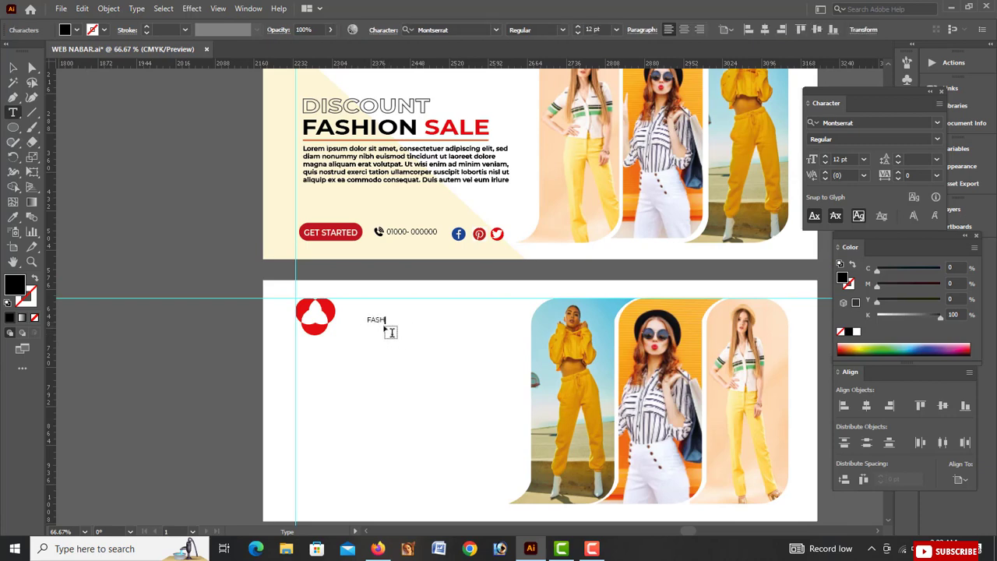
{"action": "key", "text": "Escape"}
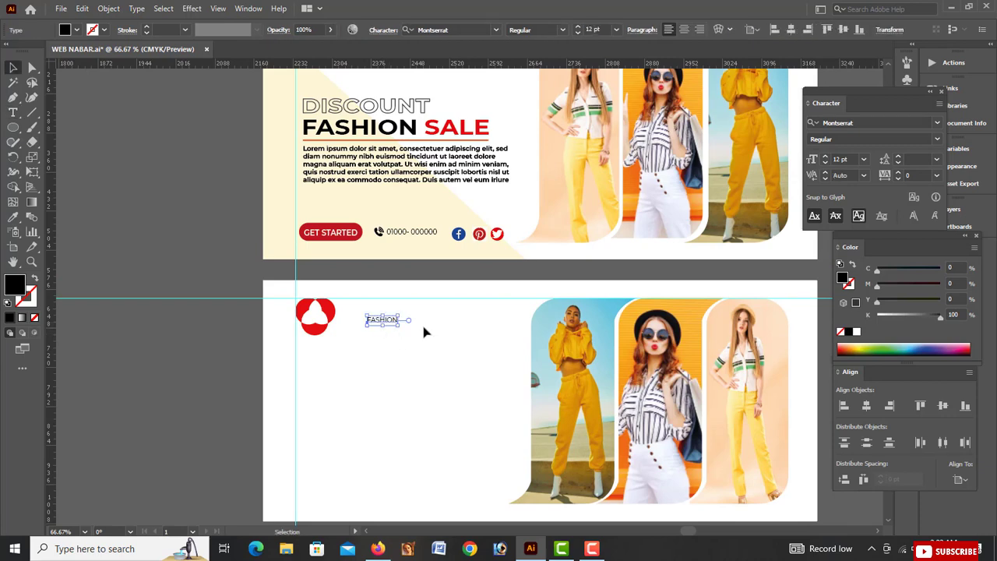
Enlarge the FASHION text to about 45.5 pt, place it beside the circle logo and set its style to Bold.
{"action": "left_click_drag", "start_coordinate": [398, 324], "coordinate": [453, 356]}
{"action": "key", "text": "ctrl+plus"}
{"action": "key", "text": "ctrl+plus"}
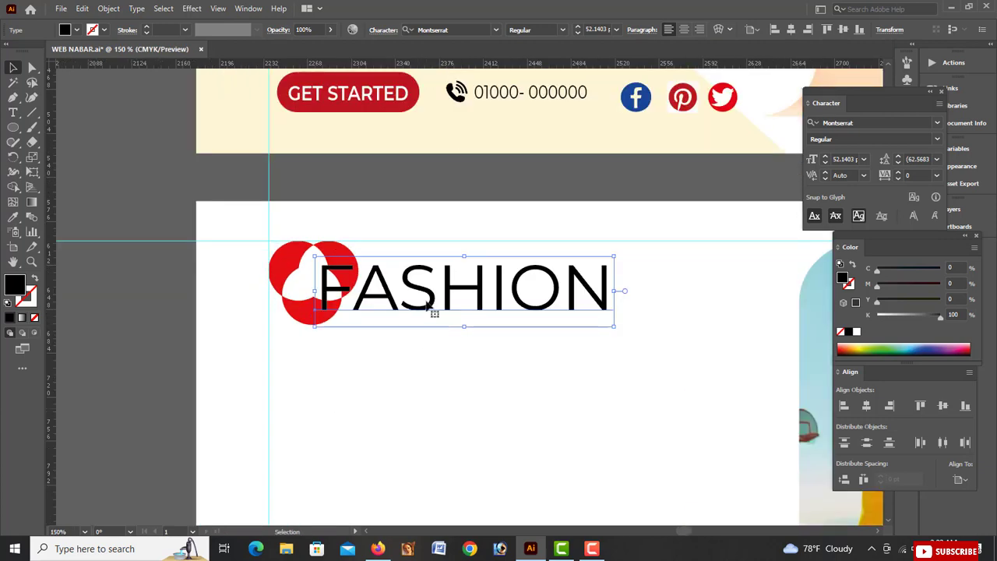
{"action": "left_click_drag", "start_coordinate": [427, 304], "coordinate": [516, 294]}
{"action": "left_click_drag", "start_coordinate": [663, 268], "coordinate": [606, 266]}
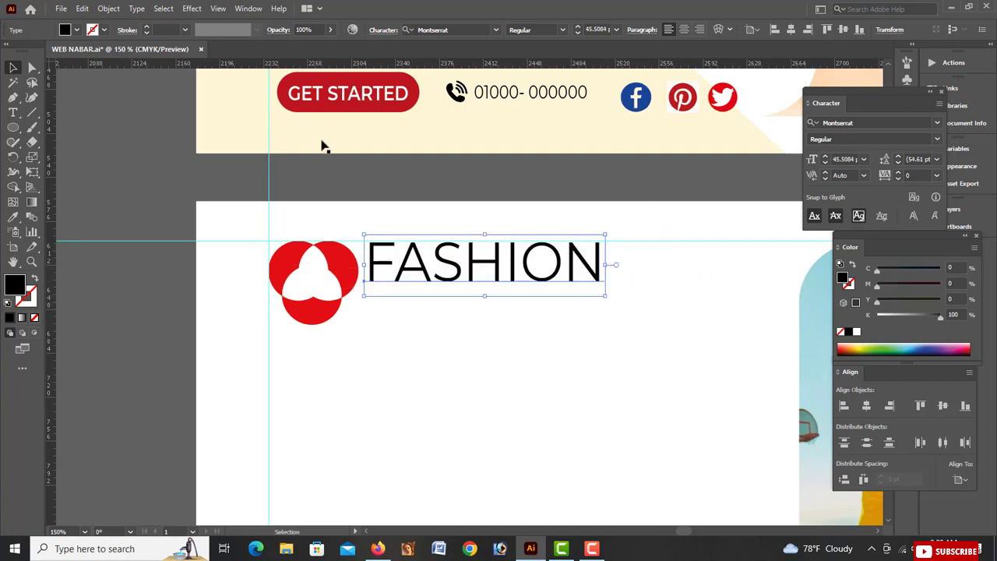
{"action": "left_click", "coordinate": [562, 29]}
{"action": "left_click", "coordinate": [536, 208]}
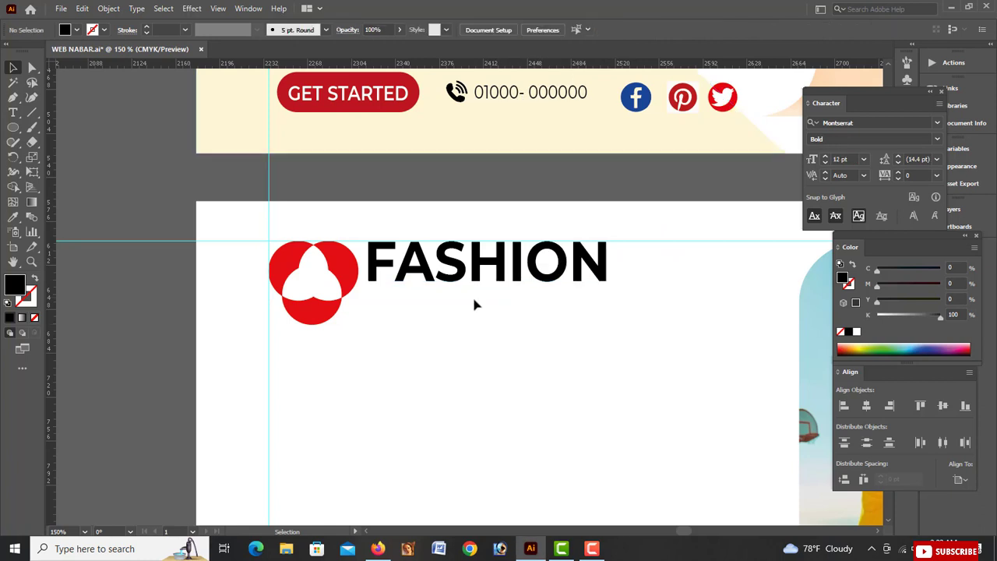
Duplicate the FASHION text directly below itself, set the copy to Regular and shrink it to about 35 pt.
{"action": "left_click_drag", "start_coordinate": [473, 268], "coordinate": [477, 316]}
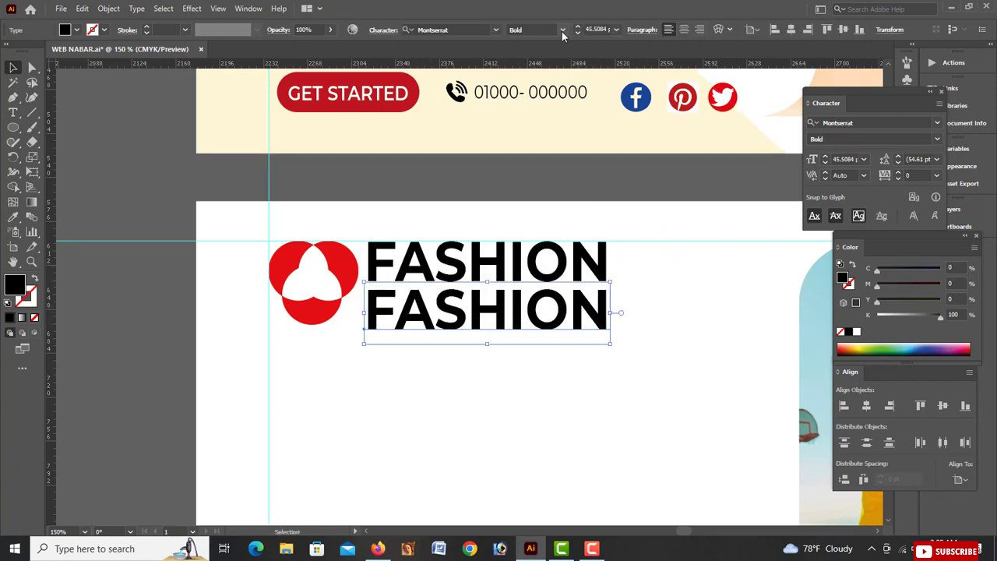
{"action": "left_click", "coordinate": [562, 31]}
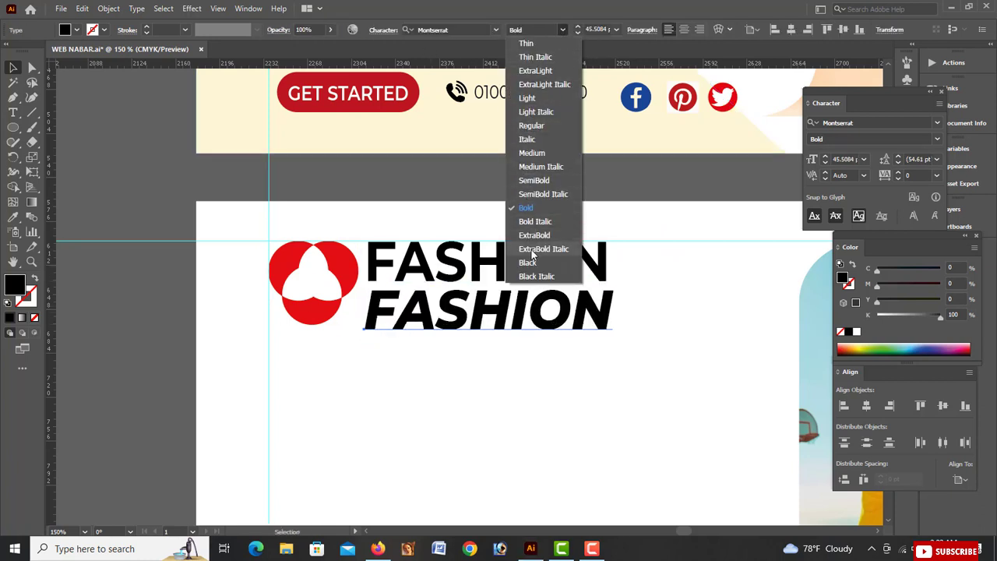
{"action": "left_click", "coordinate": [531, 126]}
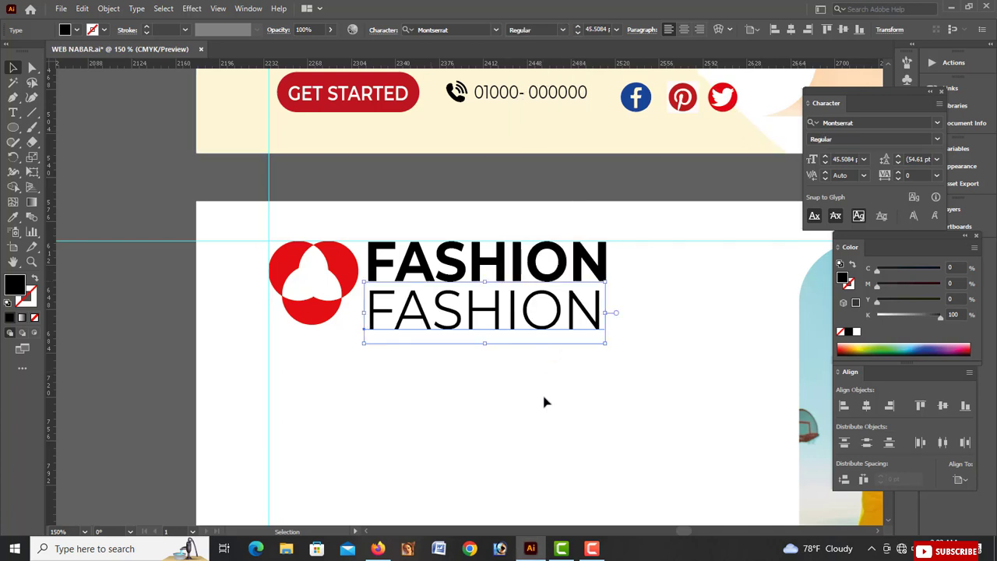
{"action": "scroll", "coordinate": [539, 376], "scroll_direction": "up", "scroll_amount": 1}
{"action": "left_click_drag", "start_coordinate": [466, 335], "coordinate": [463, 324]}
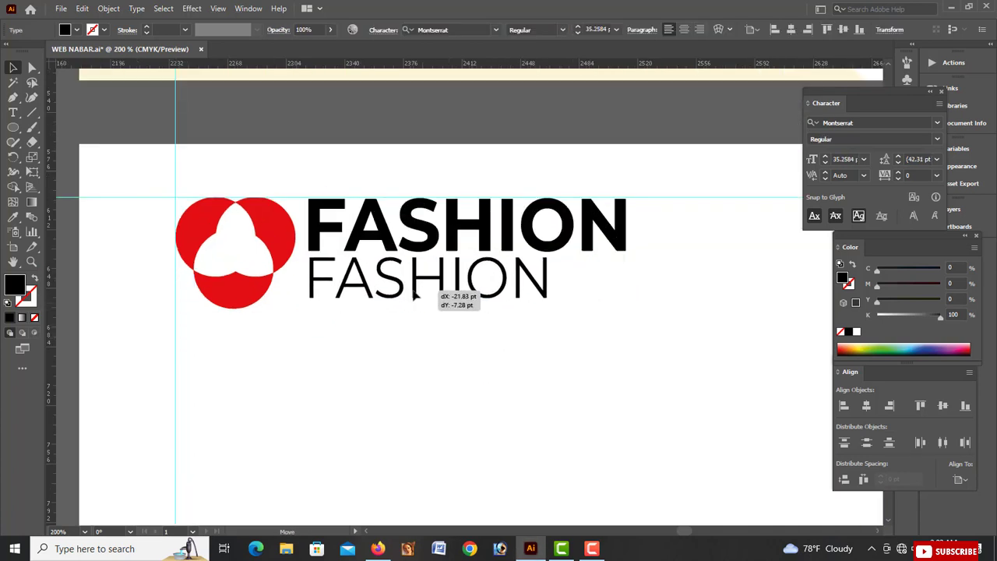
{"action": "left_click_drag", "start_coordinate": [413, 291], "coordinate": [414, 292]}
Replace the lower FASHION copy's text with LOGO HERE.
{"action": "key", "text": "t"}
{"action": "left_click_drag", "start_coordinate": [310, 282], "coordinate": [543, 277]}
{"action": "type", "text": "LO"}
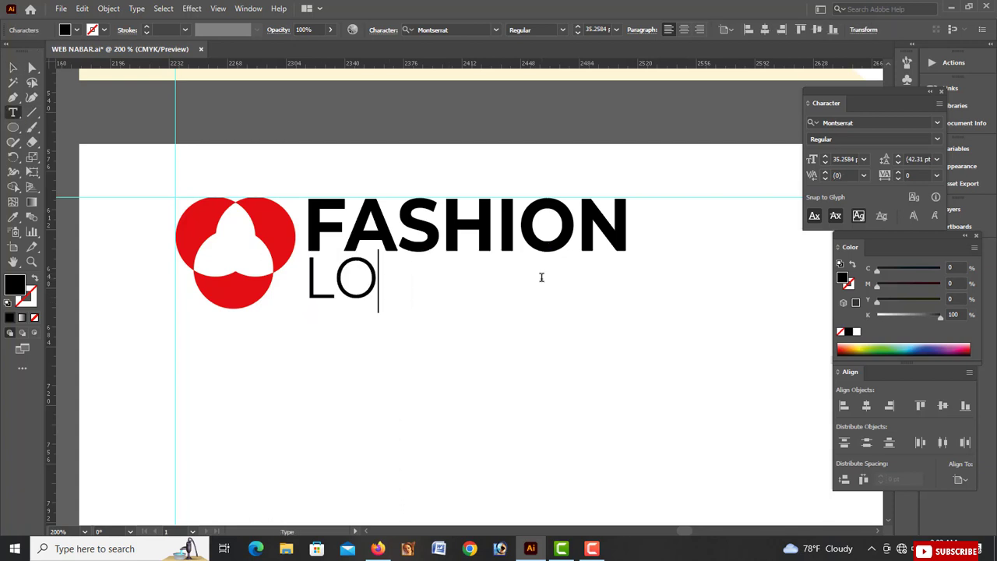
{"action": "type", "text": "TOGO HERE"}
{"action": "key", "text": "Escape"}
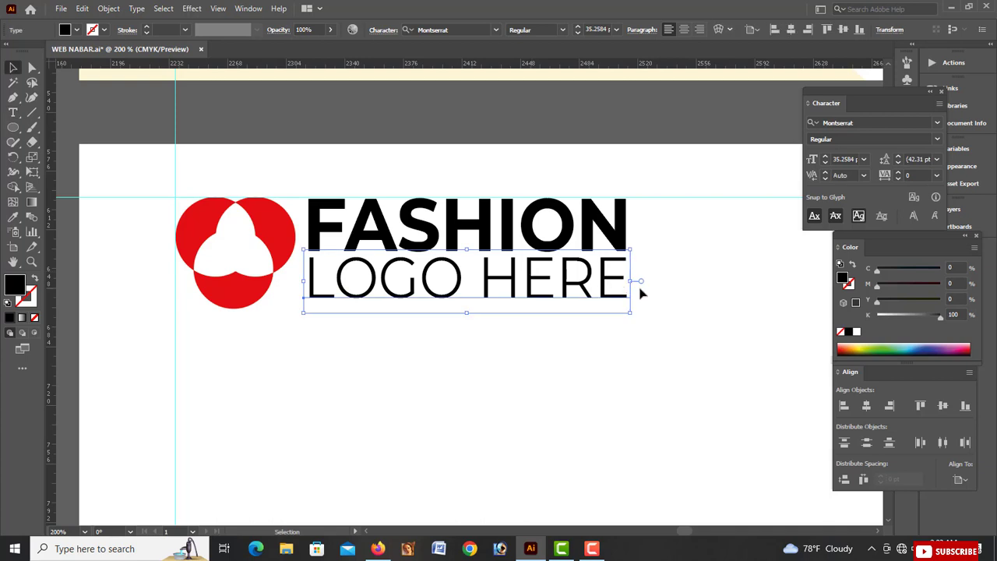
Shrink the LOGO HERE text so it is narrower than the FASHION line above it.
{"action": "left_click_drag", "start_coordinate": [631, 282], "coordinate": [599, 281]}
{"action": "left_click_drag", "start_coordinate": [450, 315], "coordinate": [449, 308]}
{"action": "left_click_drag", "start_coordinate": [304, 282], "coordinate": [309, 282]}
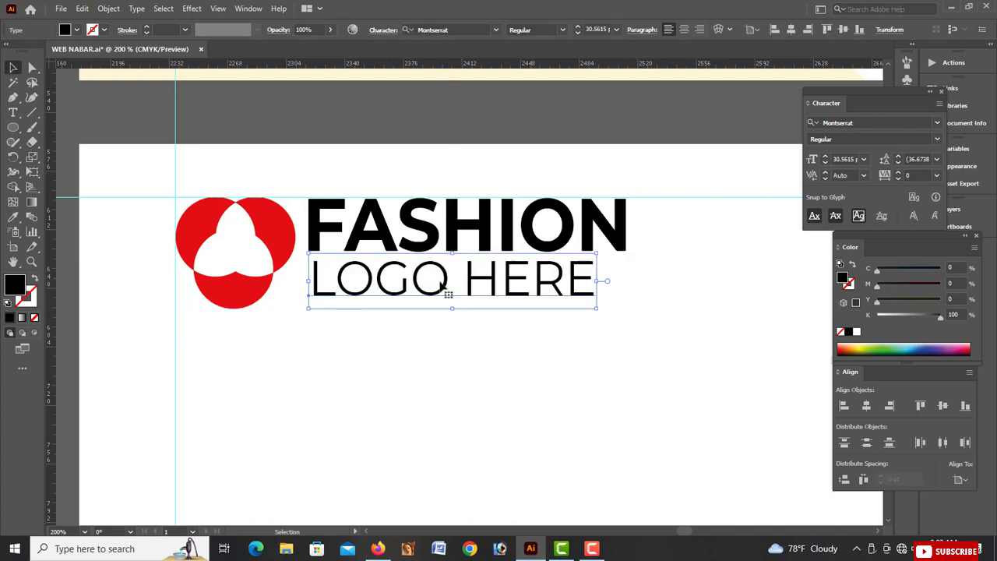
{"action": "left_click_drag", "start_coordinate": [596, 281], "coordinate": [569, 282]}
{"action": "left_click", "coordinate": [585, 284]}
Scale down the red circle logo at the guide corner.
{"action": "key", "text": "ctrl+minus"}
{"action": "key", "text": "ctrl+minus"}
{"action": "scroll", "coordinate": [508, 269], "scroll_direction": "right", "scroll_amount": 2}
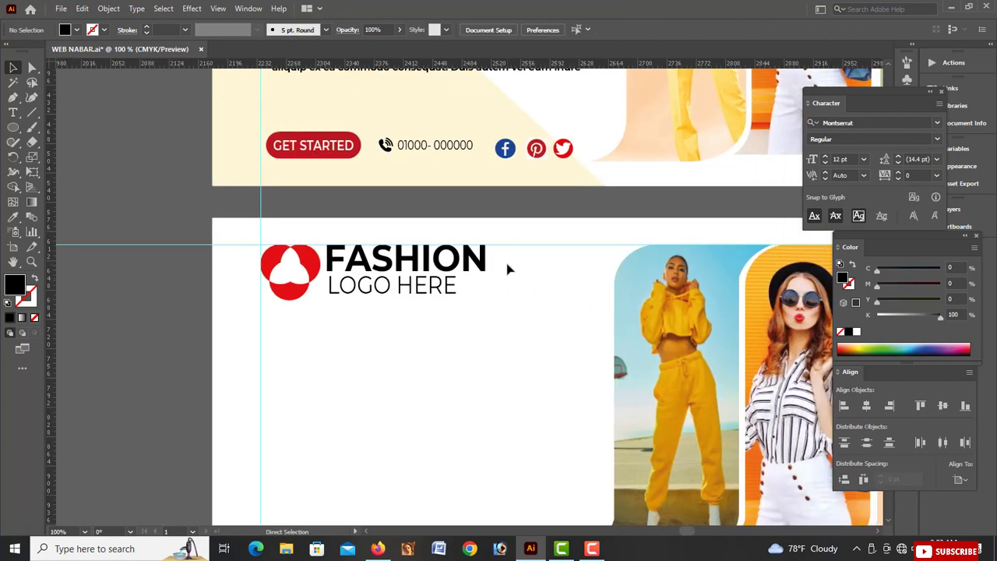
{"action": "scroll", "coordinate": [507, 269], "scroll_direction": "down", "scroll_amount": 2}
{"action": "scroll", "coordinate": [507, 269], "scroll_direction": "left", "scroll_amount": 1}
{"action": "left_click", "coordinate": [316, 234]}
{"action": "left_click_drag", "start_coordinate": [350, 260], "coordinate": [347, 255]}
Move the FASHION and LOGO HERE lines close to the circle logo and shrink them, with FASHION at about 40.6 pt.
{"action": "key", "text": "ctrl+plus"}
{"action": "key", "text": "ctrl+plus"}
{"action": "left_click_drag", "start_coordinate": [516, 337], "coordinate": [460, 314]}
{"action": "left_click", "coordinate": [550, 318]}
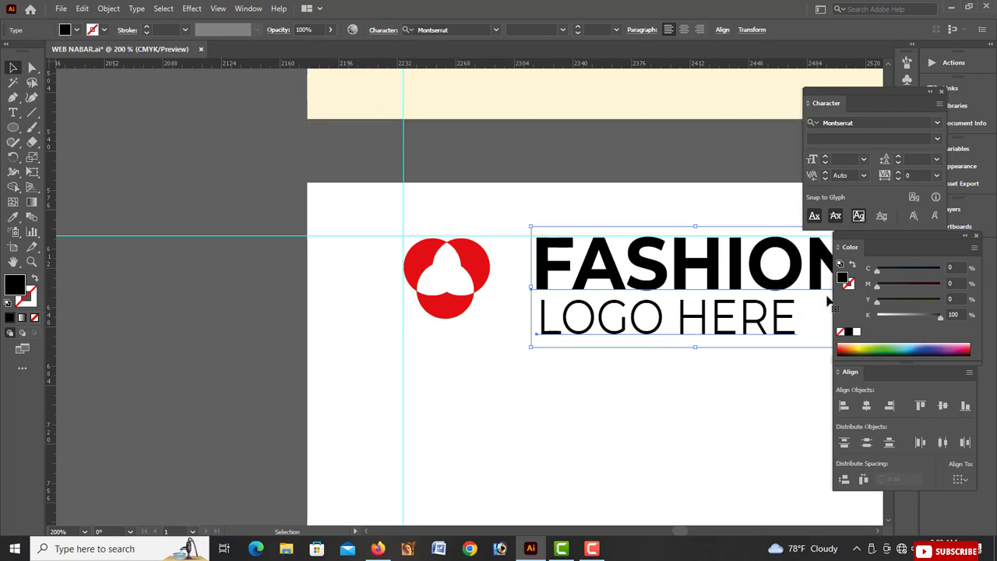
{"action": "left_click_drag", "start_coordinate": [566, 327], "coordinate": [531, 328]}
{"action": "left_click_drag", "start_coordinate": [659, 349], "coordinate": [657, 334]}
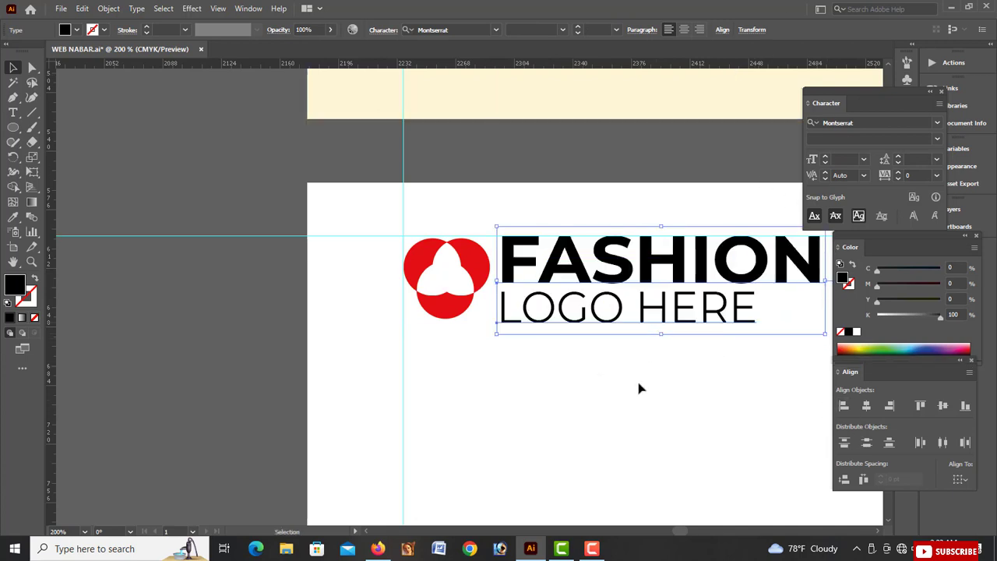
{"action": "left_click", "coordinate": [632, 385]}
Duplicate the bold FASHION text below the logo and align the copy's left edge to the vertical guide.
{"action": "scroll", "coordinate": [631, 384], "scroll_direction": "right", "scroll_amount": 2}
{"action": "key", "text": "ctrl+minus"}
{"action": "scroll", "coordinate": [629, 382], "scroll_direction": "right", "scroll_amount": 2}
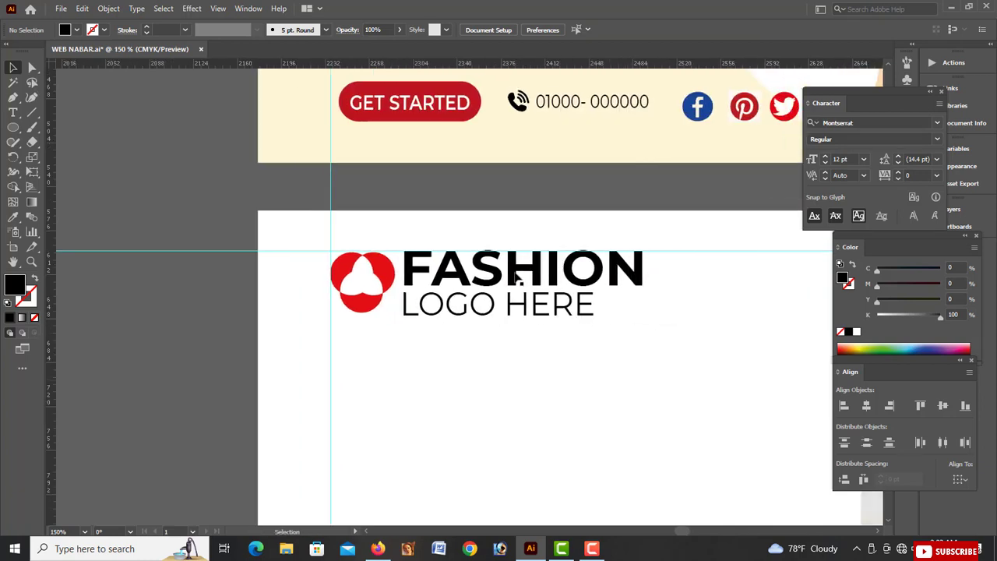
{"action": "left_click", "coordinate": [514, 269]}
{"action": "left_click_drag", "start_coordinate": [513, 279], "coordinate": [460, 421]}
{"action": "scroll", "coordinate": [468, 404], "scroll_direction": "down", "scroll_amount": 3}
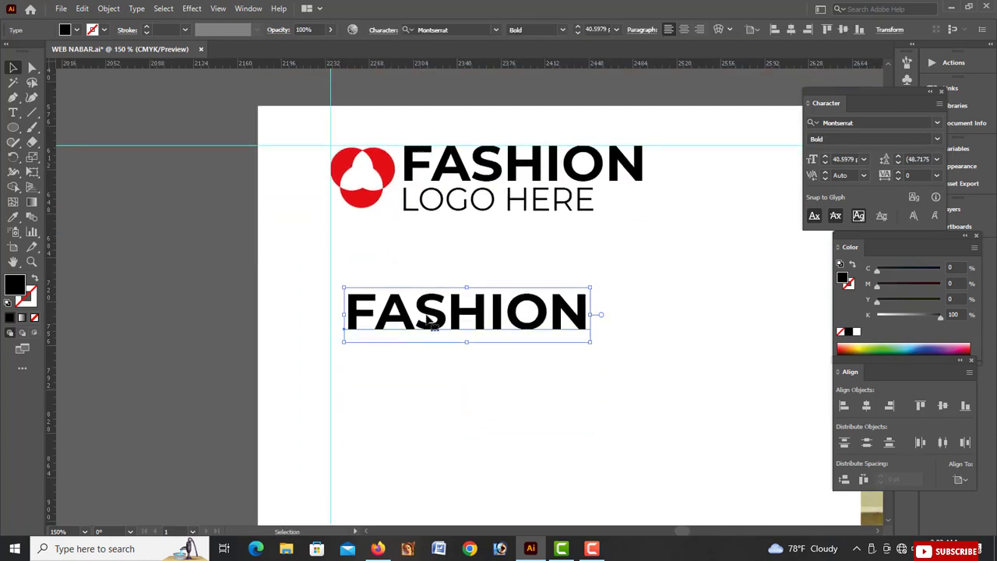
{"action": "left_click_drag", "start_coordinate": [433, 322], "coordinate": [413, 313]}
Replace the text of the FASHION copy below the logo with DISCOUNT.
{"action": "left_click", "coordinate": [12, 114]}
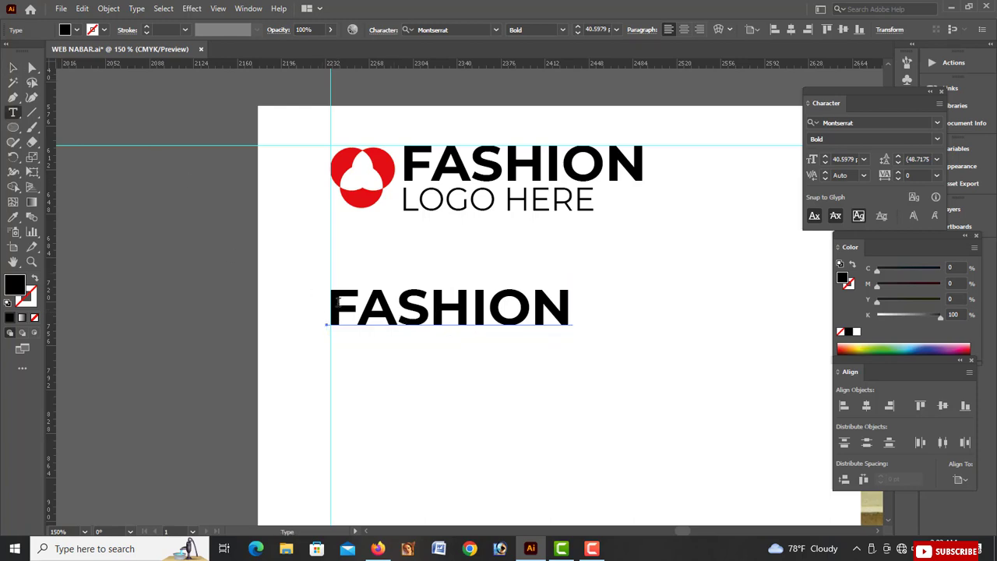
{"action": "left_click_drag", "start_coordinate": [337, 300], "coordinate": [642, 307]}
{"action": "type", "text": "DISCOU"}
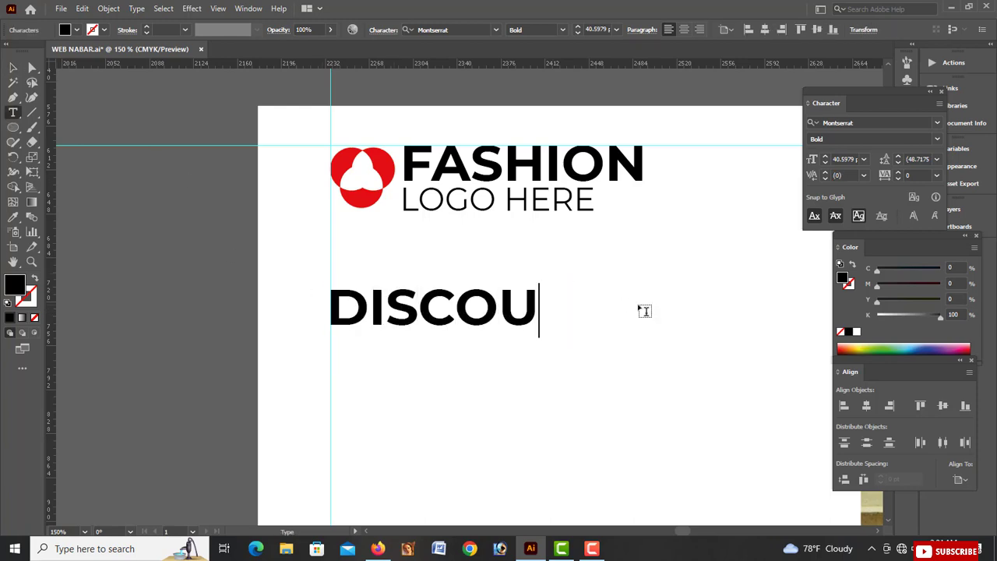
{"action": "type", "text": "NT"}
Give the DISCOUNT text a black 1 pt stroke with no fill and widen it slightly.
{"action": "key", "text": "ctrl+minus"}
{"action": "key", "text": "ctrl+minus"}
{"action": "scroll", "coordinate": [644, 311], "scroll_direction": "up", "scroll_amount": 2}
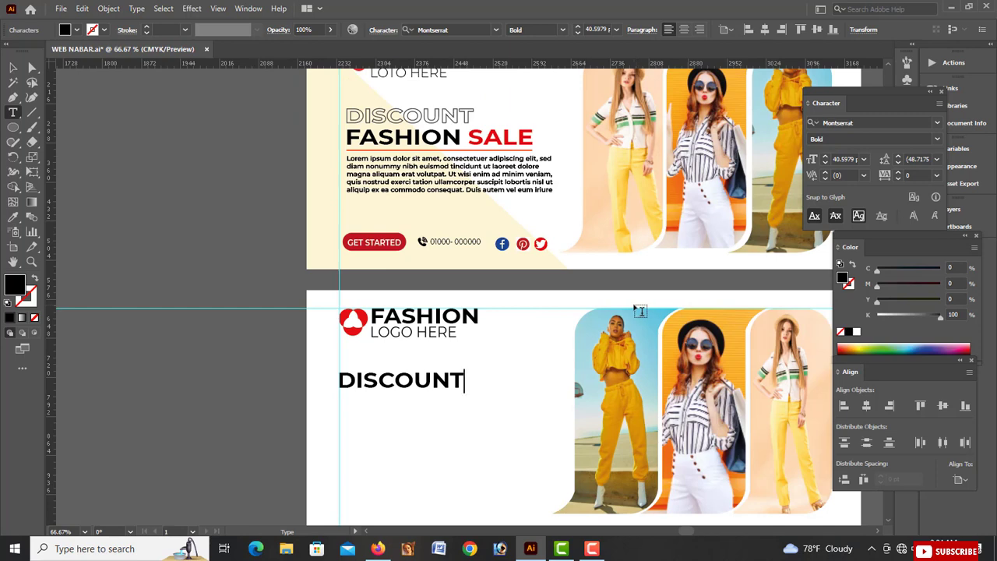
{"action": "left_click", "coordinate": [14, 68]}
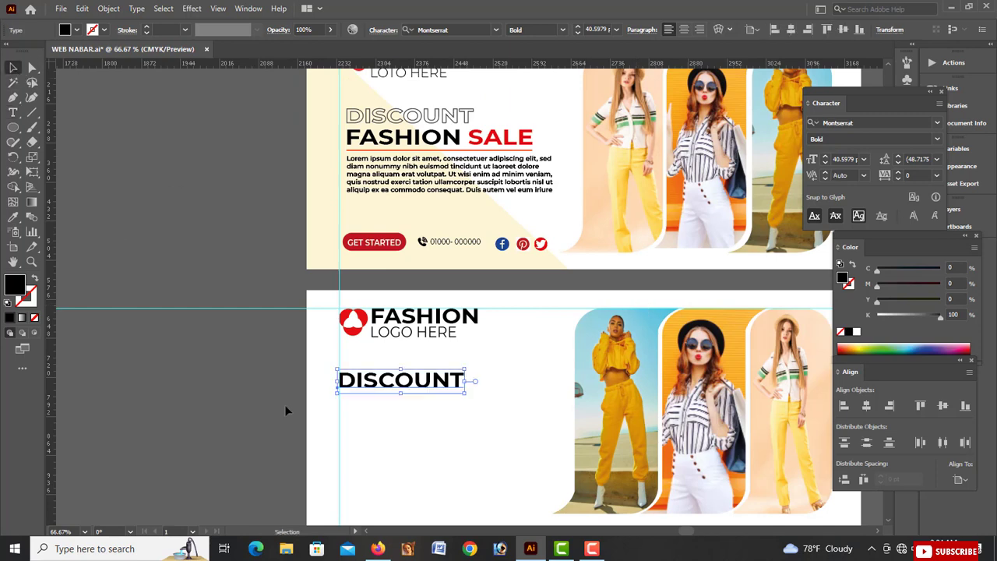
{"action": "left_click", "coordinate": [103, 29]}
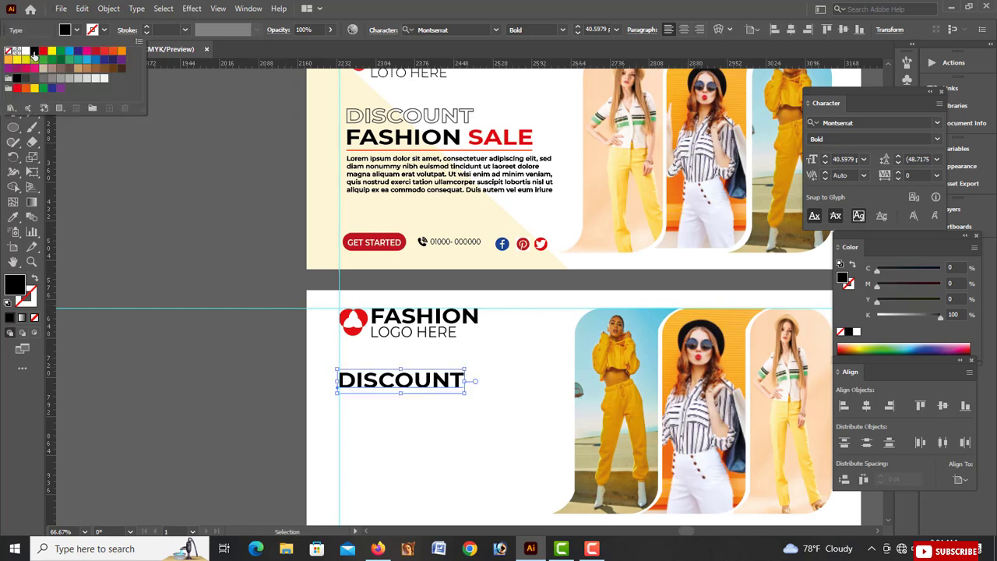
{"action": "left_click", "coordinate": [33, 52]}
{"action": "left_click", "coordinate": [76, 29]}
{"action": "left_click", "coordinate": [8, 50]}
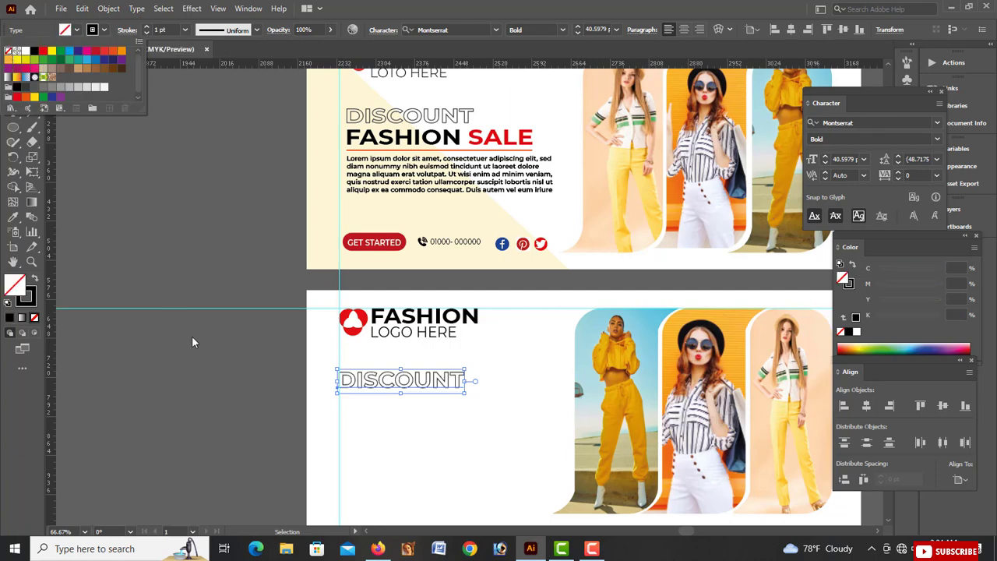
{"action": "left_click", "coordinate": [192, 336]}
{"action": "left_click", "coordinate": [413, 381]}
{"action": "left_click_drag", "start_coordinate": [468, 381], "coordinate": [470, 381]}
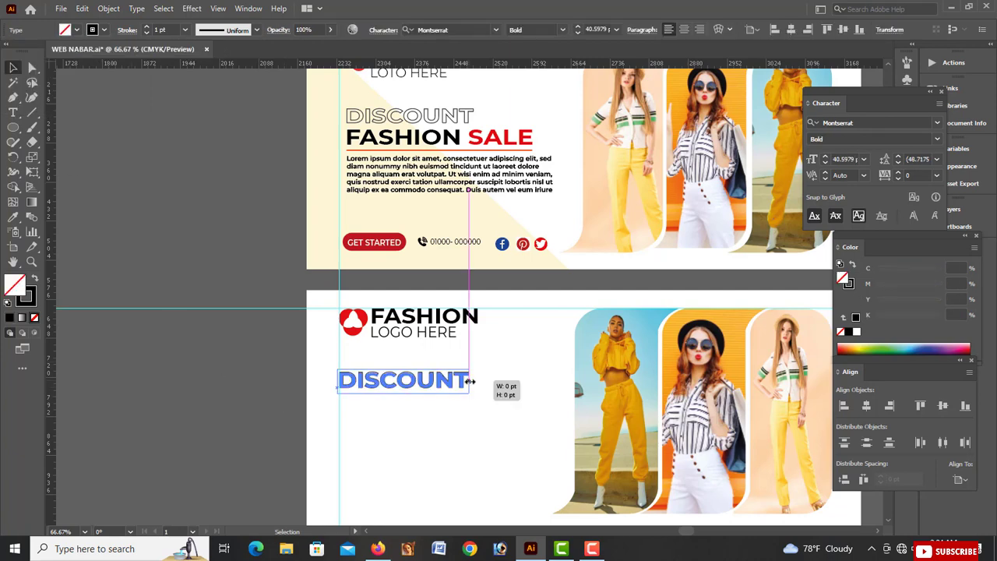
Duplicate the bold FASHION text under DISCOUNT and extend the copy to read FASHION SALE.
{"action": "left_click_drag", "start_coordinate": [372, 321], "coordinate": [375, 407]}
{"action": "key", "text": "t"}
{"action": "left_click", "coordinate": [444, 403]}
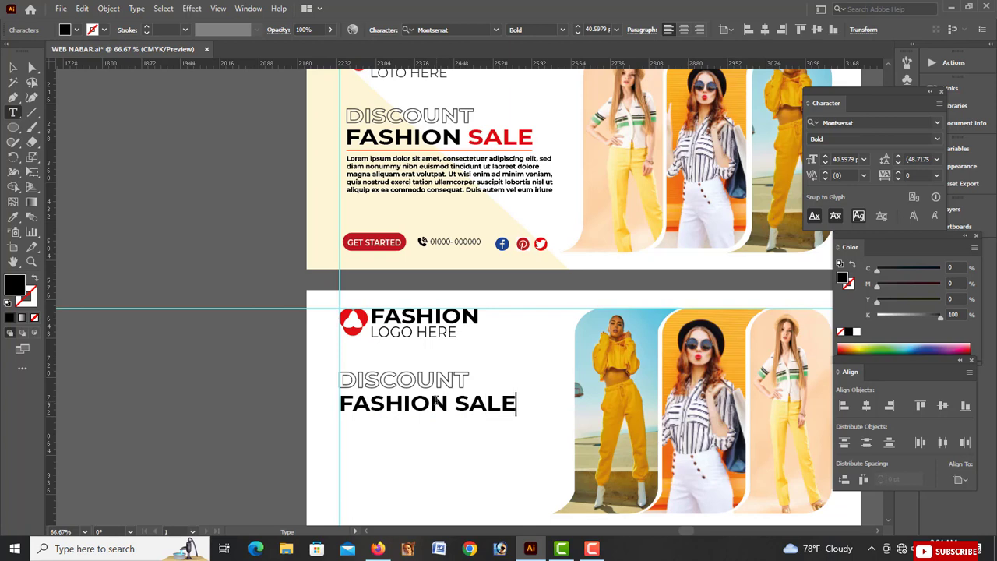
{"action": "type", "text": "SALE"}
{"action": "key", "text": "Escape"}
{"action": "key", "text": "ctrl+plus"}
{"action": "left_click", "coordinate": [13, 69]}
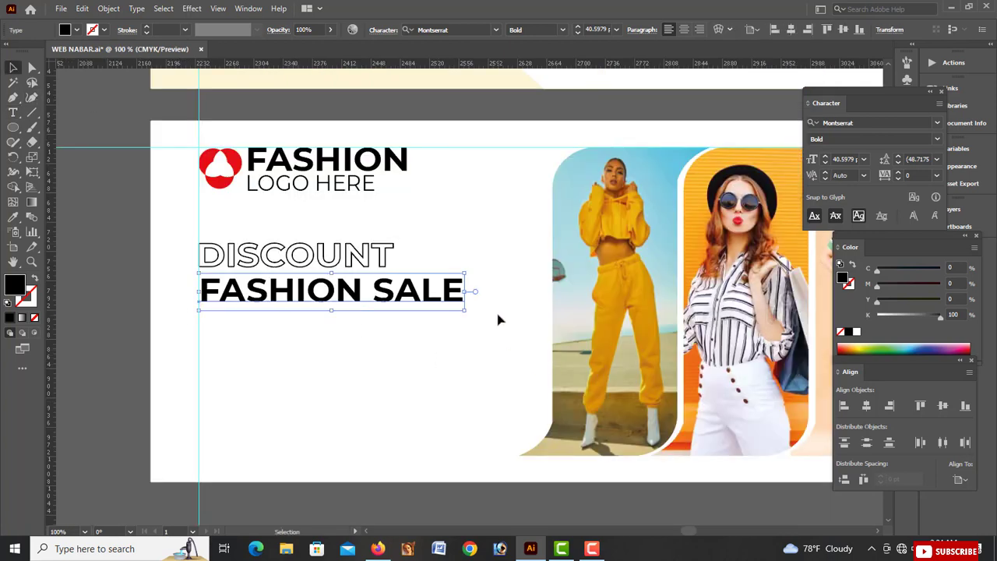
Enlarge the FASHION SALE headline to about 46.3 pt so it extends toward the photo panels.
{"action": "left_click_drag", "start_coordinate": [465, 290], "coordinate": [508, 292]}
{"action": "left_click_drag", "start_coordinate": [354, 312], "coordinate": [356, 320]}
{"action": "left_click_drag", "start_coordinate": [510, 295], "coordinate": [512, 295]}
{"action": "left_click", "coordinate": [341, 340]}
Colour the word SALE in the headline red with C 0, M 100, Y 100, K 0.
{"action": "key", "text": "ctrl+minus"}
{"action": "key", "text": "ctrl+minus"}
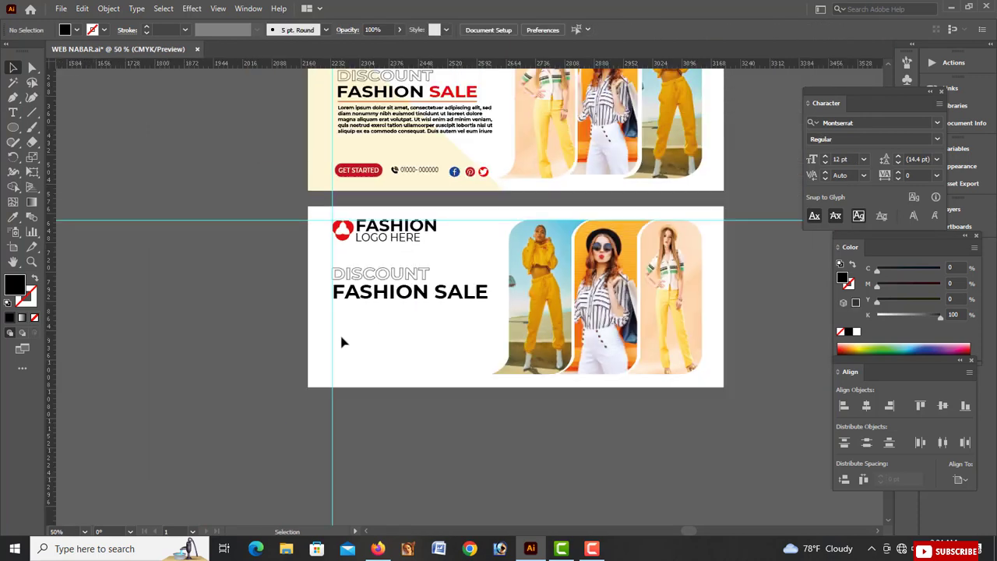
{"action": "key", "text": "ctrl+plus"}
{"action": "left_click", "coordinate": [13, 113]}
{"action": "left_click_drag", "start_coordinate": [425, 294], "coordinate": [507, 296]}
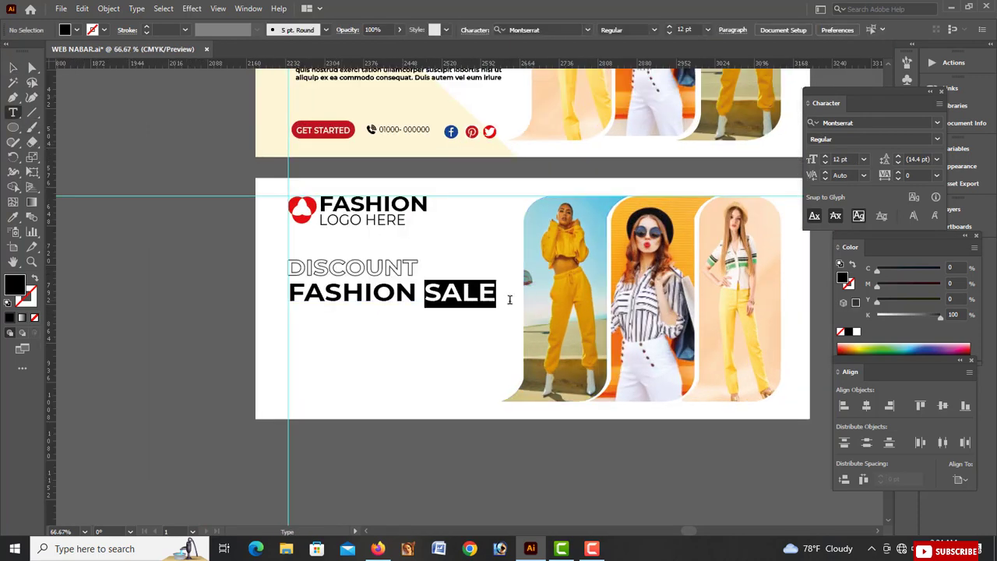
{"action": "left_click", "coordinate": [969, 347]}
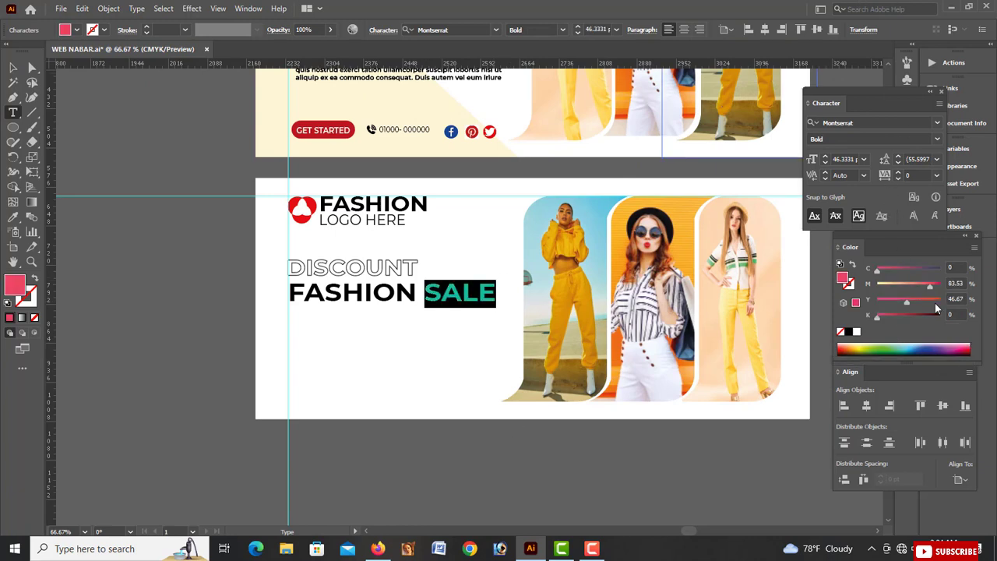
{"action": "key", "text": "Escape"}
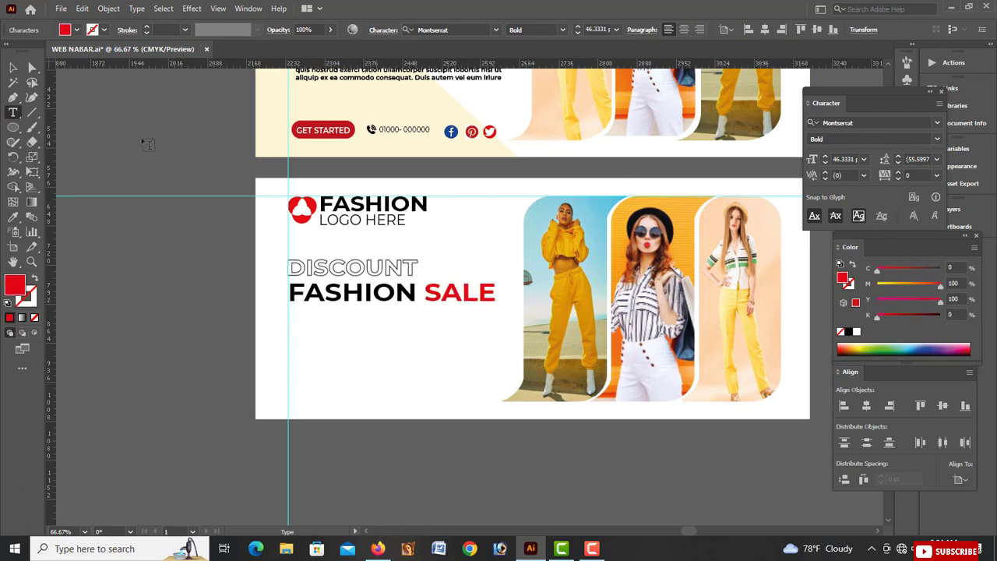
Draw a straight horizontal line beneath the FASHION SALE headline, as wide as the headline, with a black 1.5 pt stroke.
{"action": "left_click", "coordinate": [92, 272]}
{"action": "key", "text": "ctrl+plus"}
{"action": "scroll", "coordinate": [88, 275], "scroll_direction": "down", "scroll_amount": 1}
{"action": "left_click", "coordinate": [32, 114]}
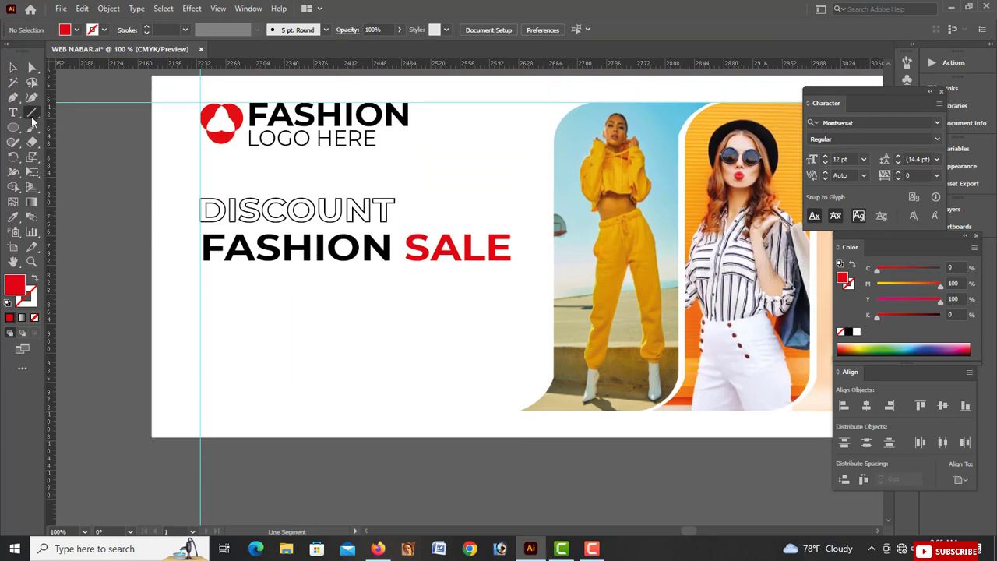
{"action": "left_click_drag", "start_coordinate": [201, 273], "coordinate": [511, 272]}
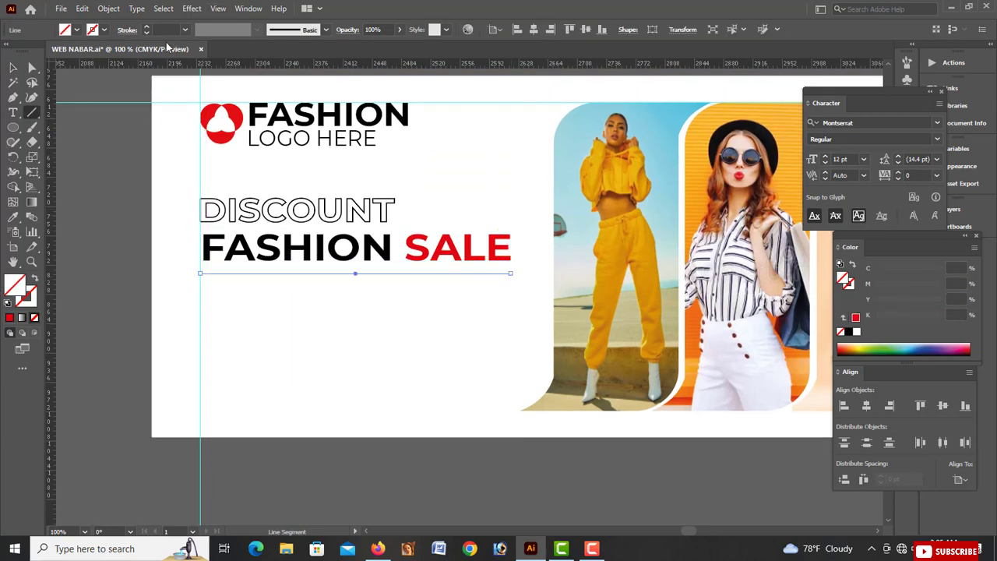
{"action": "key", "text": "Return"}
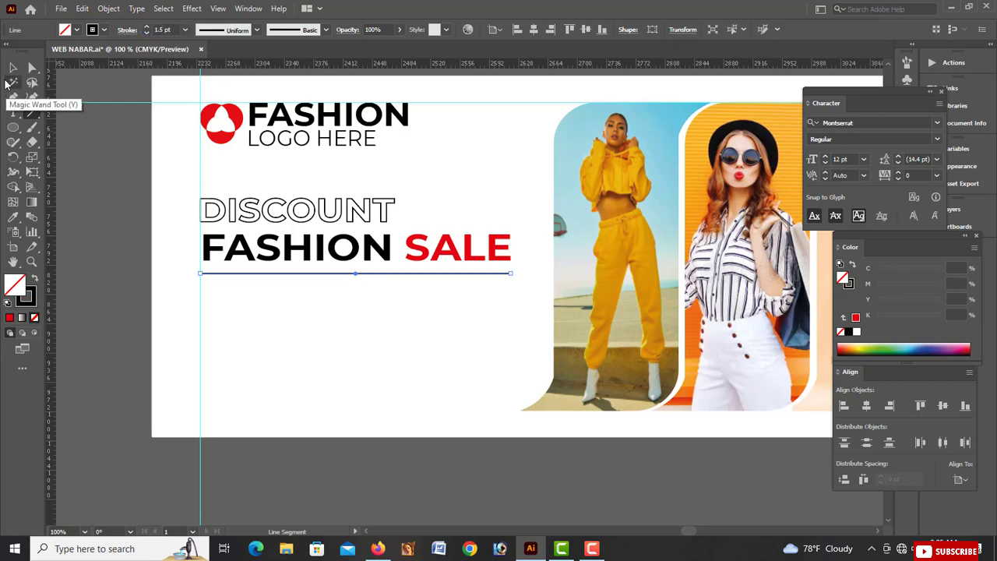
Change the stroke colour of the line under the headline to orange.
{"action": "left_click", "coordinate": [13, 67]}
{"action": "left_click", "coordinate": [115, 251]}
{"action": "left_click", "coordinate": [247, 273]}
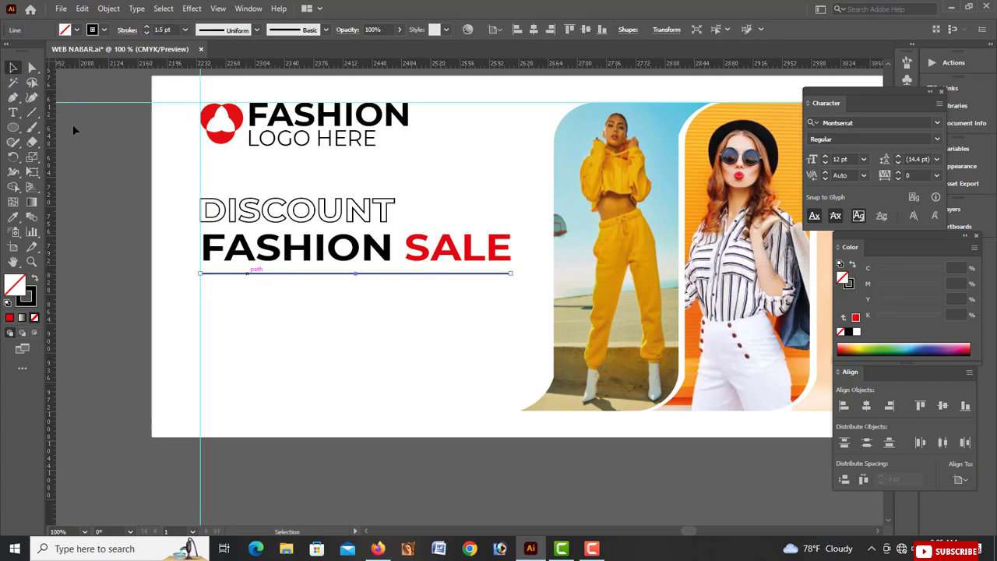
{"action": "left_click", "coordinate": [104, 30]}
{"action": "left_click", "coordinate": [119, 56]}
{"action": "left_click", "coordinate": [117, 280]}
Create a placeholder paragraph in a text area under the orange line and delete everything after its seventh line.
{"action": "scroll", "coordinate": [221, 293], "scroll_direction": "down", "scroll_amount": 1}
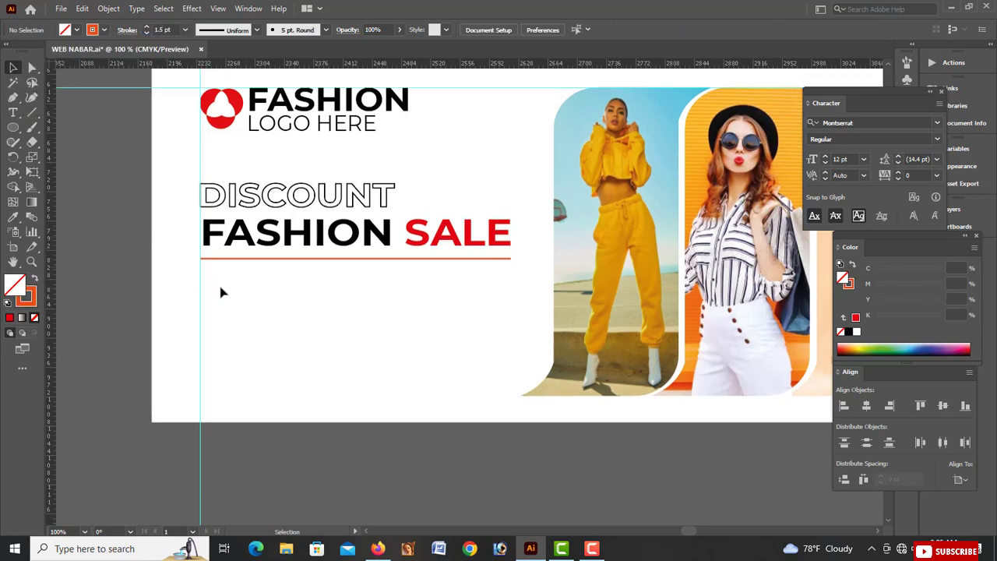
{"action": "scroll", "coordinate": [222, 292], "scroll_direction": "down", "scroll_amount": 1}
{"action": "left_click", "coordinate": [15, 113]}
{"action": "mouse_move", "coordinate": [204, 241]}
{"action": "left_mouse_down"}
{"action": "mouse_move", "coordinate": [247, 290]}
{"action": "mouse_move", "coordinate": [508, 474]}
{"action": "left_mouse_up"}
{"action": "left_click", "coordinate": [282, 320]}
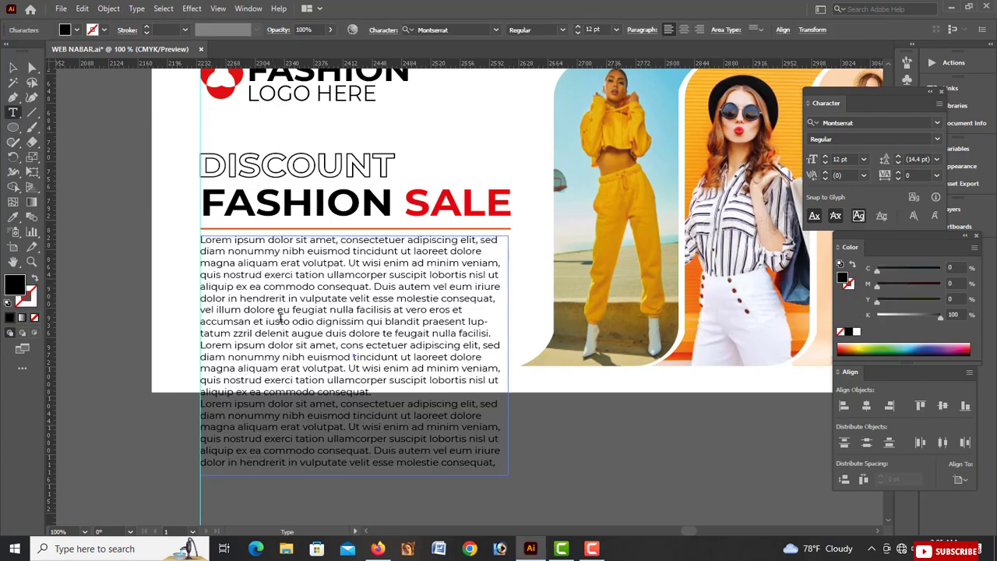
{"action": "left_click_drag", "start_coordinate": [201, 321], "coordinate": [405, 437]}
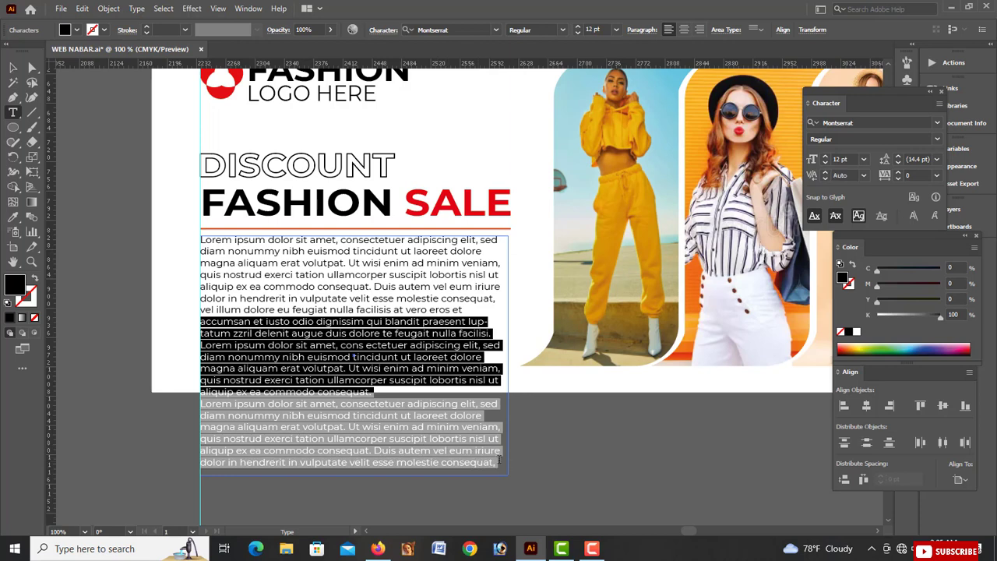
{"action": "key", "text": "BackSpace"}
Shorten the paragraph's text frame to its remaining lines, widen it slightly past the headline, and use the Regular font style.
{"action": "left_click", "coordinate": [16, 73]}
{"action": "left_click_drag", "start_coordinate": [353, 473], "coordinate": [387, 316]}
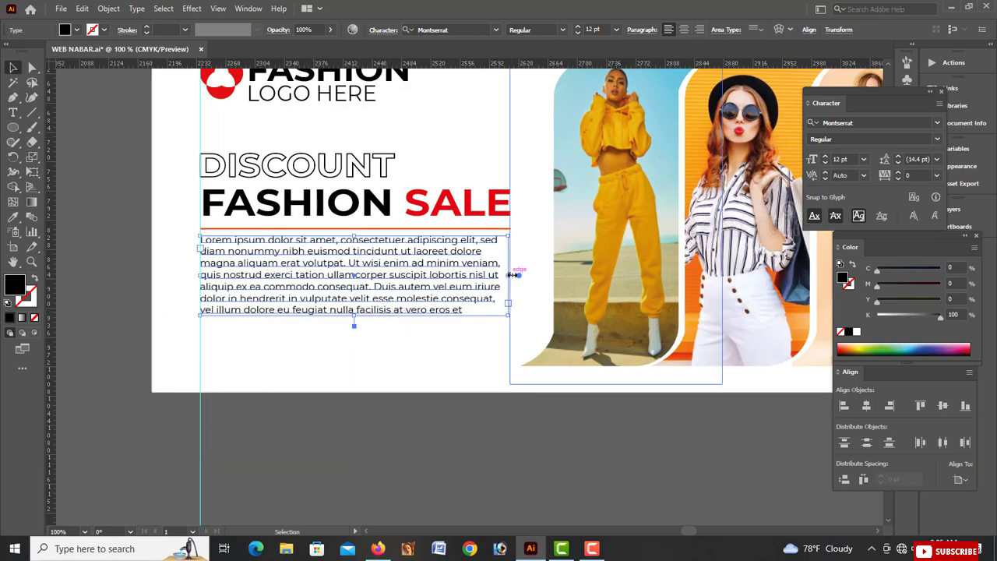
{"action": "left_click_drag", "start_coordinate": [507, 277], "coordinate": [536, 276]}
{"action": "left_click", "coordinate": [563, 30]}
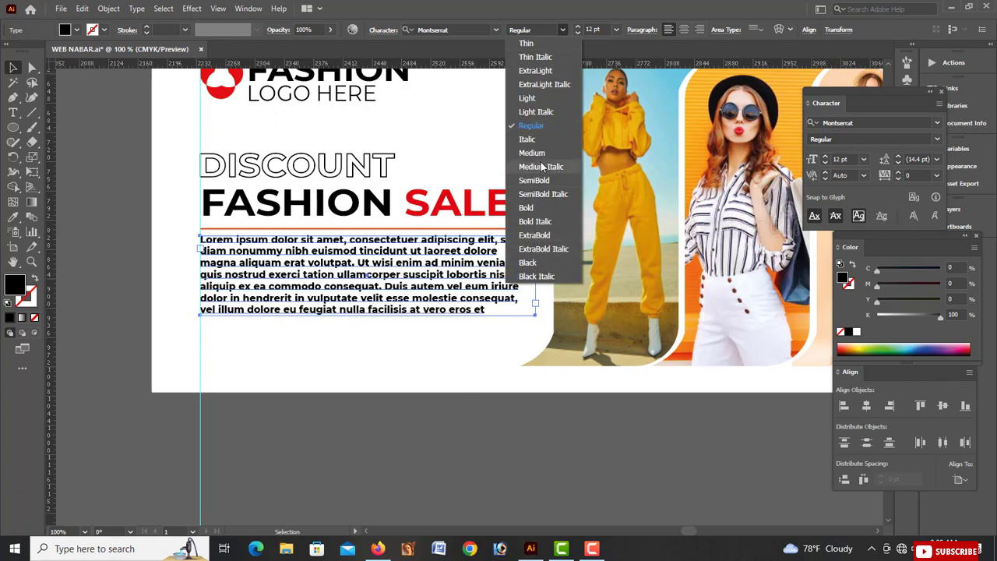
{"action": "left_click", "coordinate": [536, 124]}
Convert the paragraph text to outlines and squash it vertically to about 80.9 pt high.
{"action": "left_click", "coordinate": [162, 8]}
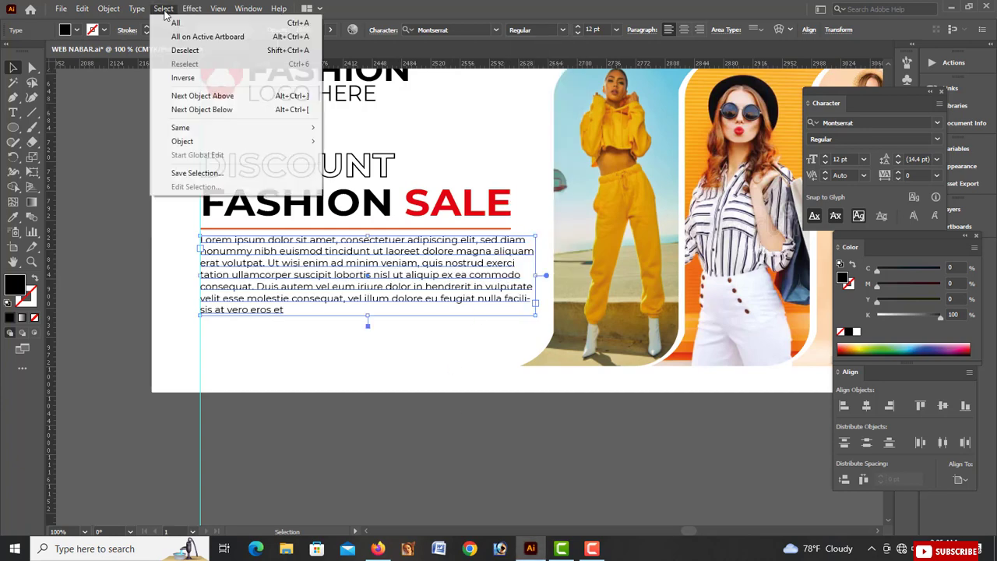
{"action": "left_click", "coordinate": [134, 9]}
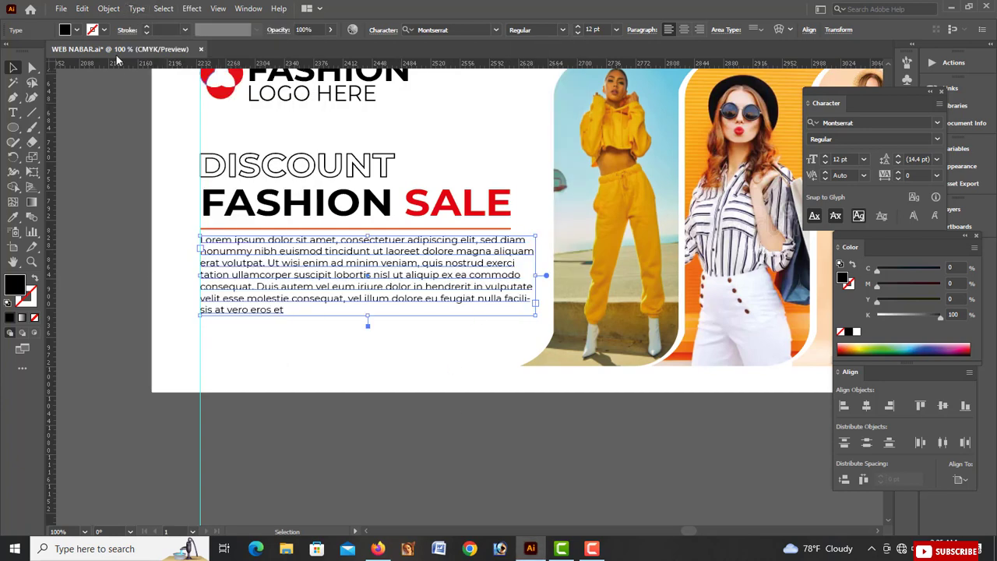
{"action": "left_click", "coordinate": [108, 8]}
{"action": "mouse_move", "coordinate": [138, 10]}
{"action": "left_click", "coordinate": [168, 229]}
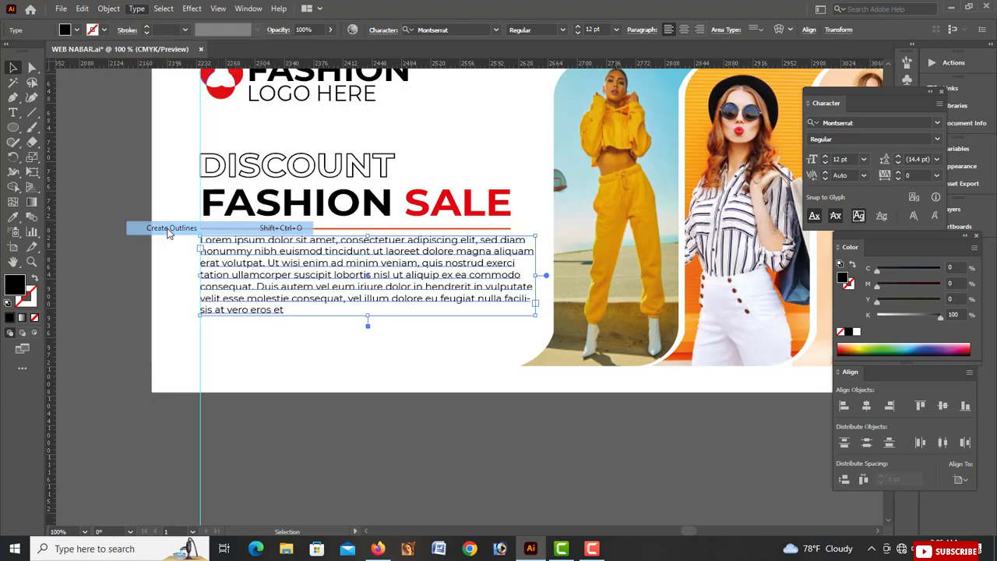
{"action": "left_click", "coordinate": [334, 397]}
{"action": "left_click", "coordinate": [333, 306]}
{"action": "left_click_drag", "start_coordinate": [361, 316], "coordinate": [367, 305]}
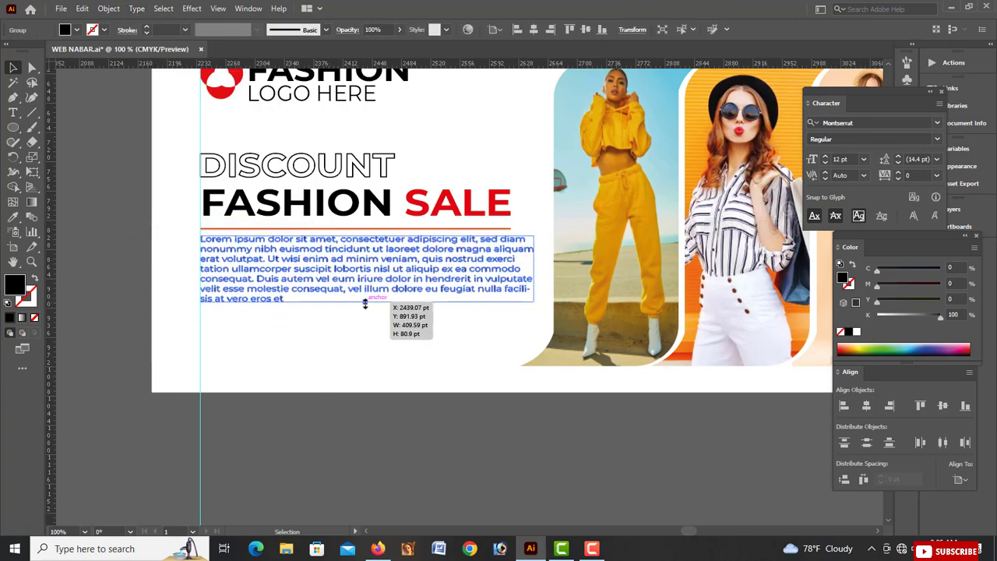
{"action": "left_click", "coordinate": [363, 421]}
{"action": "scroll", "coordinate": [288, 302], "scroll_direction": "up", "scroll_amount": 1}
{"action": "scroll", "coordinate": [289, 303], "scroll_direction": "right", "scroll_amount": 1}
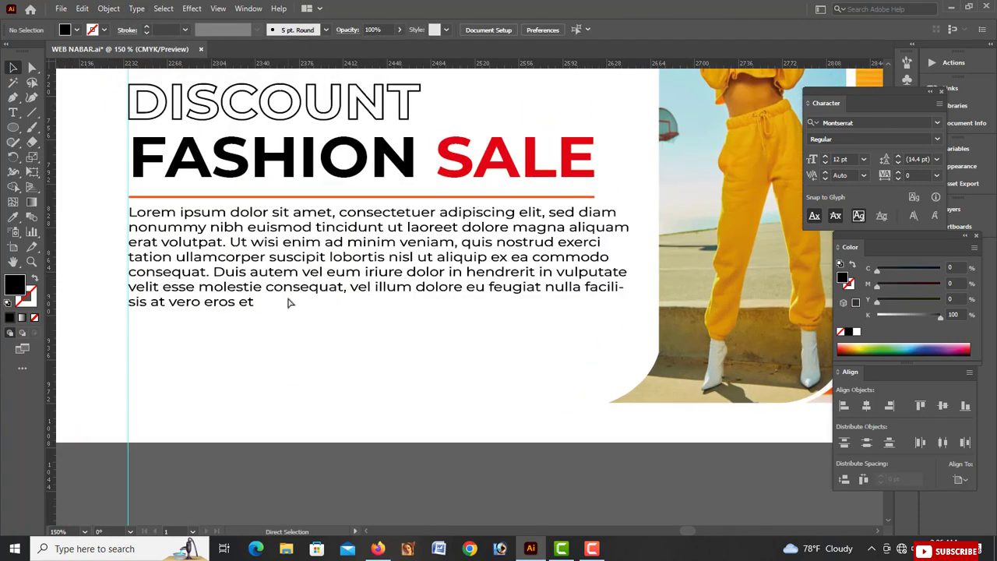
{"action": "scroll", "coordinate": [290, 303], "scroll_direction": "left", "scroll_amount": 3}
{"action": "right_click", "coordinate": [13, 128]}
{"action": "left_click", "coordinate": [64, 157]}
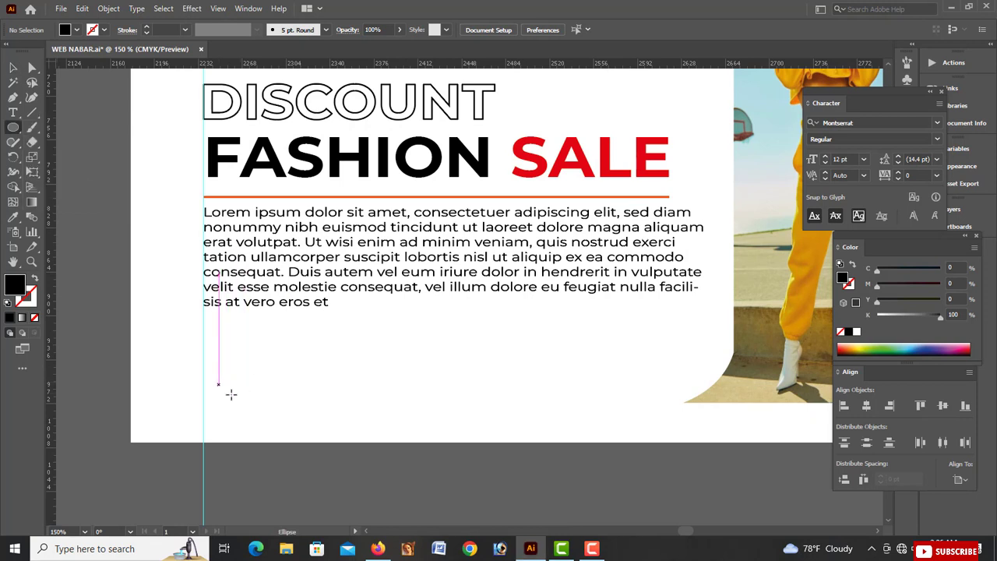
{"action": "left_click_drag", "start_coordinate": [218, 387], "coordinate": [335, 427]}
{"action": "key", "text": "ctrl+z"}
Draw a pill-shaped rounded rectangle below the paragraph and align it near the vertical guide for a button.
{"action": "right_click", "coordinate": [5, 131]}
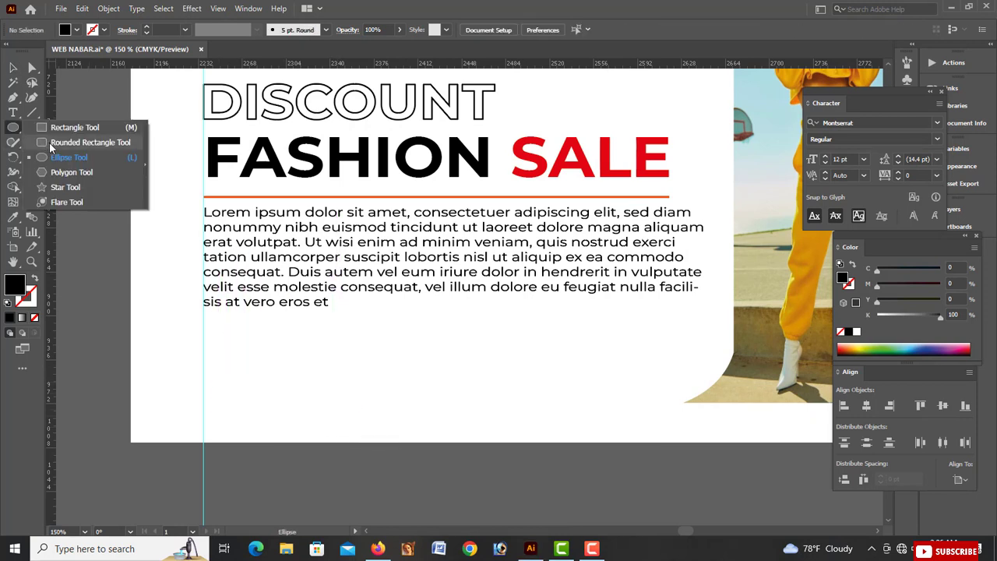
{"action": "left_click", "coordinate": [64, 142]}
{"action": "left_click_drag", "start_coordinate": [221, 381], "coordinate": [363, 420]}
{"action": "key", "text": "v"}
{"action": "left_click_drag", "start_coordinate": [273, 408], "coordinate": [259, 392]}
{"action": "left_click_drag", "start_coordinate": [353, 407], "coordinate": [359, 407]}
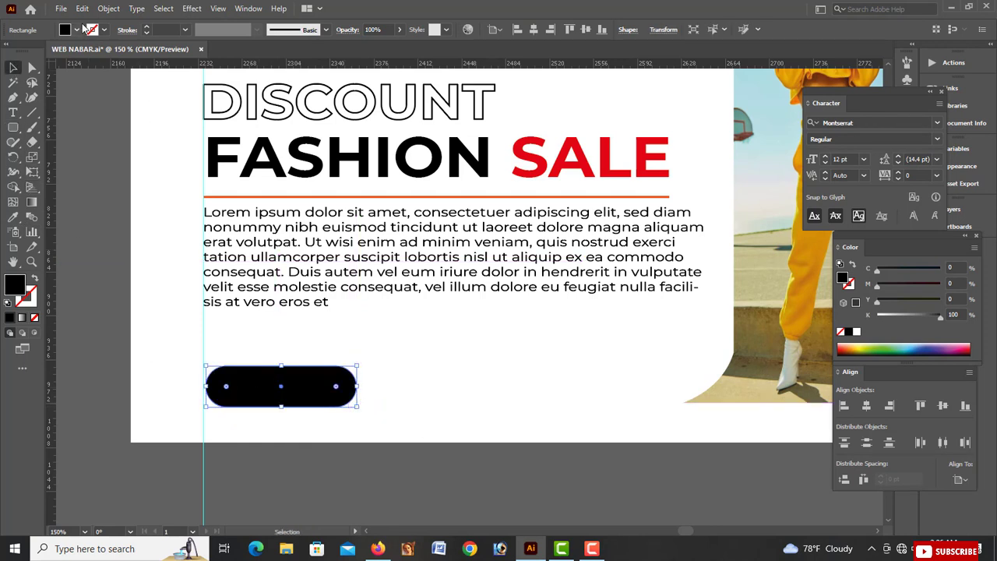
Try orange and red swatches on the rounded button and settle on a dark red fill.
{"action": "left_click", "coordinate": [76, 29]}
{"action": "left_click", "coordinate": [112, 52]}
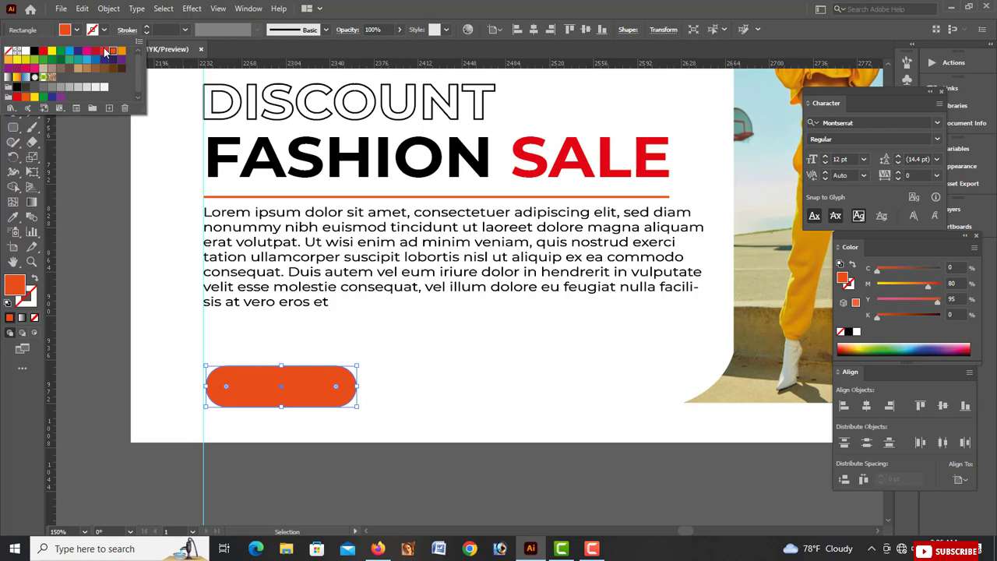
{"action": "left_click", "coordinate": [103, 52]}
{"action": "left_click", "coordinate": [95, 51]}
{"action": "left_click", "coordinate": [121, 51]}
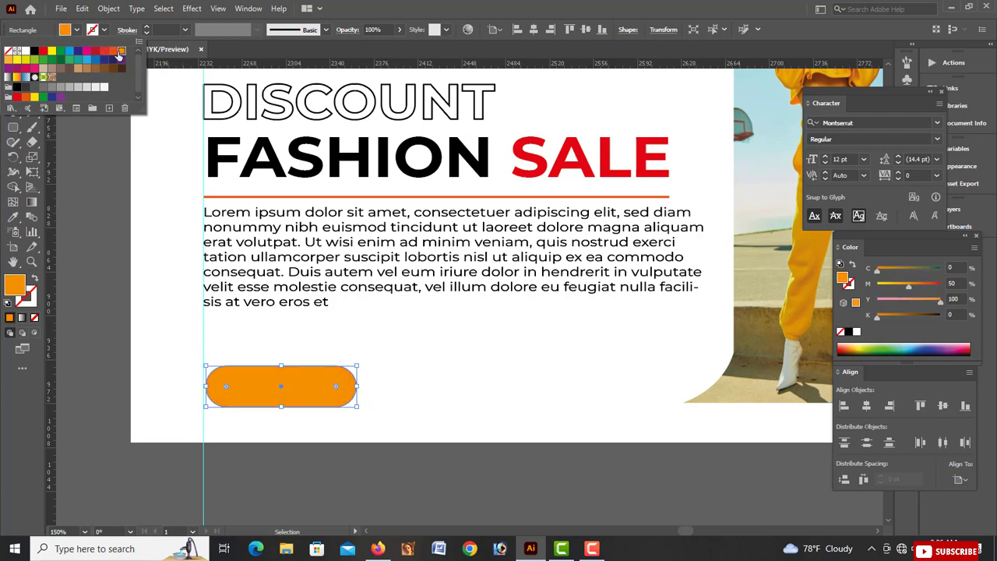
{"action": "left_click", "coordinate": [95, 50]}
{"action": "left_click", "coordinate": [301, 489]}
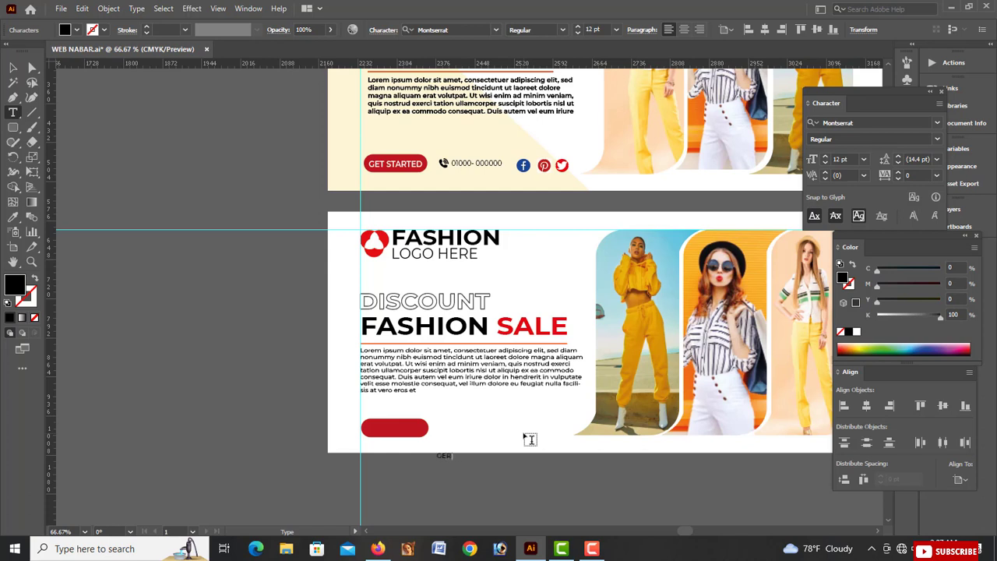
Add the text GER STARTED below the banner, enlarge it to about 16.4 pt, and make it Bold.
{"action": "key", "text": "Escape"}
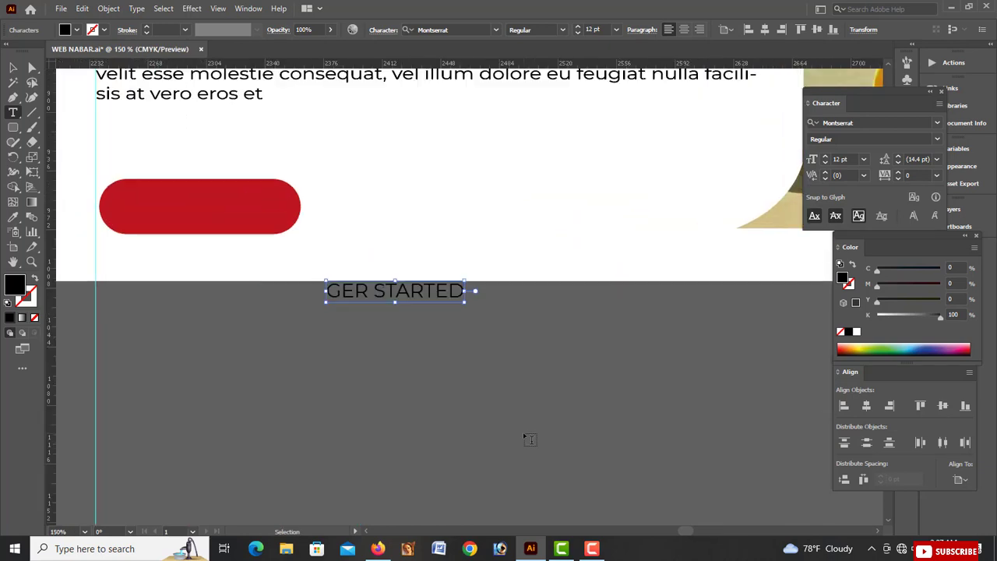
{"action": "left_click", "coordinate": [13, 68]}
{"action": "left_click_drag", "start_coordinate": [414, 293], "coordinate": [473, 402]}
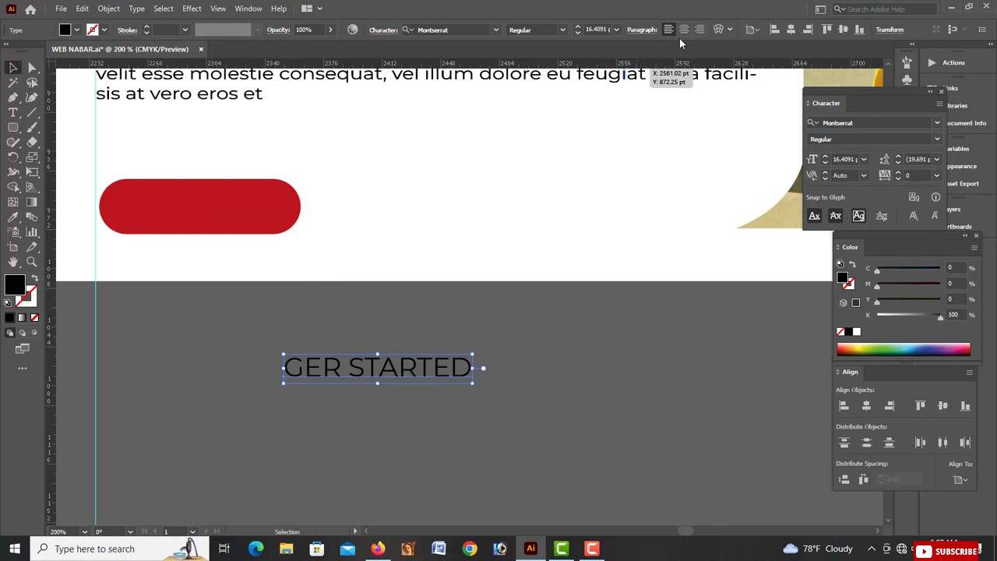
{"action": "left_click", "coordinate": [565, 29]}
{"action": "left_click", "coordinate": [527, 215]}
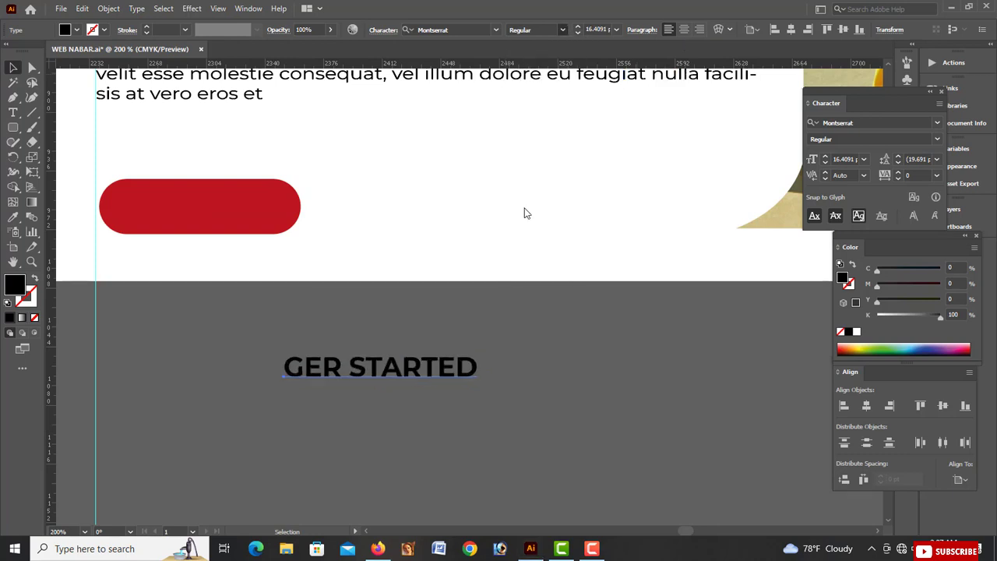
Colour the button text white and place it on the dark red button, sized to fit inside.
{"action": "left_click", "coordinate": [857, 333]}
{"action": "left_click", "coordinate": [595, 352]}
{"action": "scroll", "coordinate": [437, 390], "scroll_direction": "left", "scroll_amount": 2}
{"action": "left_click_drag", "start_coordinate": [445, 380], "coordinate": [263, 219]}
{"action": "left_click_drag", "start_coordinate": [359, 209], "coordinate": [352, 209]}
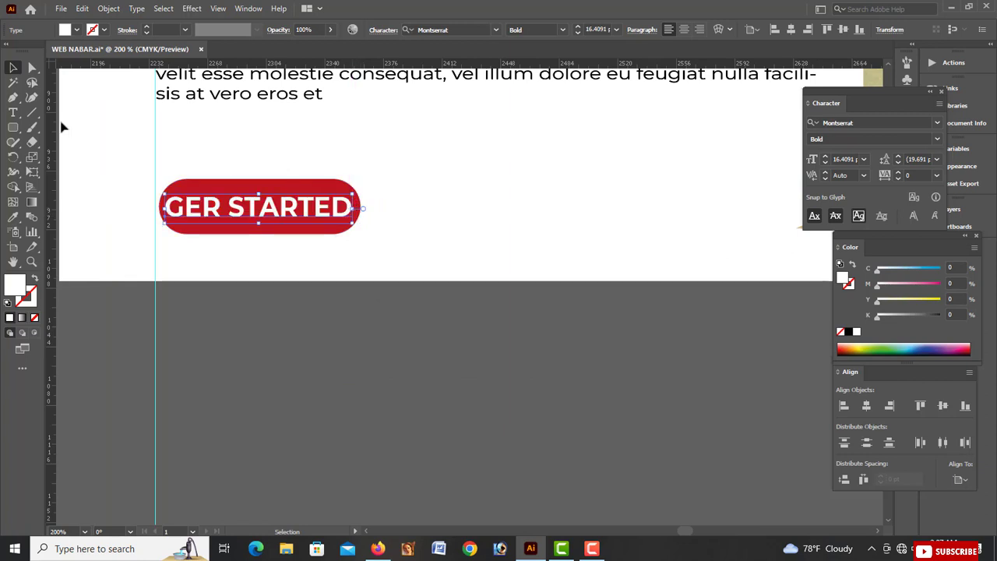
Correct the button text to read GET STARTED.
{"action": "key", "text": "t"}
{"action": "left_click_drag", "start_coordinate": [201, 211], "coordinate": [222, 211]}
{"action": "type", "text": "T"}
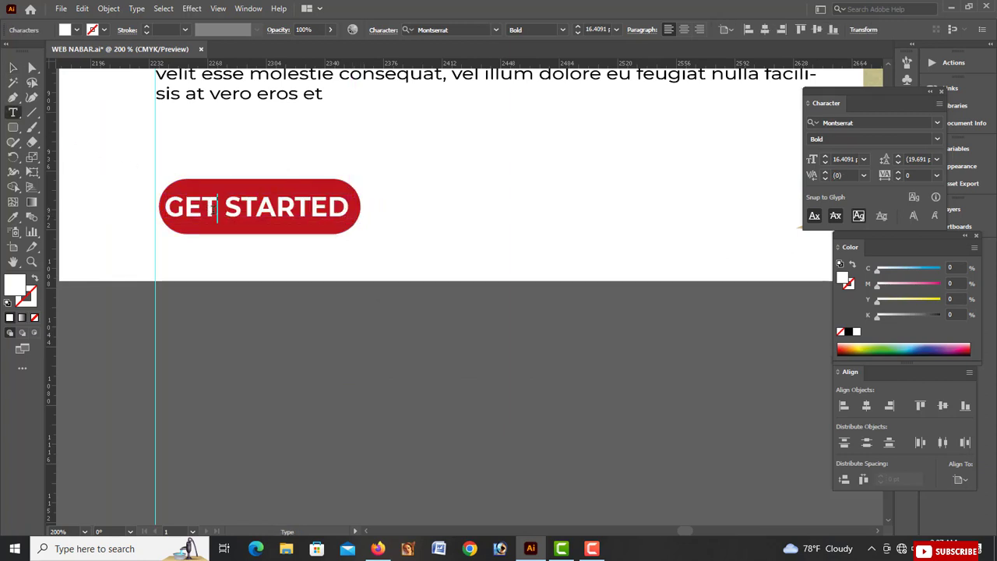
{"action": "left_click", "coordinate": [12, 68]}
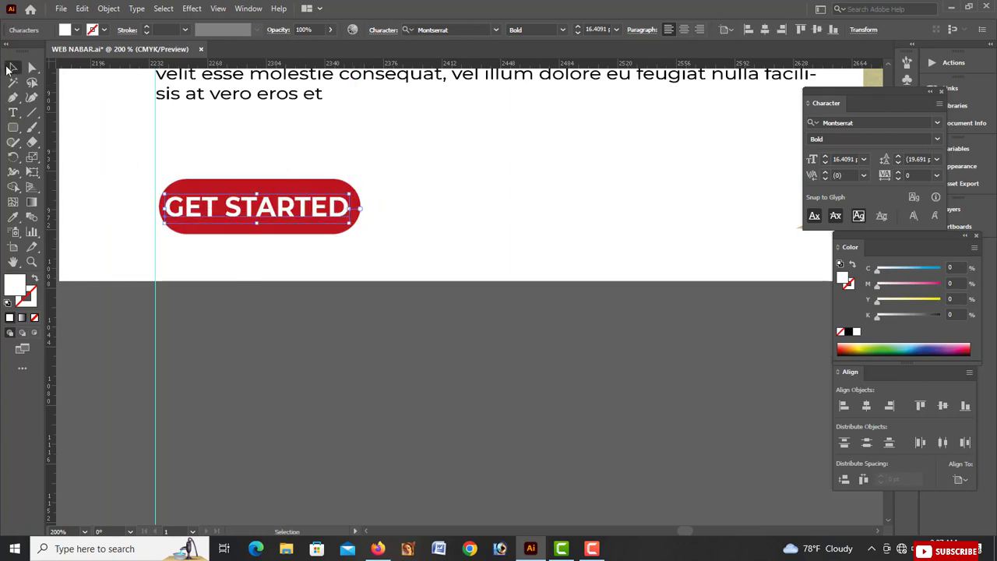
{"action": "left_click", "coordinate": [318, 393]}
{"action": "key", "text": "ctrl+minus"}
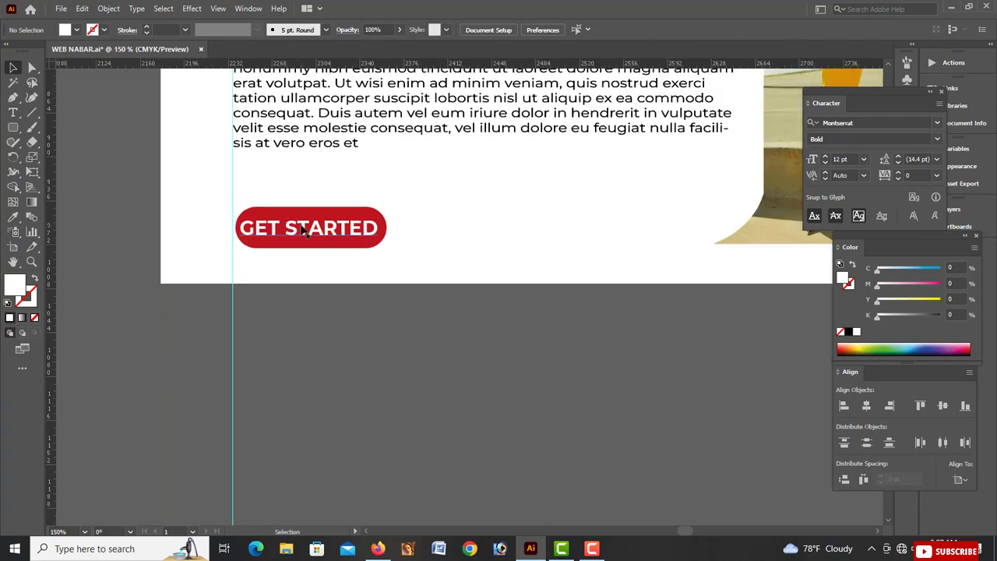
Enlarge the GET STARTED text to about 19.2 pt and narrow it slightly so it fits the button.
{"action": "left_click", "coordinate": [304, 228]}
{"action": "key", "text": "ctrl+plus"}
{"action": "key", "text": "ctrl+plus"}
{"action": "left_click_drag", "start_coordinate": [470, 275], "coordinate": [463, 265]}
{"action": "left_click_drag", "start_coordinate": [463, 314], "coordinate": [463, 316]}
{"action": "left_click_drag", "start_coordinate": [606, 290], "coordinate": [602, 289]}
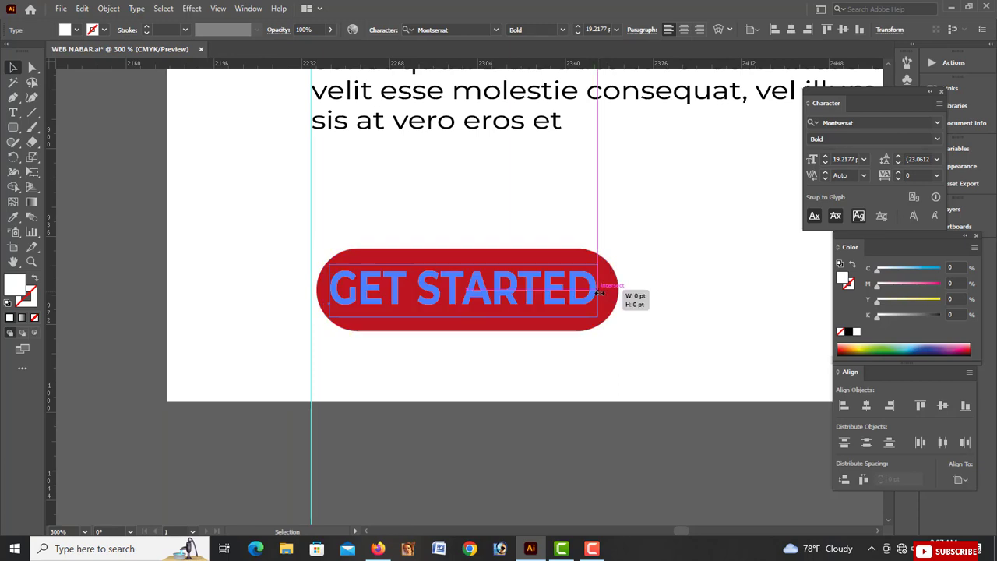
Centre the GET STARTED text and the red button on each other.
{"action": "left_click", "coordinate": [607, 296], "text": "shift"}
{"action": "left_click", "coordinate": [472, 29]}
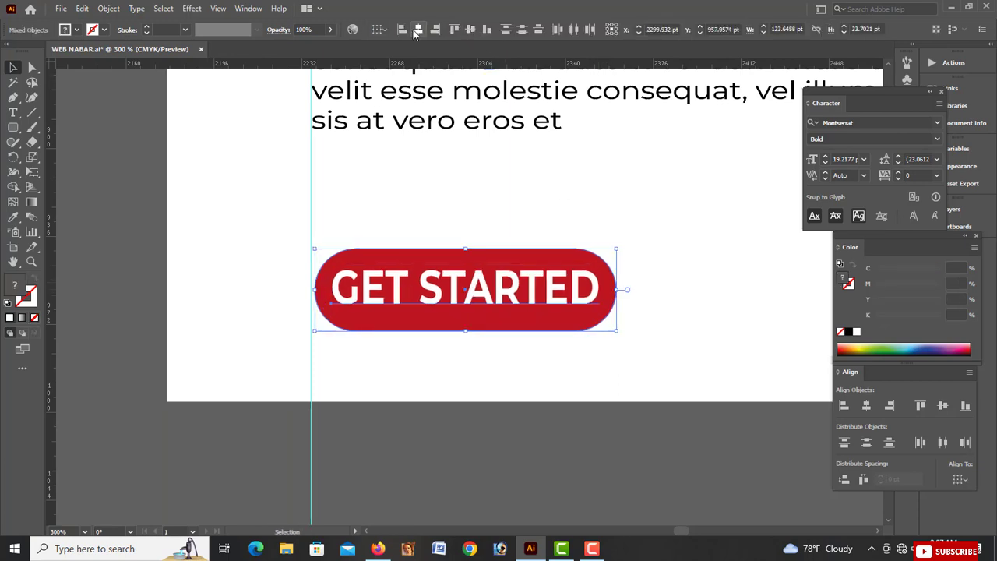
{"action": "left_click", "coordinate": [491, 444]}
{"action": "key", "text": "ctrl+minus"}
{"action": "key", "text": "ctrl+minus"}
{"action": "scroll", "coordinate": [469, 474], "scroll_direction": "right", "scroll_amount": 2}
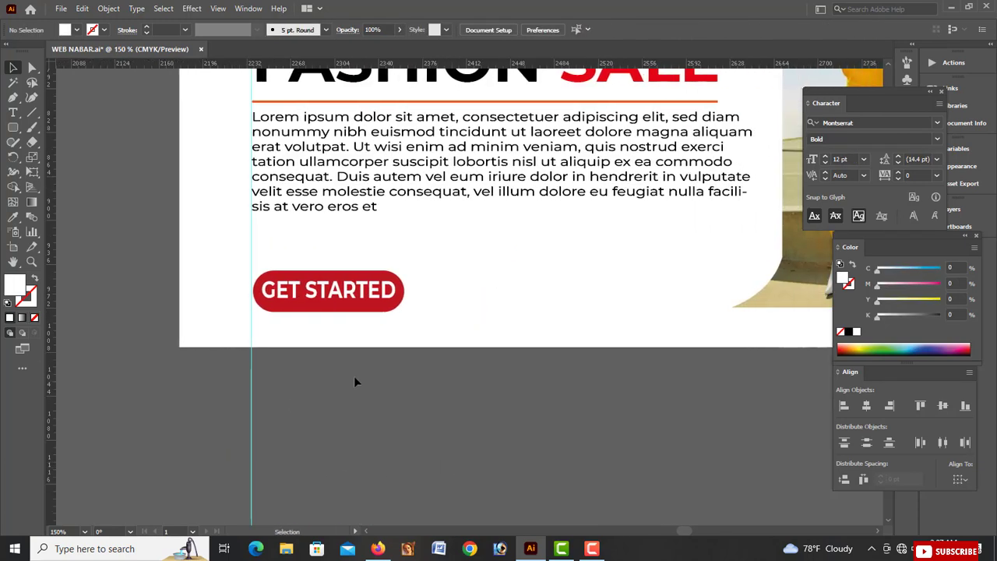
Copy the black ringing-phone icon from the Firefox image search, paste it into Illustrator, and move it below the banner.
{"action": "left_click", "coordinate": [377, 549]}
{"action": "right_click", "coordinate": [772, 265]}
{"action": "left_click", "coordinate": [787, 442]}
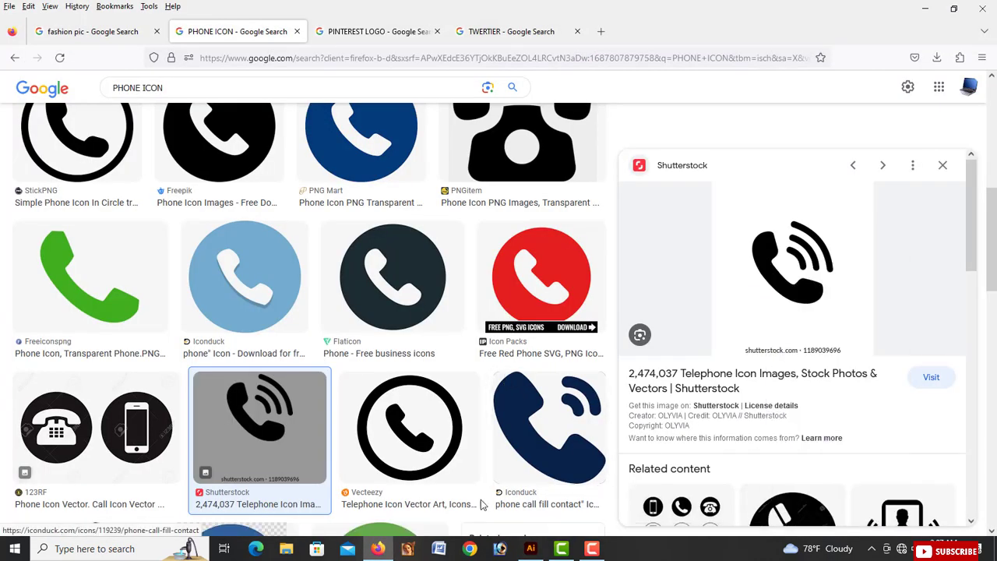
{"action": "left_click", "coordinate": [531, 548]}
{"action": "key", "text": "ctrl+v"}
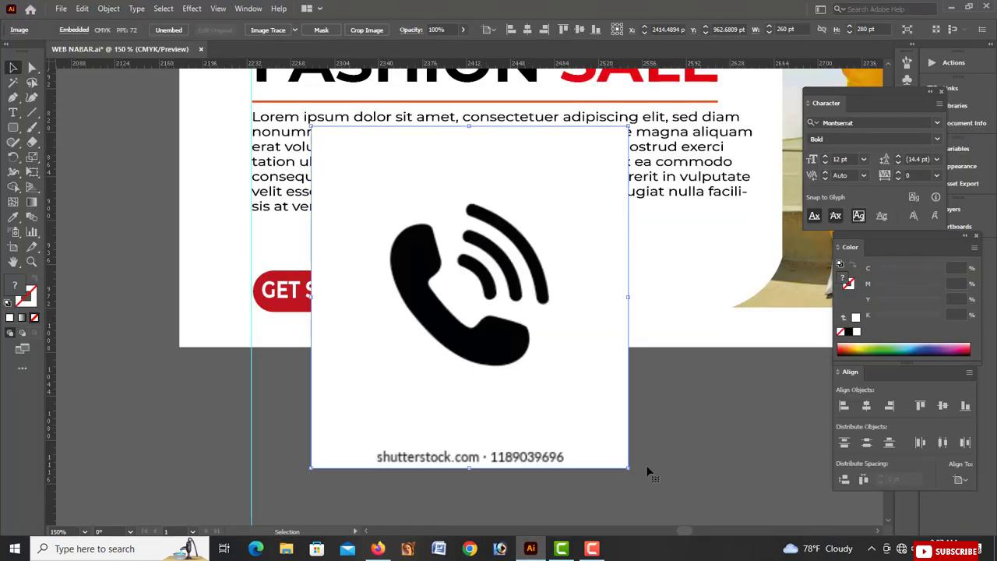
{"action": "scroll", "coordinate": [522, 272], "scroll_direction": "down", "scroll_amount": 3}
{"action": "left_click_drag", "start_coordinate": [522, 272], "coordinate": [536, 396]}
{"action": "scroll", "coordinate": [536, 389], "scroll_direction": "down", "scroll_amount": 3}
{"action": "left_click_drag", "start_coordinate": [533, 353], "coordinate": [538, 445]}
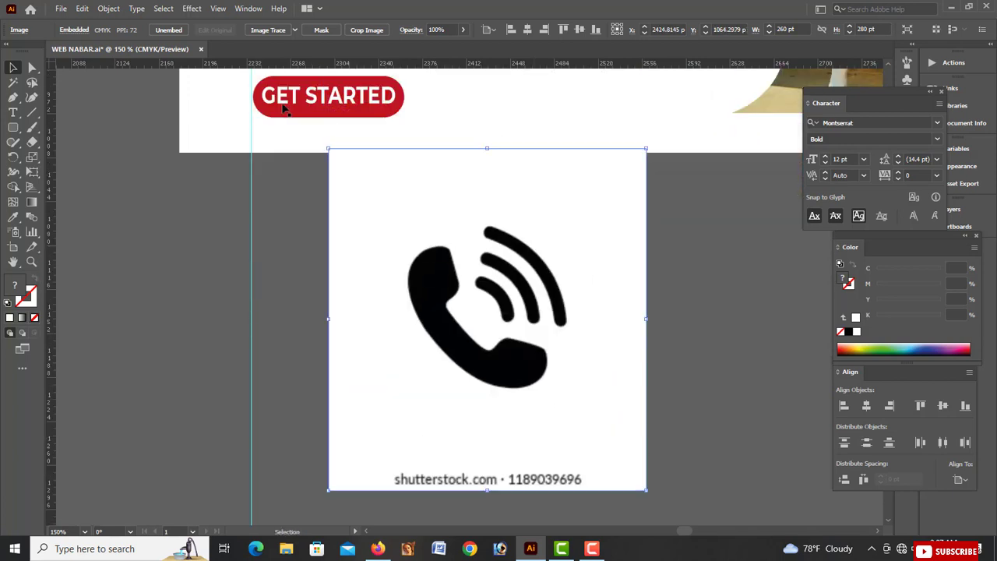
Trace the pasted phone image with an Image Trace preset and expand the result into vector shapes.
{"action": "left_click", "coordinate": [295, 29]}
{"action": "left_click", "coordinate": [335, 156]}
{"action": "left_click", "coordinate": [327, 31]}
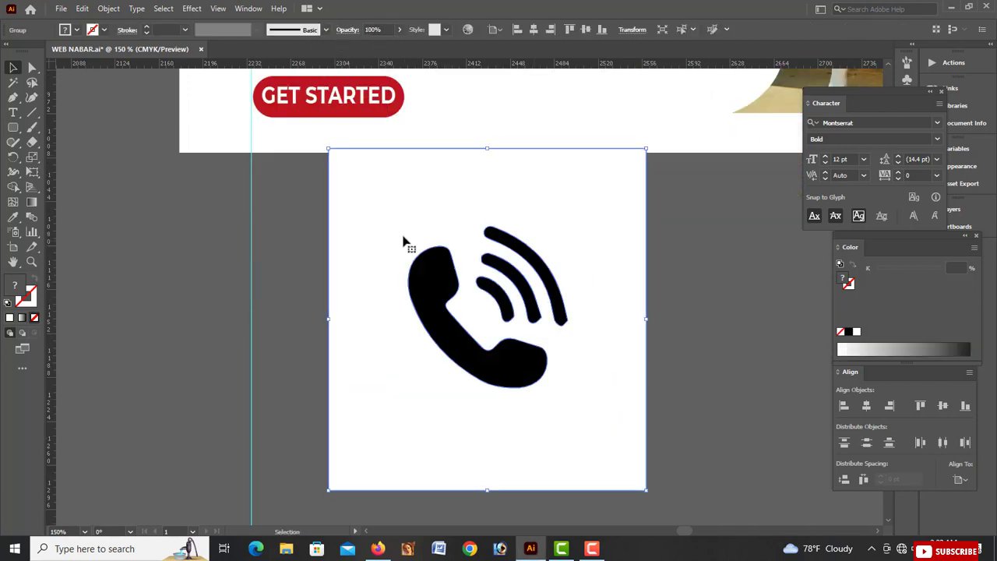
Ungroup the traced phone icon and delete its white background.
{"action": "right_click", "coordinate": [403, 238]}
{"action": "left_click", "coordinate": [436, 333]}
{"action": "left_click", "coordinate": [664, 286]}
{"action": "key", "text": "Delete"}
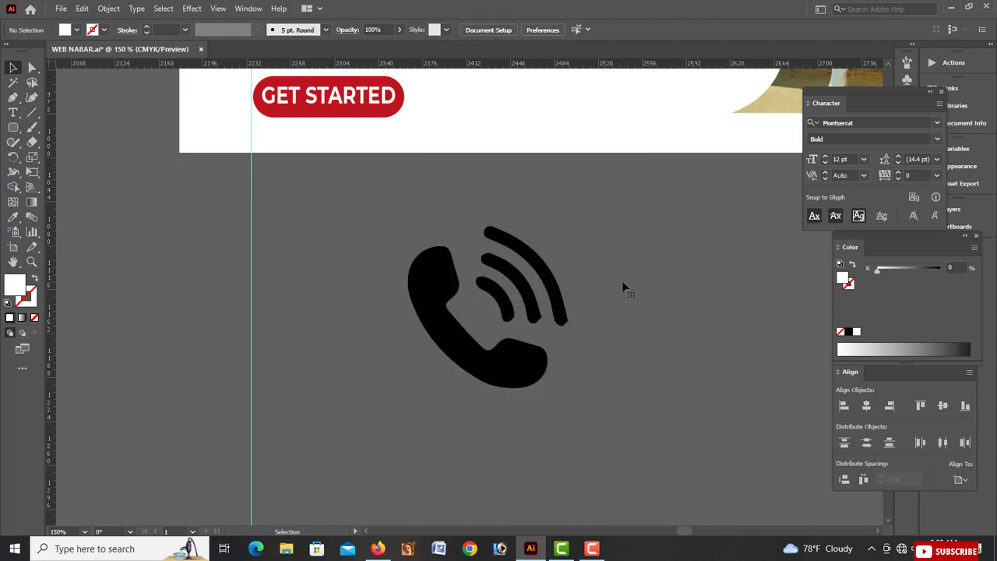
Group the phone icon's shapes, and copy the red round Pinterest logo from the PINTEREST LOGO search results in Firefox.
{"action": "right_click", "coordinate": [534, 315]}
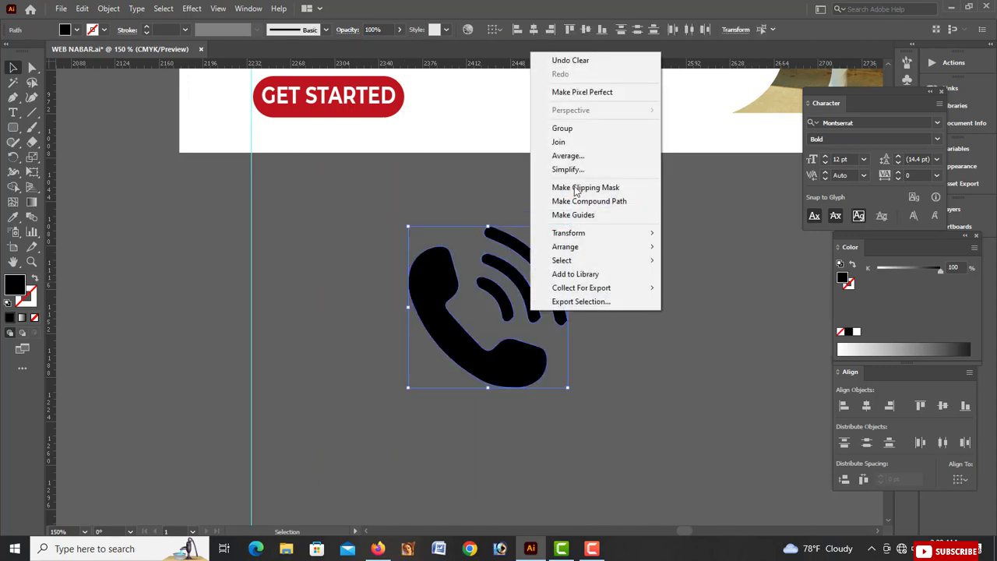
{"action": "left_click", "coordinate": [451, 468]}
{"action": "left_click", "coordinate": [378, 549]}
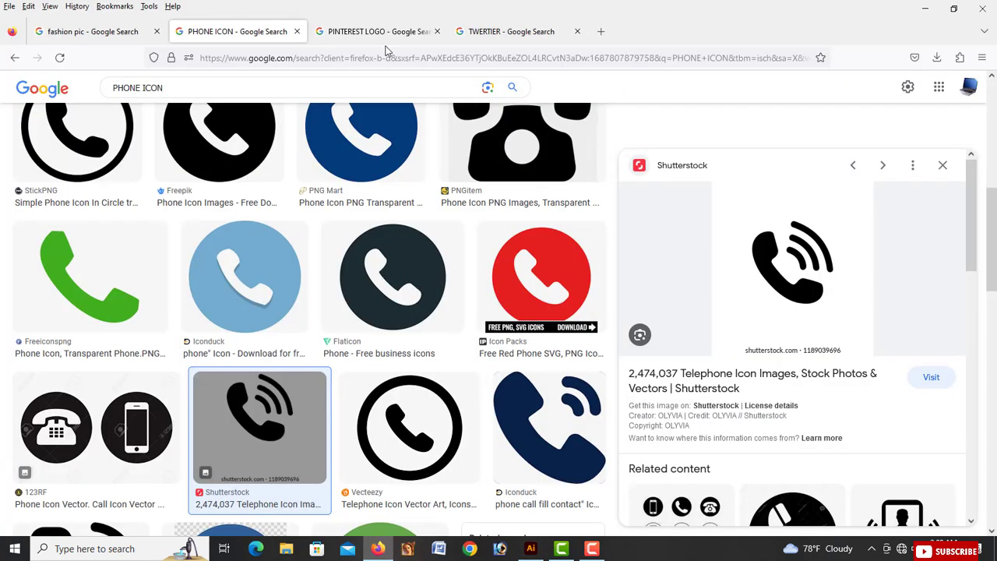
{"action": "left_click", "coordinate": [380, 31]}
{"action": "right_click", "coordinate": [739, 253]}
{"action": "left_click", "coordinate": [765, 433]}
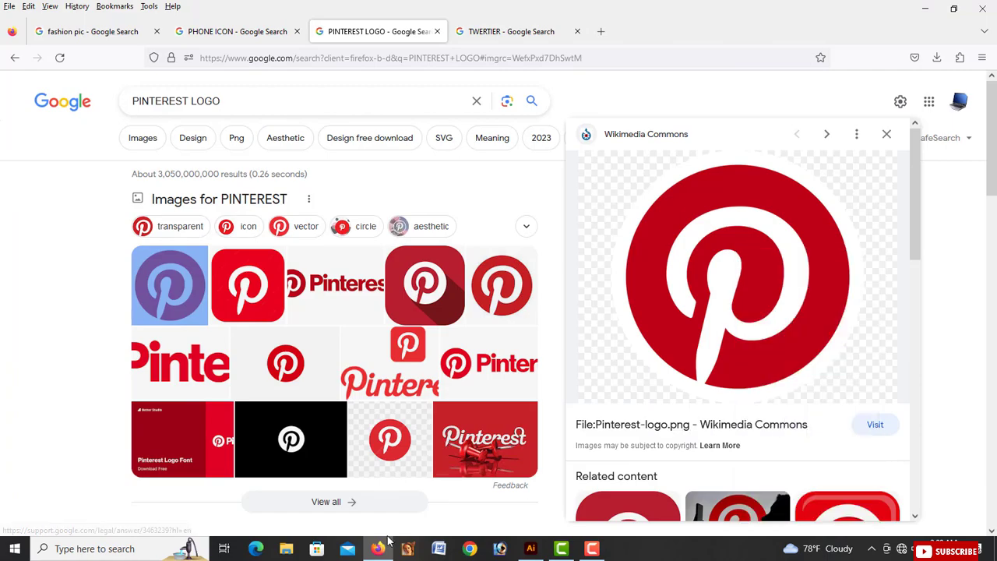
Paste the Pinterest logo into the Illustrator document and move it below the banner, beside the phone icon.
{"action": "left_click", "coordinate": [530, 549]}
{"action": "scroll", "coordinate": [436, 367], "scroll_direction": "down", "scroll_amount": 4}
{"action": "right_click", "coordinate": [440, 281]}
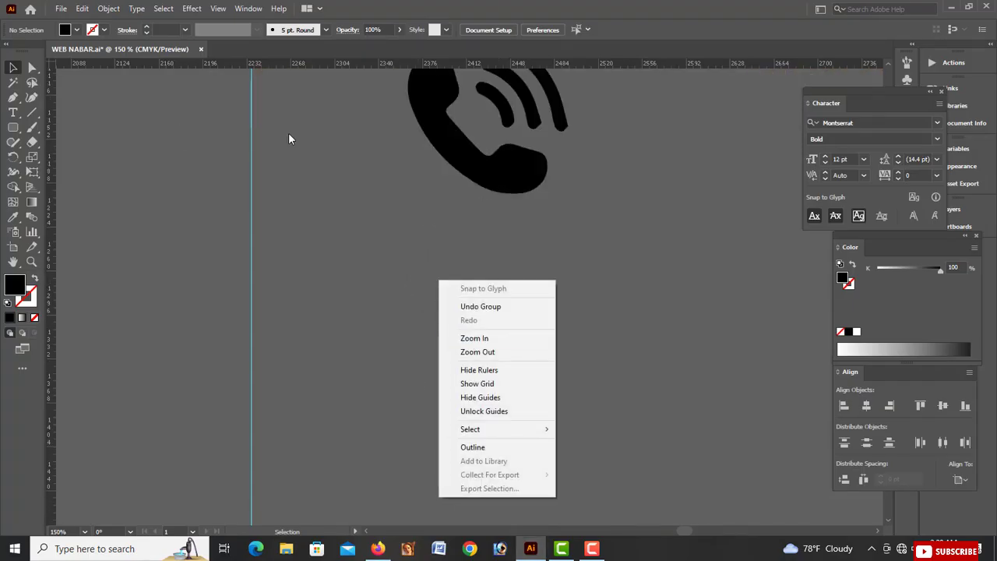
{"action": "left_click", "coordinate": [82, 8]}
{"action": "left_click", "coordinate": [94, 75]}
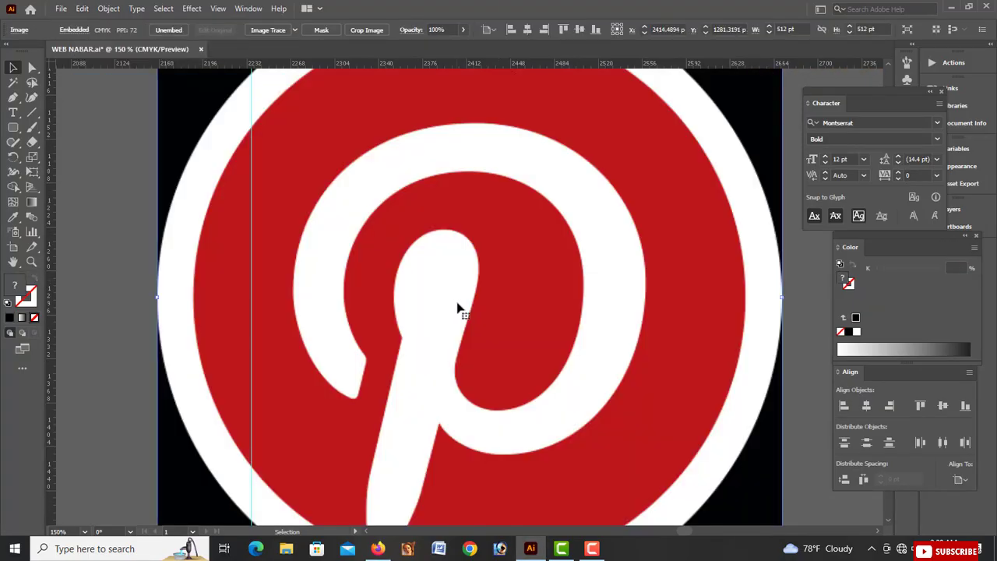
{"action": "key", "text": "ctrl+minus"}
{"action": "key", "text": "ctrl+minus"}
{"action": "left_click_drag", "start_coordinate": [523, 308], "coordinate": [597, 359]}
{"action": "scroll", "coordinate": [597, 366], "scroll_direction": "right", "scroll_amount": 3}
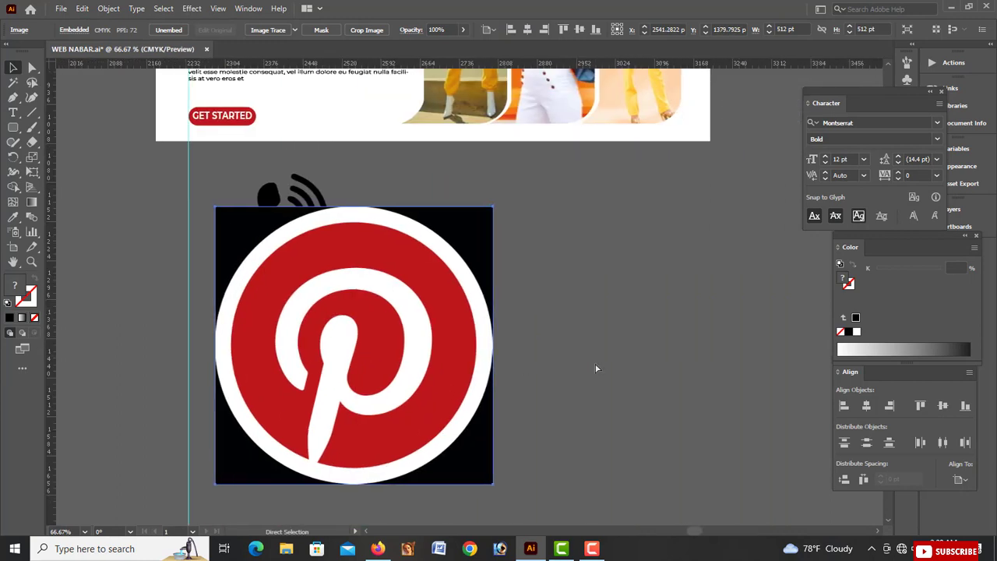
{"action": "left_click_drag", "start_coordinate": [473, 367], "coordinate": [655, 351]}
Trace the Pinterest image with the 3 Colors preset and expand the result into vector shapes.
{"action": "left_click", "coordinate": [294, 30]}
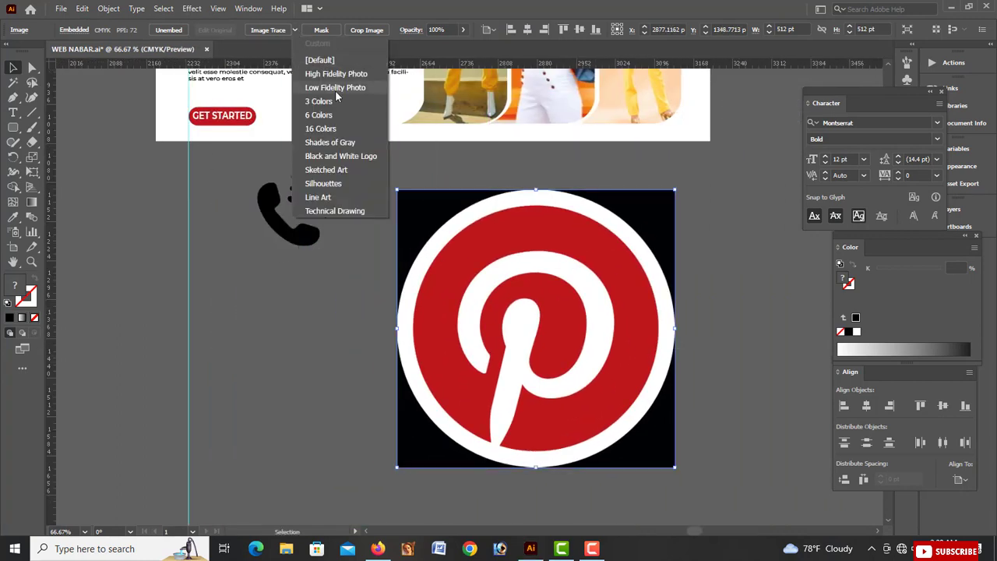
{"action": "left_click", "coordinate": [326, 109]}
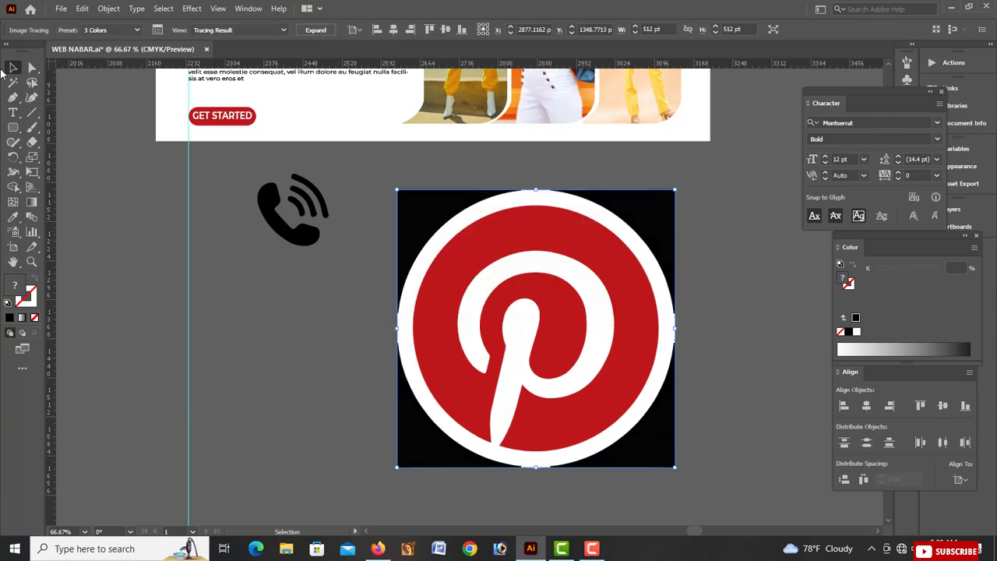
{"action": "left_click", "coordinate": [322, 31]}
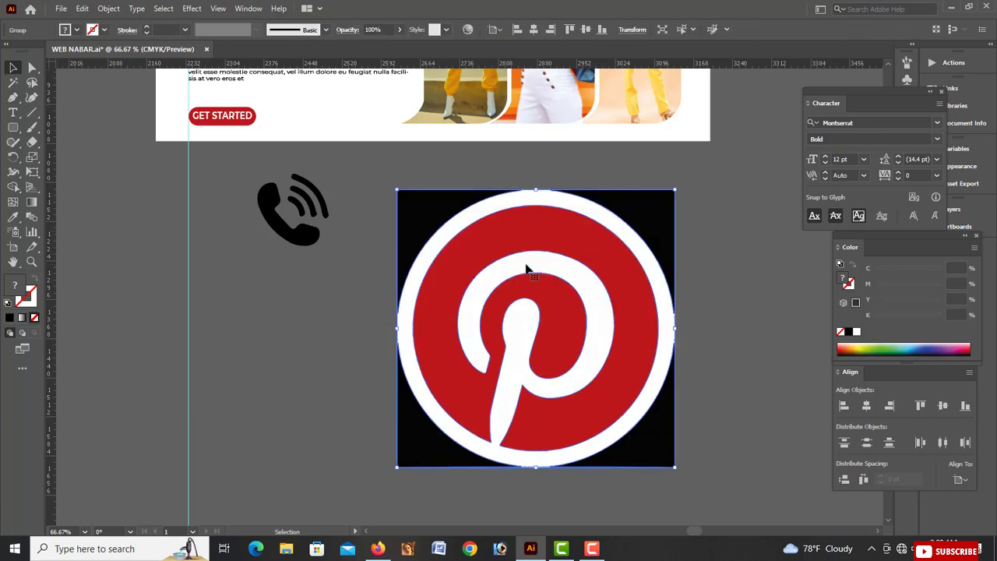
Ungroup the traced Pinterest logo and delete its black corner pieces and white areas, keeping the red shape.
{"action": "right_click", "coordinate": [525, 265]}
{"action": "left_click", "coordinate": [570, 366]}
{"action": "left_click", "coordinate": [735, 286]}
{"action": "left_click", "coordinate": [623, 312]}
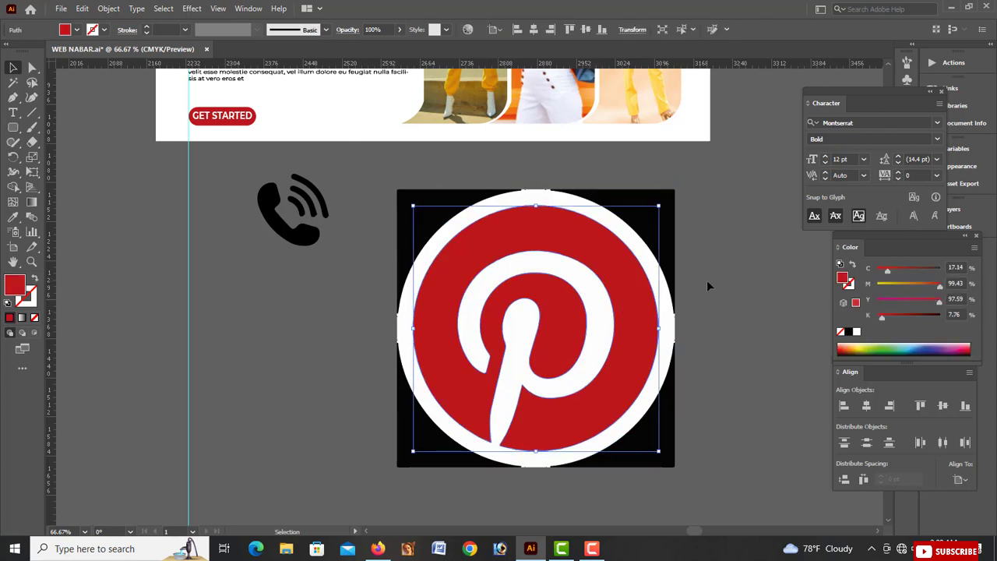
{"action": "left_click", "coordinate": [708, 279]}
{"action": "left_click", "coordinate": [647, 237]}
{"action": "key", "text": "Delete"}
{"action": "left_click", "coordinate": [412, 196]}
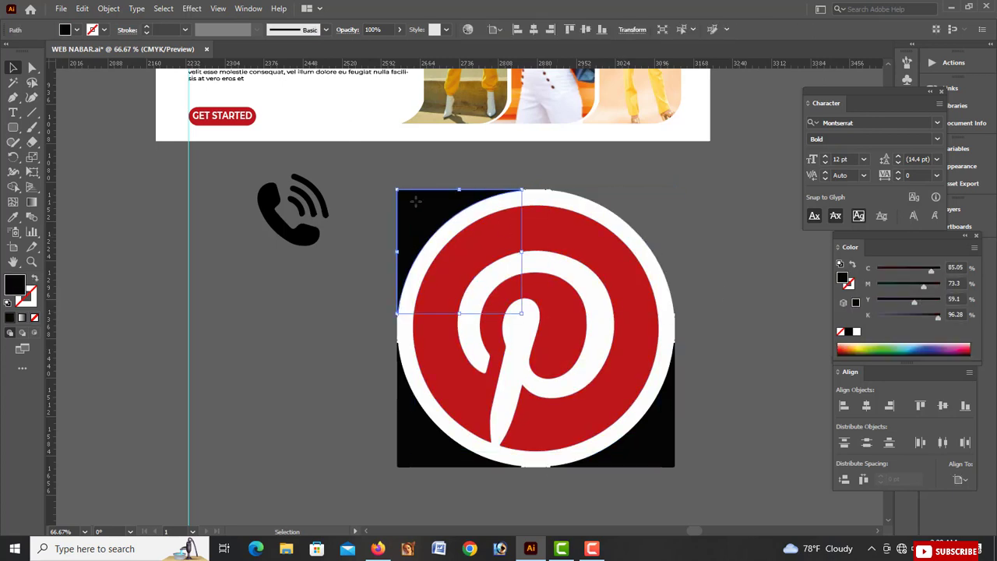
{"action": "key", "text": "Delete"}
{"action": "left_click", "coordinate": [663, 458]}
{"action": "key", "text": "Delete"}
{"action": "left_click", "coordinate": [435, 438]}
{"action": "key", "text": "Delete"}
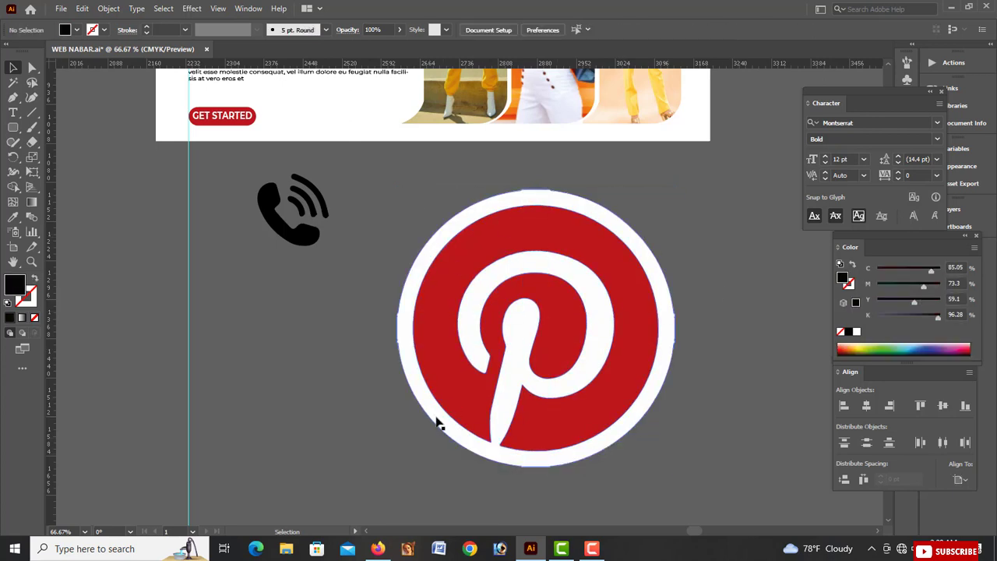
{"action": "left_click", "coordinate": [436, 417]}
{"action": "key", "text": "Delete"}
Scale the red Pinterest icon down to roughly the phone icon's size and place it next to the phone icon.
{"action": "left_click_drag", "start_coordinate": [412, 193], "coordinate": [641, 463]}
{"action": "right_click", "coordinate": [599, 390]}
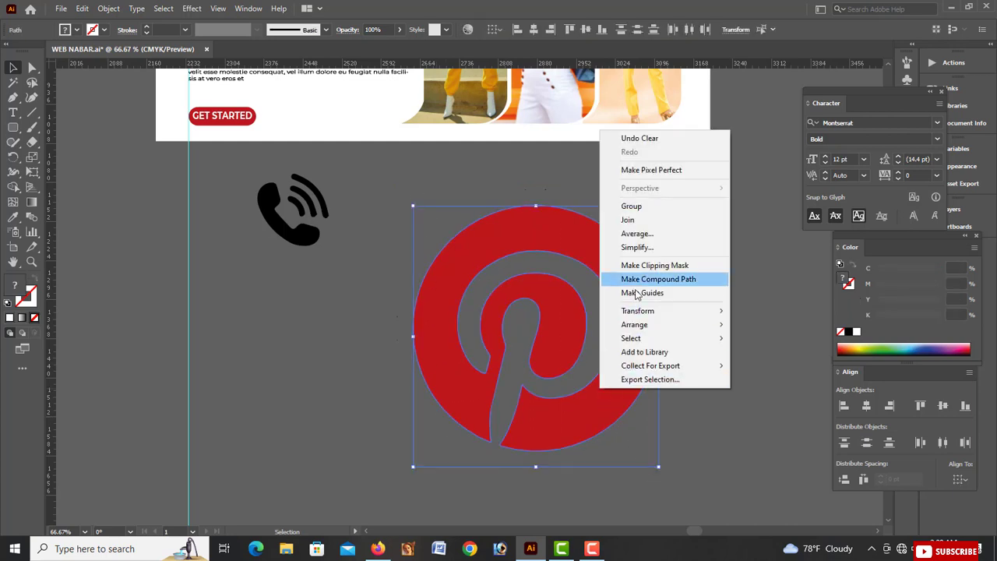
{"action": "left_click", "coordinate": [718, 408]}
{"action": "scroll", "coordinate": [627, 425], "scroll_direction": "up", "scroll_amount": 5}
{"action": "left_click", "coordinate": [626, 426]}
{"action": "left_click_drag", "start_coordinate": [660, 402], "coordinate": [588, 403]}
{"action": "left_click_drag", "start_coordinate": [546, 418], "coordinate": [402, 331]}
{"action": "left_click", "coordinate": [490, 402]}
Copy the blue Twitter bird image from the TWERTIER image search in Firefox.
{"action": "left_click", "coordinate": [377, 549]}
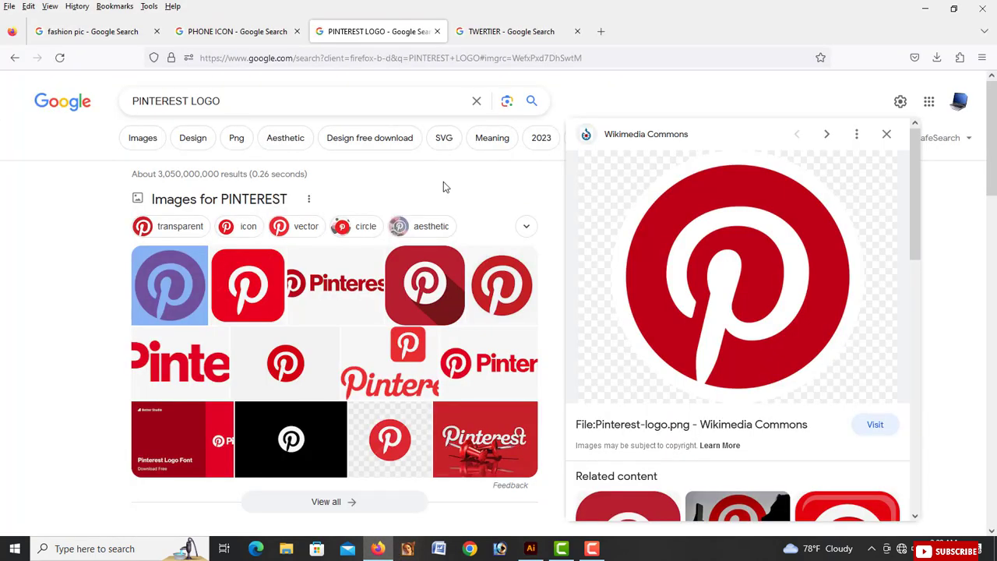
{"action": "left_click", "coordinate": [511, 31]}
{"action": "right_click", "coordinate": [667, 220]}
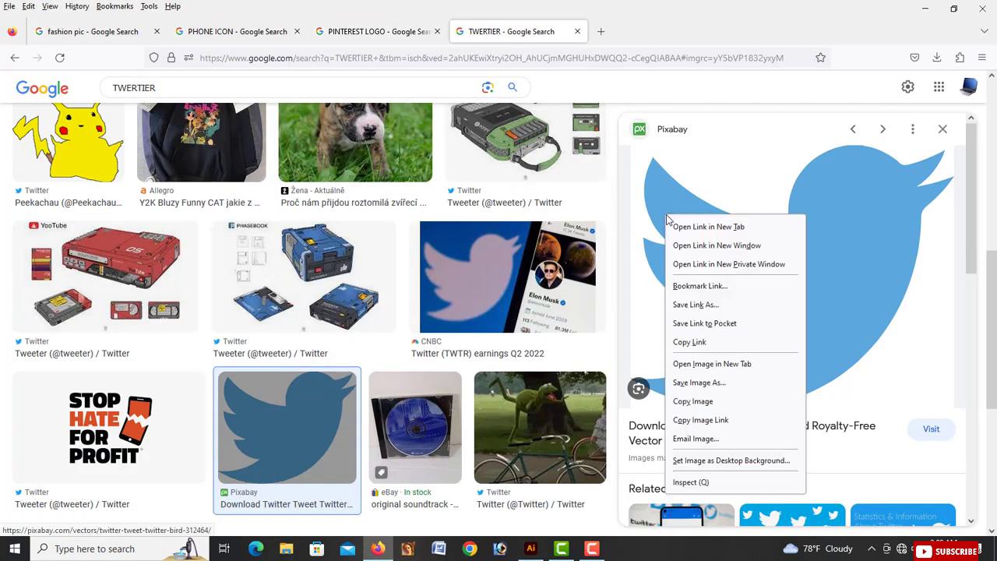
{"action": "left_click", "coordinate": [693, 401]}
Paste the Twitter bird into the Illustrator document and place it below the banner, beside the Pinterest icon.
{"action": "left_click", "coordinate": [531, 549]}
{"action": "scroll", "coordinate": [522, 306], "scroll_direction": "down", "scroll_amount": 1}
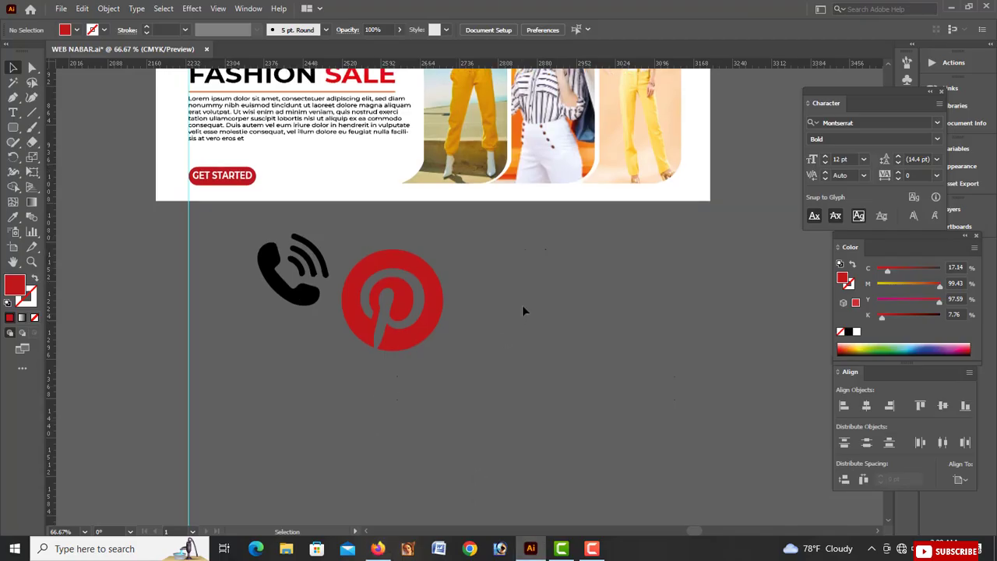
{"action": "right_click", "coordinate": [546, 278]}
{"action": "left_click", "coordinate": [81, 8]}
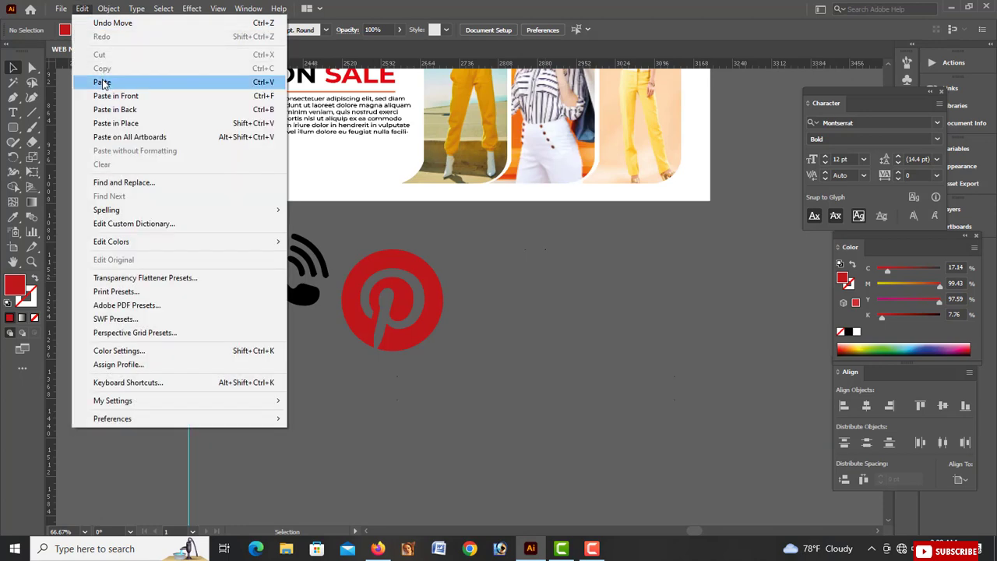
{"action": "left_click", "coordinate": [138, 80]}
{"action": "left_click_drag", "start_coordinate": [707, 490], "coordinate": [550, 356]}
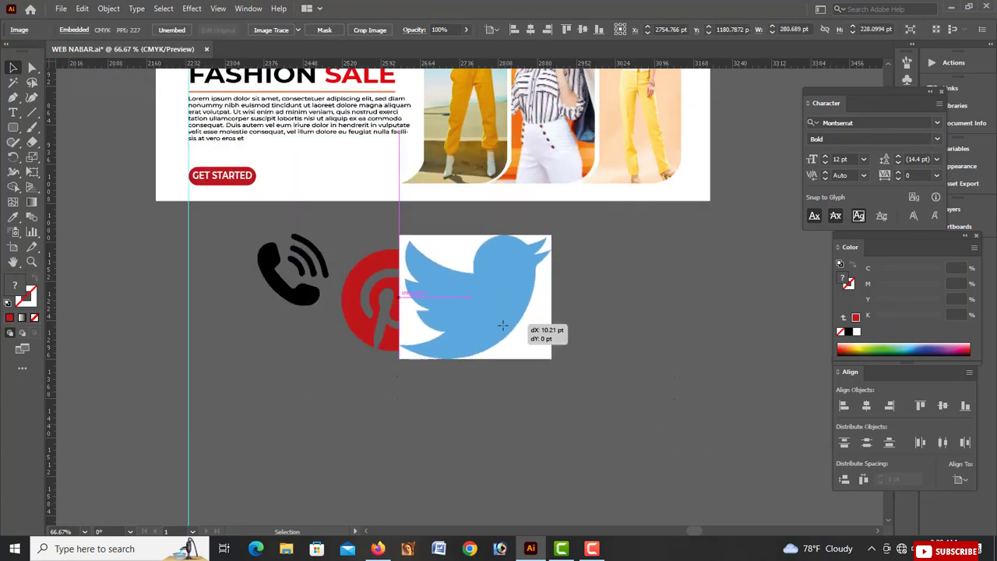
{"action": "left_click_drag", "start_coordinate": [499, 311], "coordinate": [625, 333]}
Trace the Twitter bird image with the 3 Colors preset and expand it into vector shapes.
{"action": "left_click", "coordinate": [298, 30]}
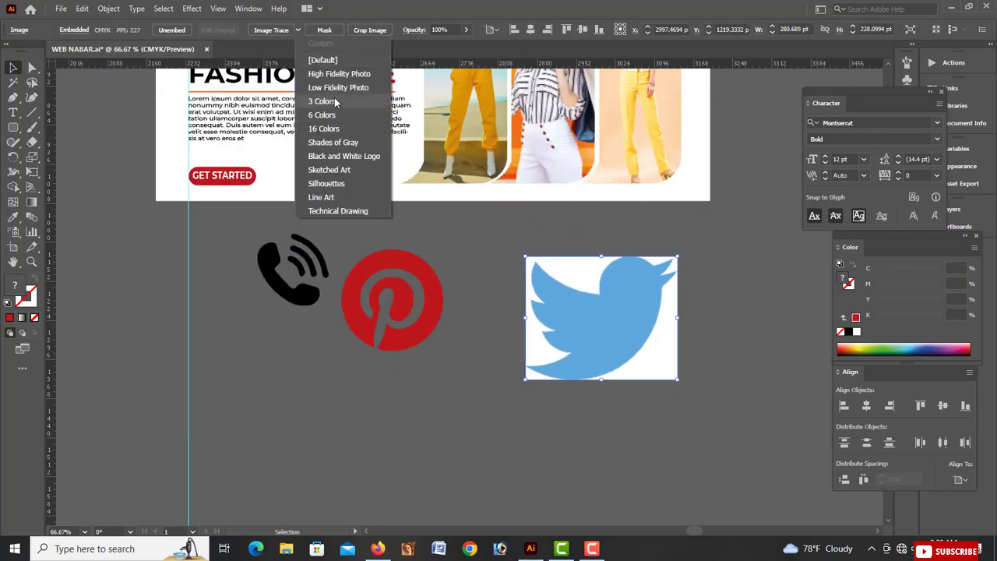
{"action": "left_click", "coordinate": [330, 102]}
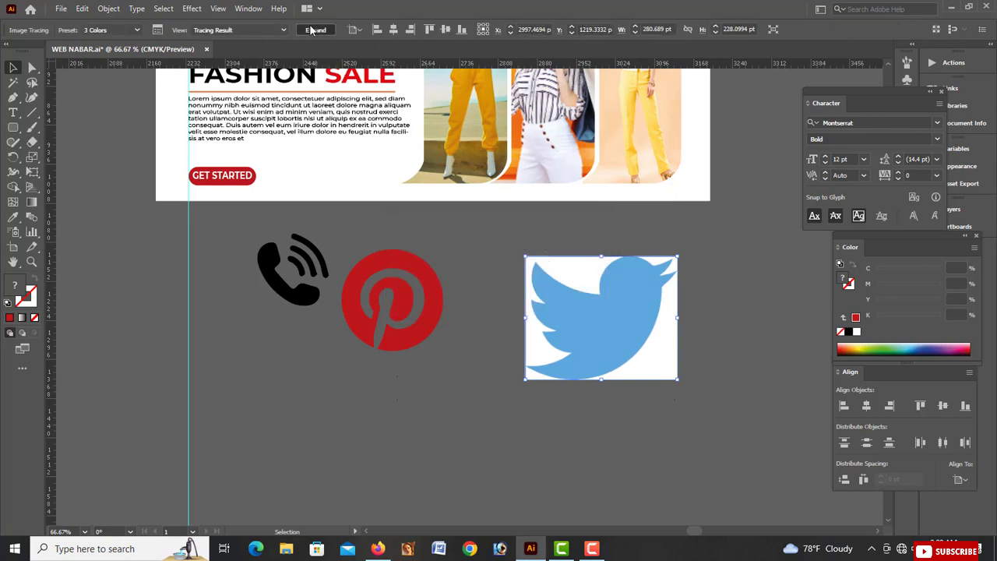
{"action": "left_click", "coordinate": [315, 30]}
Ungroup the traced Twitter bird and delete all the white background pieces around it.
{"action": "right_click", "coordinate": [583, 265]}
{"action": "left_click", "coordinate": [625, 369]}
{"action": "left_click", "coordinate": [710, 370]}
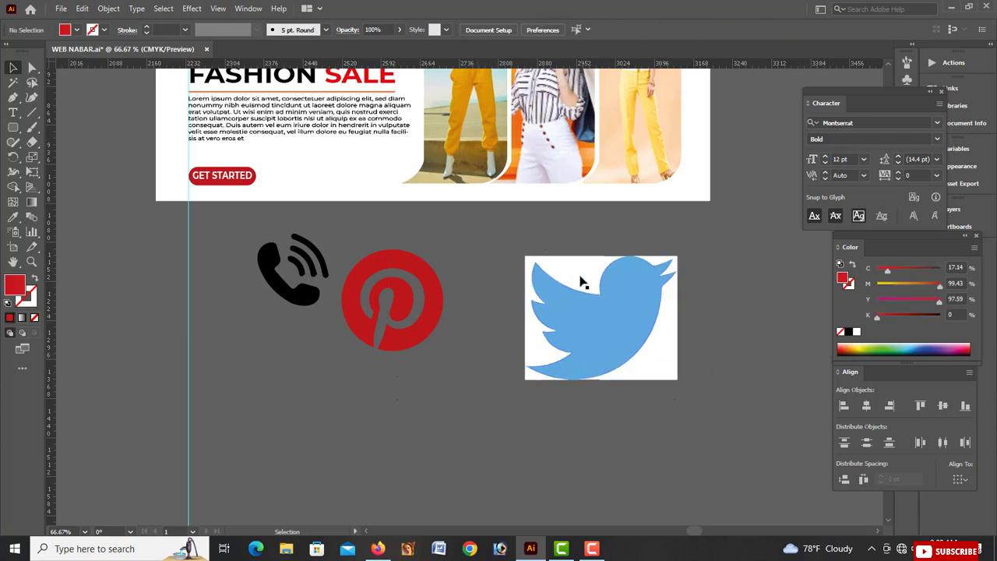
{"action": "left_click", "coordinate": [582, 267]}
{"action": "key", "text": "Delete"}
{"action": "left_click", "coordinate": [650, 343]}
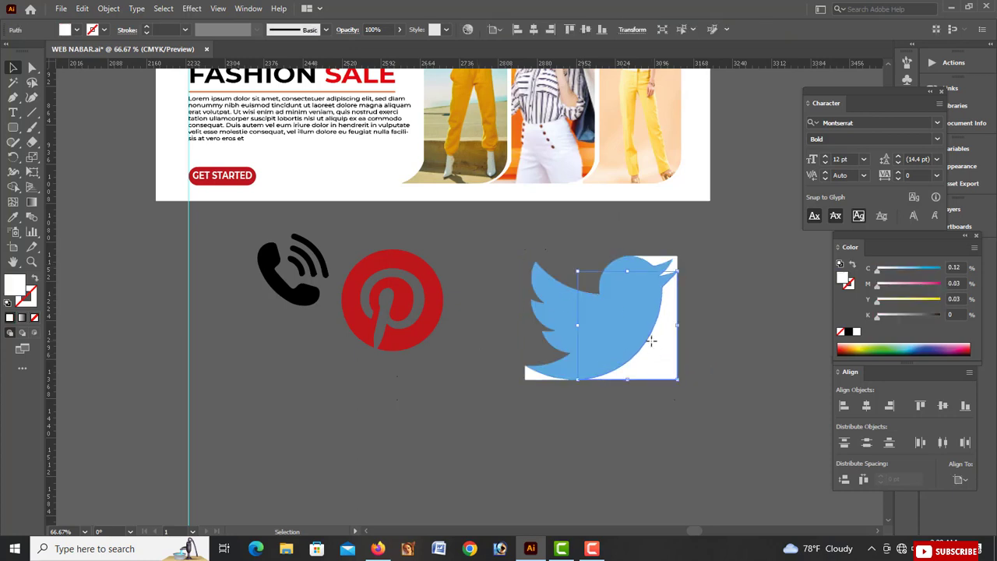
{"action": "key", "text": "Delete"}
{"action": "left_click", "coordinate": [544, 378]}
{"action": "key", "text": "Delete"}
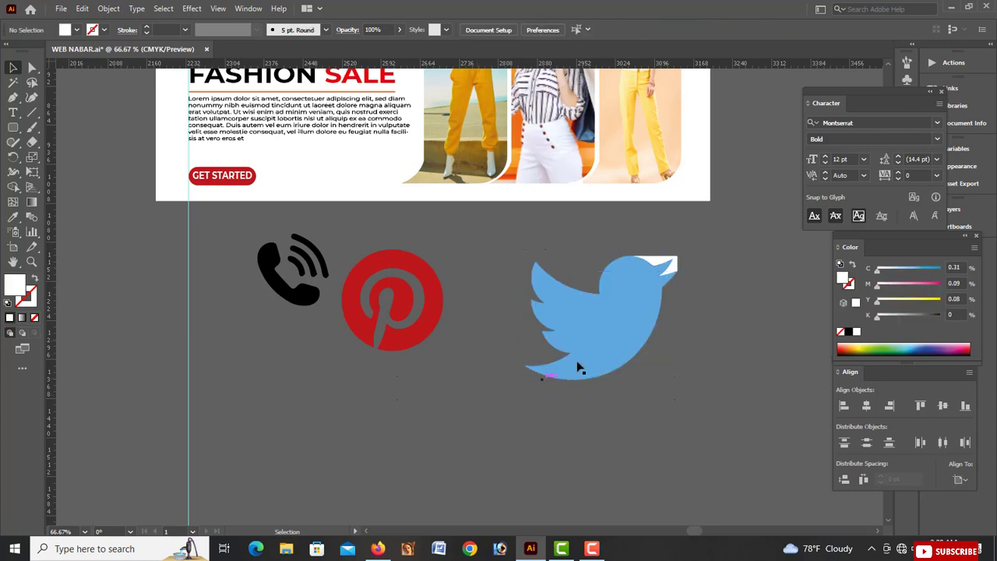
{"action": "left_click", "coordinate": [672, 265]}
{"action": "key", "text": "Delete"}
Draw a white circle about 366 pt in diameter, centred over the Twitter bird.
{"action": "scroll", "coordinate": [647, 280], "scroll_direction": "right", "scroll_amount": 2}
{"action": "scroll", "coordinate": [645, 290], "scroll_direction": "up", "scroll_amount": 1}
{"action": "scroll", "coordinate": [623, 290], "scroll_direction": "down", "scroll_amount": 1}
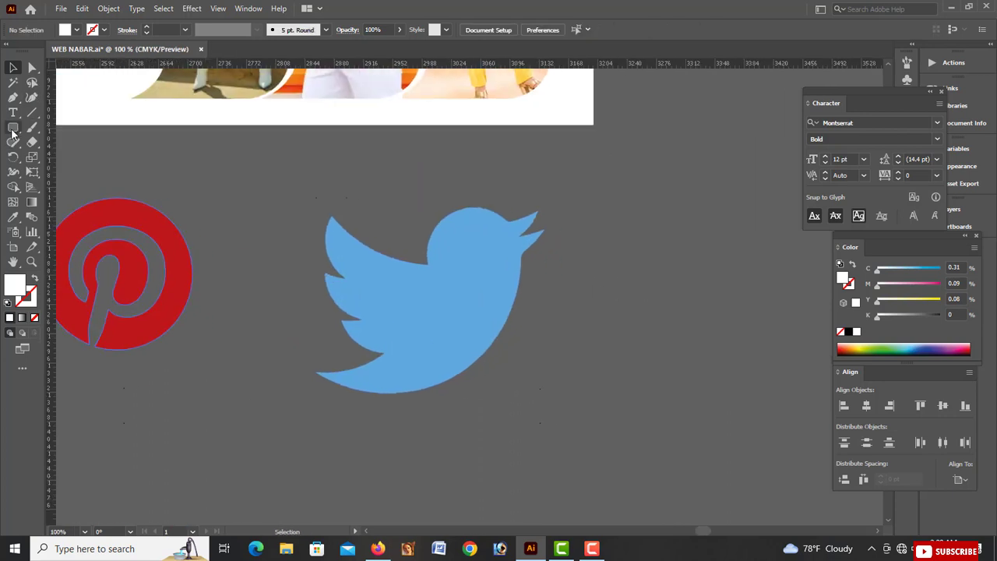
{"action": "left_click_drag", "start_coordinate": [12, 129], "coordinate": [69, 156]}
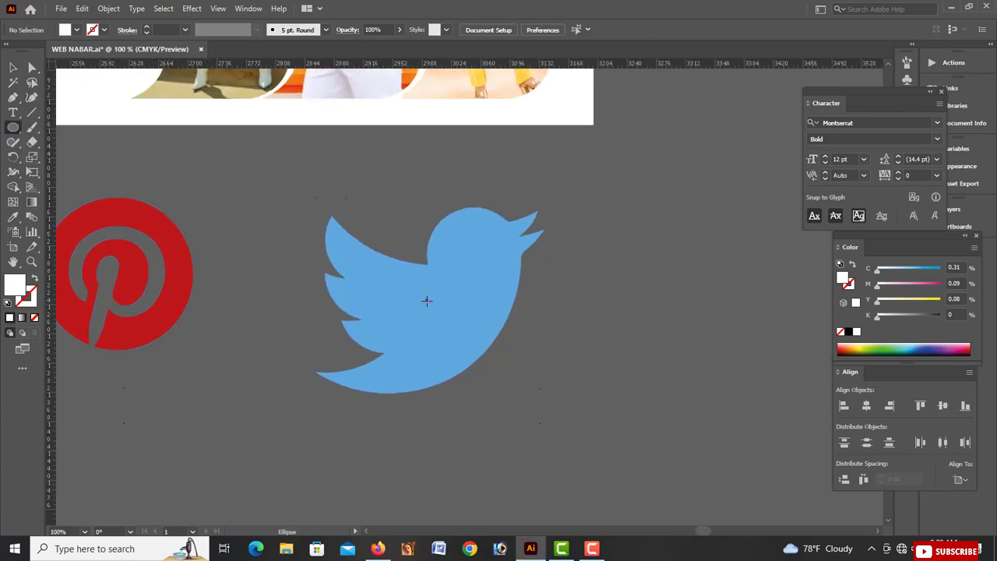
{"action": "left_click_drag", "start_coordinate": [430, 300], "coordinate": [579, 449]}
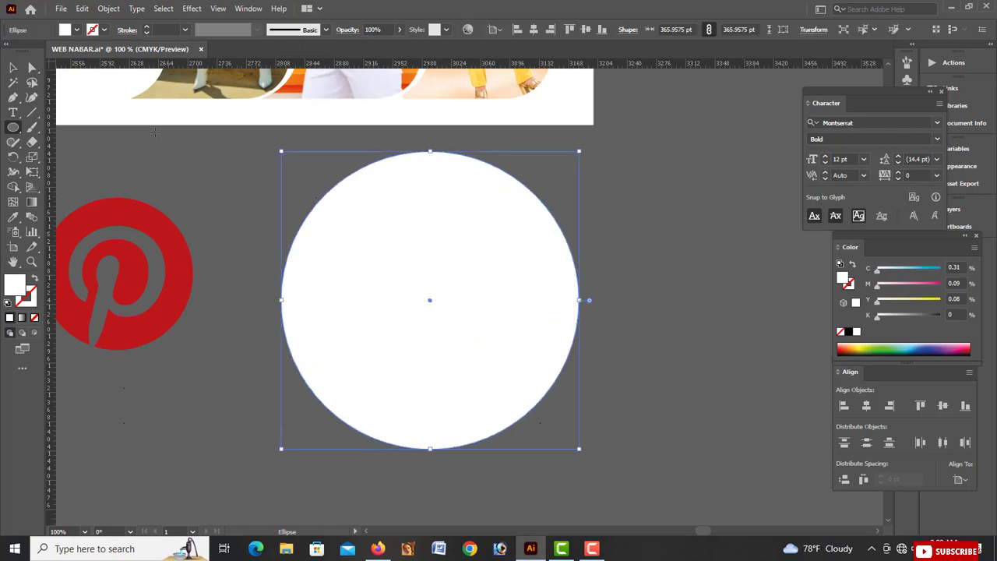
{"action": "left_click", "coordinate": [11, 69]}
{"action": "right_click", "coordinate": [388, 223]}
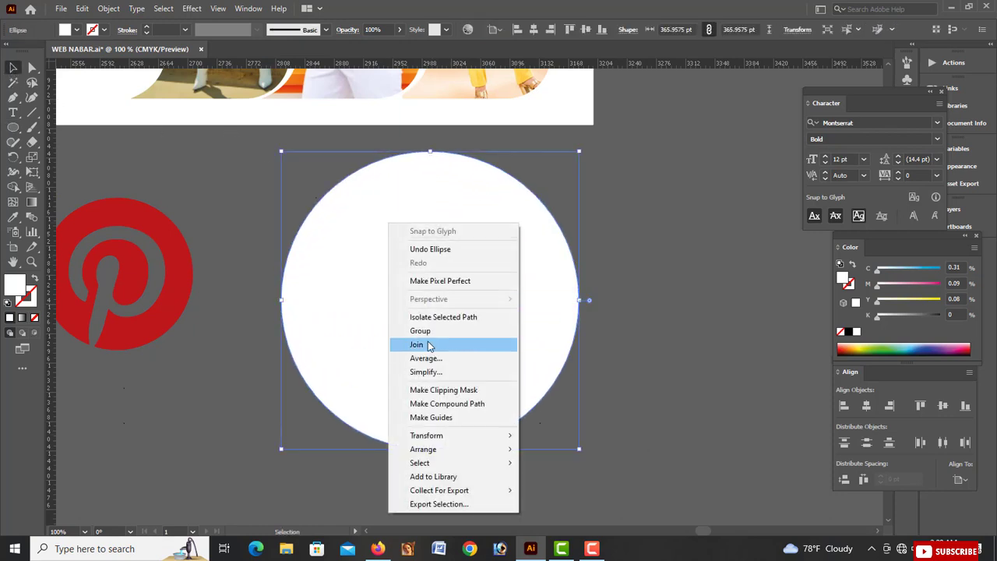
{"action": "left_click", "coordinate": [436, 358]}
{"action": "key", "text": "Return"}
Send the white circle behind the blue Twitter bird.
{"action": "right_click", "coordinate": [433, 308]}
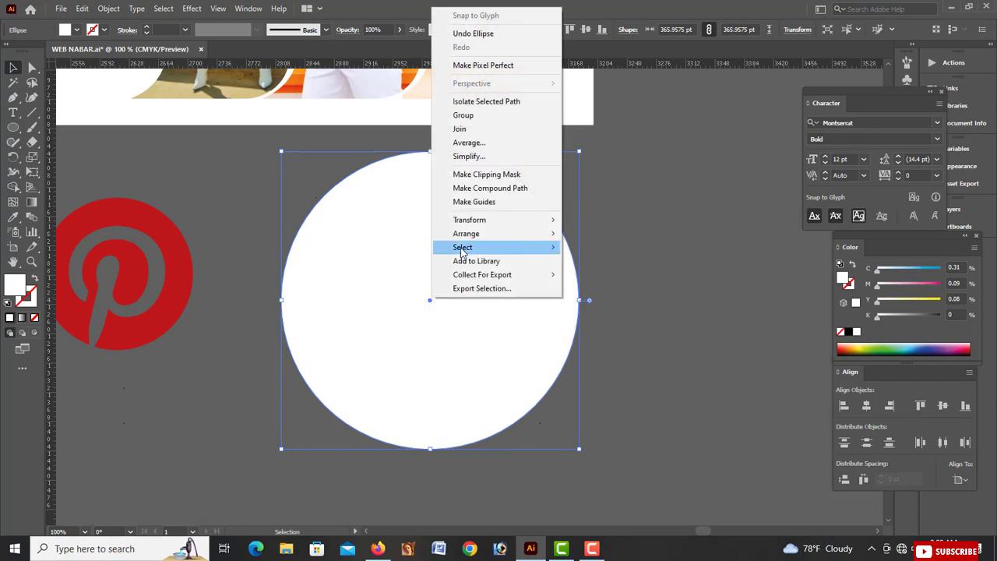
{"action": "mouse_move", "coordinate": [468, 232]}
{"action": "left_click", "coordinate": [623, 282]}
{"action": "left_click", "coordinate": [624, 304]}
Try to align the Twitter bird and the circle by their horizontal centres, and undo the change.
{"action": "left_click", "coordinate": [456, 296]}
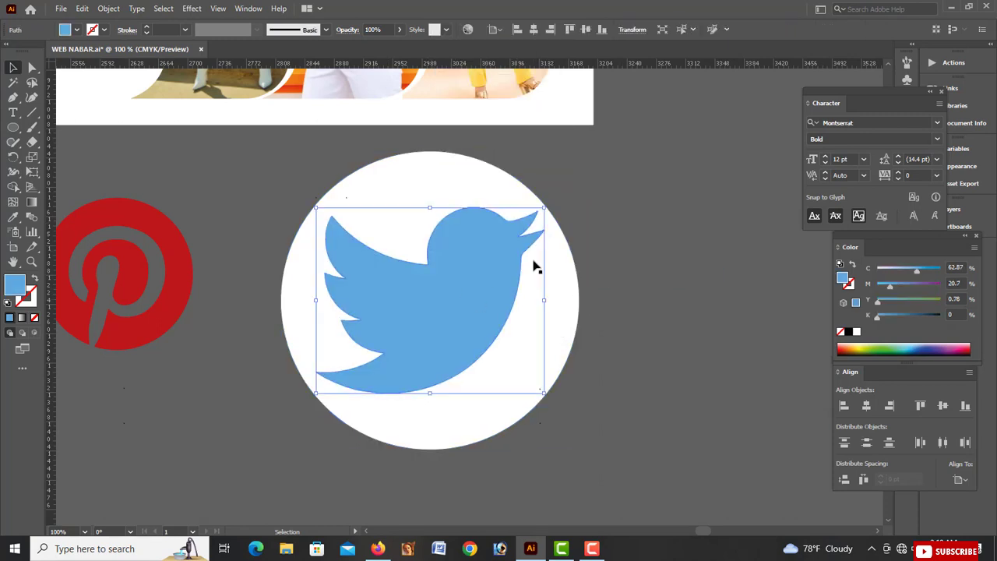
{"action": "left_click", "coordinate": [461, 184], "text": "shift"}
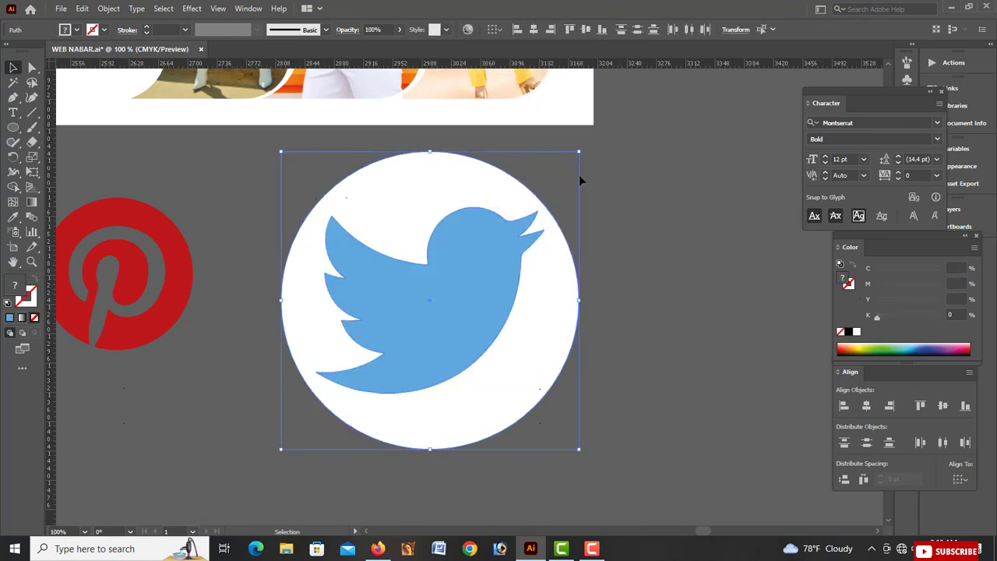
{"action": "left_click", "coordinate": [534, 29]}
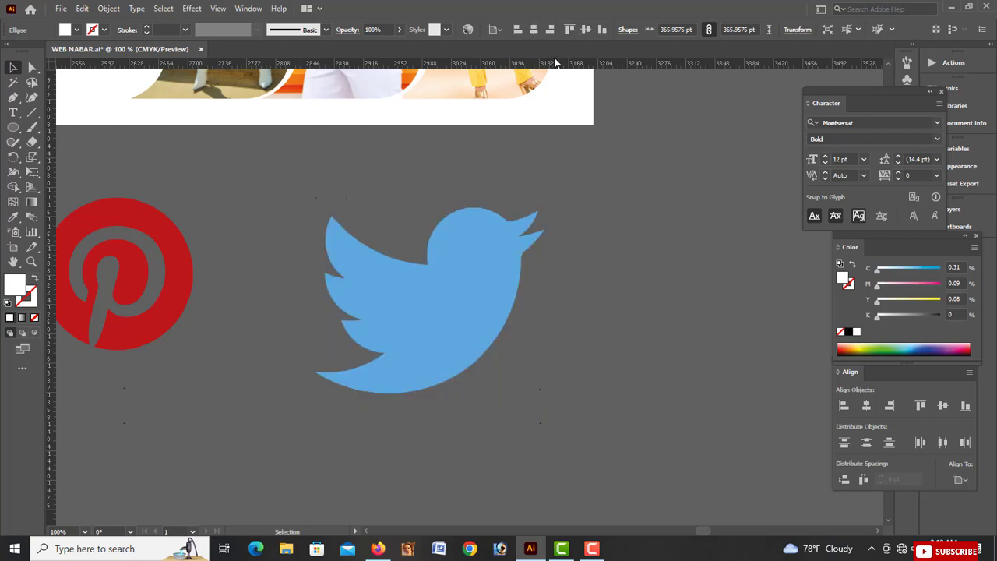
{"action": "key", "text": "ctrl+z"}
{"action": "right_click", "coordinate": [464, 247]}
{"action": "left_click", "coordinate": [682, 241]}
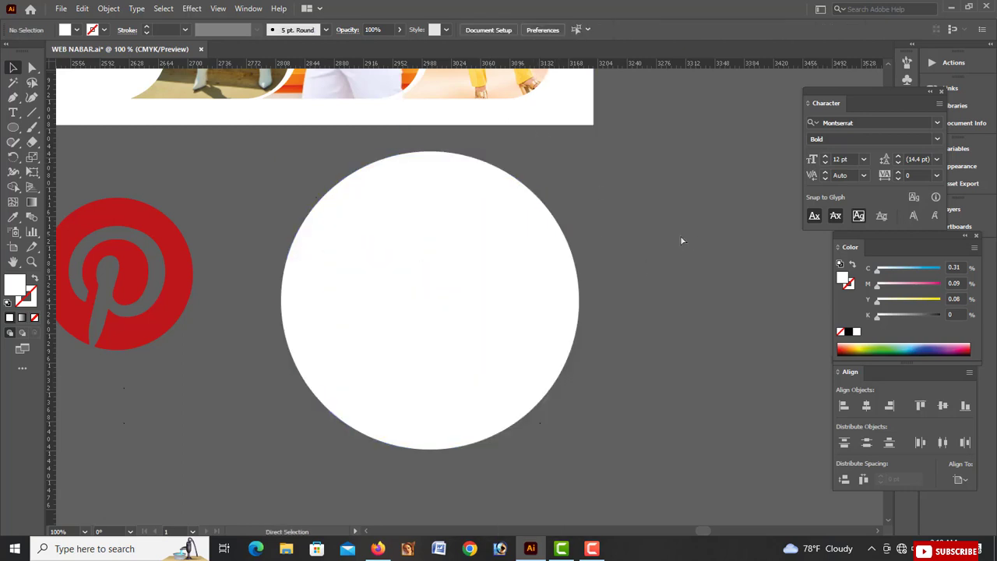
{"action": "key", "text": "ctrl+shift+z"}
{"action": "left_click", "coordinate": [528, 300], "text": "shift"}
{"action": "left_click", "coordinate": [450, 301], "text": "shift"}
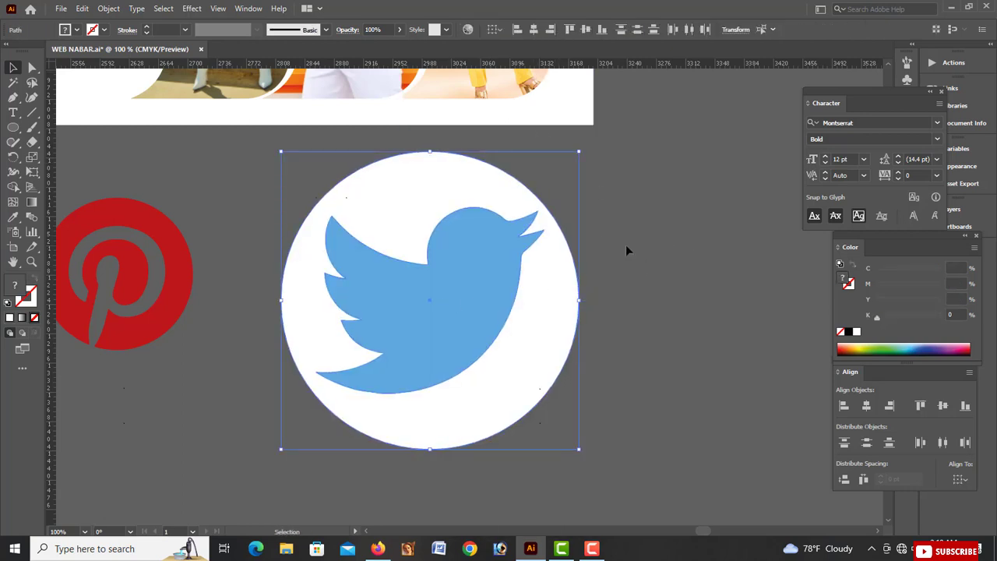
Fill the circle behind the Twitter bird with red by setting magenta and yellow to 100%.
{"action": "left_click", "coordinate": [408, 278]}
{"action": "left_click", "coordinate": [519, 319]}
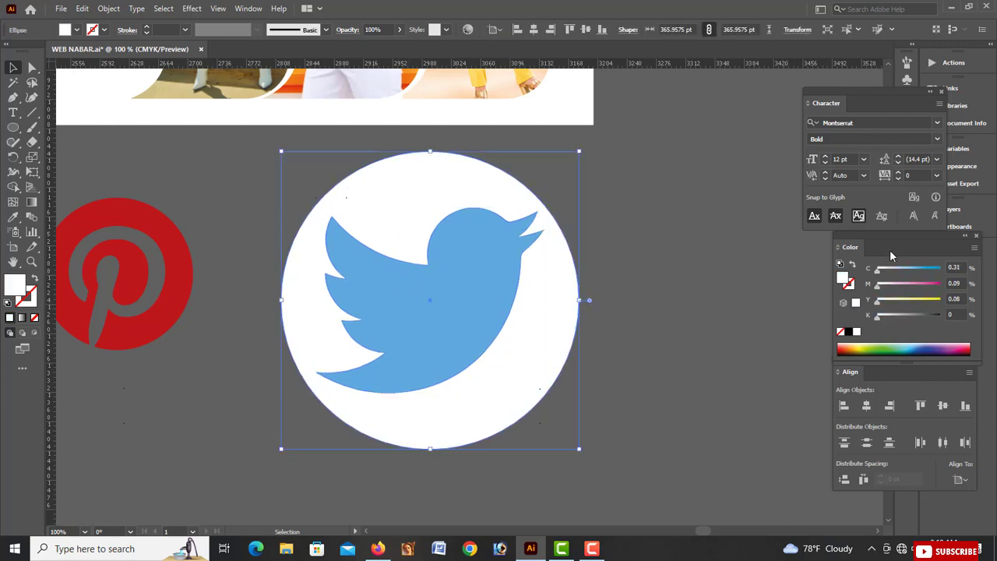
{"action": "left_click_drag", "start_coordinate": [878, 287], "coordinate": [942, 300]}
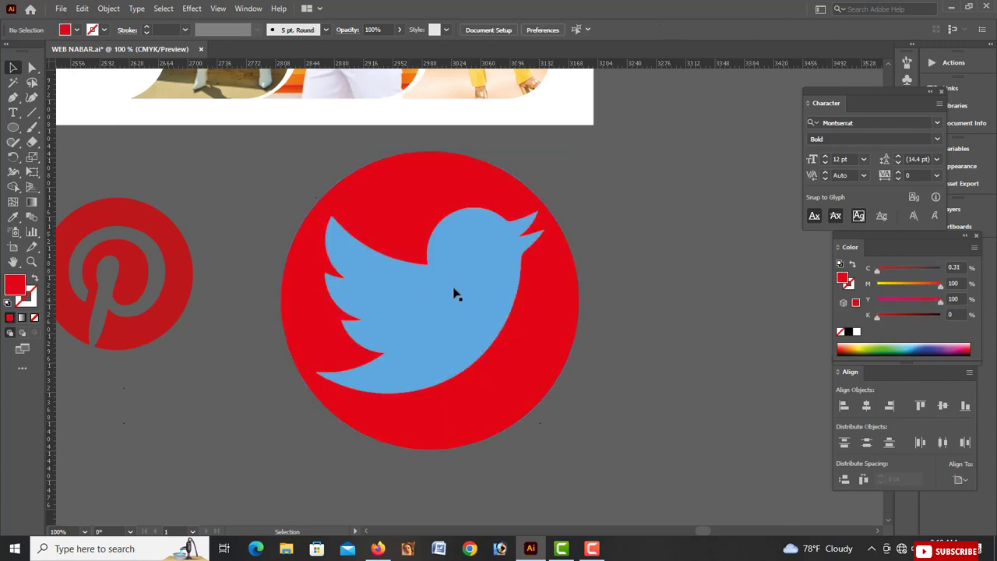
Fill the Twitter bird with white and group it with the red circle behind it.
{"action": "left_click", "coordinate": [419, 281]}
{"action": "left_click", "coordinate": [857, 333]}
{"action": "left_click", "coordinate": [650, 288]}
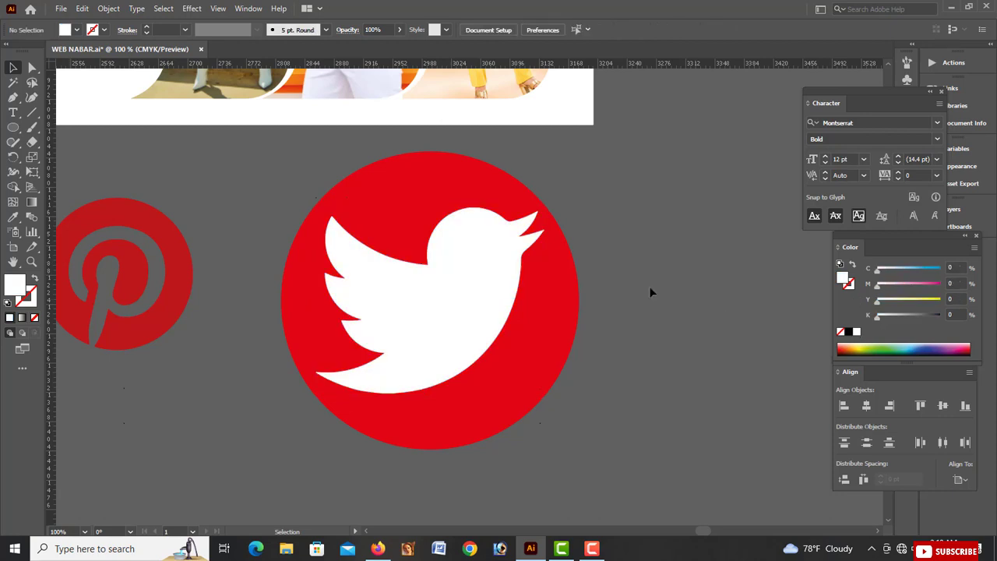
{"action": "left_click", "coordinate": [494, 327]}
{"action": "right_click", "coordinate": [496, 329]}
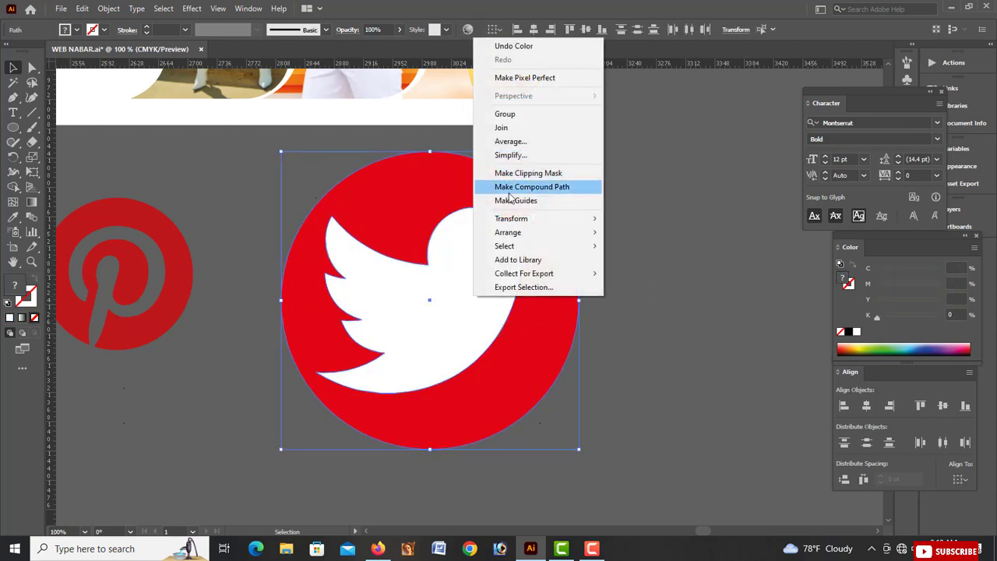
{"action": "left_click", "coordinate": [505, 114]}
Scale down the black phone icon and place it on the banner beside the GET STARTED button.
{"action": "scroll", "coordinate": [478, 249], "scroll_direction": "left", "scroll_amount": 10}
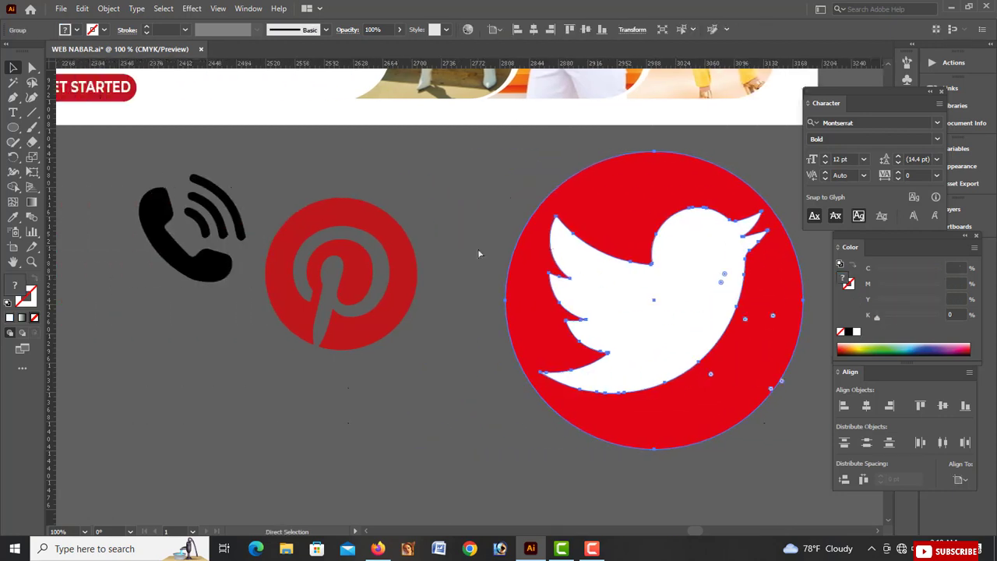
{"action": "left_click", "coordinate": [370, 272]}
{"action": "left_click_drag", "start_coordinate": [413, 284], "coordinate": [340, 101]}
{"action": "key", "text": "ctrl+plus"}
{"action": "left_click_drag", "start_coordinate": [471, 306], "coordinate": [469, 282]}
{"action": "scroll", "coordinate": [499, 380], "scroll_direction": "right", "scroll_amount": 4}
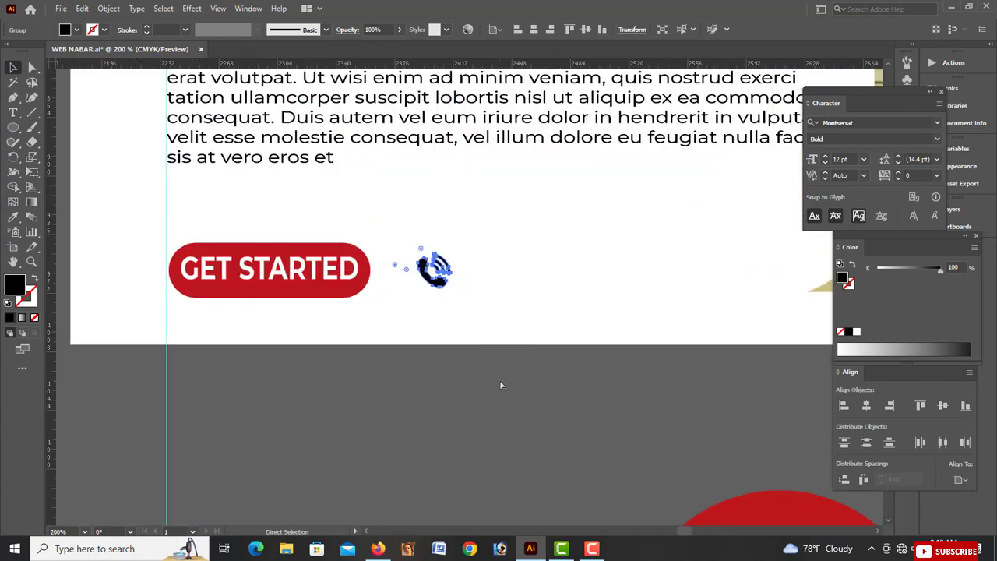
Add the phone number in Montserrat Bold beside the phone icon, enlarging it to about 12.6 pt.
{"action": "key", "text": "t"}
{"action": "left_click", "coordinate": [443, 259]}
{"action": "type", "text": "01500-00000"}
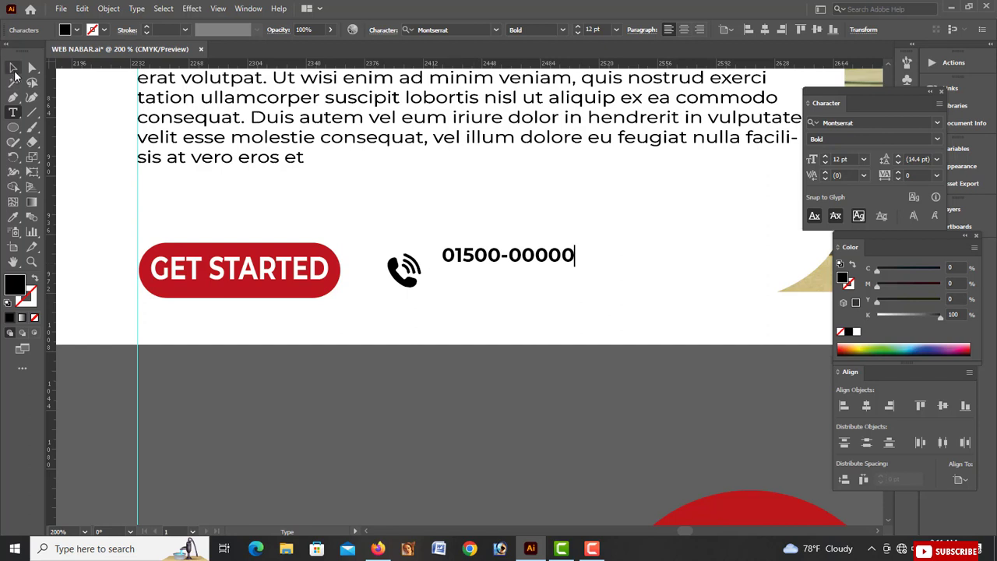
{"action": "left_click", "coordinate": [14, 69]}
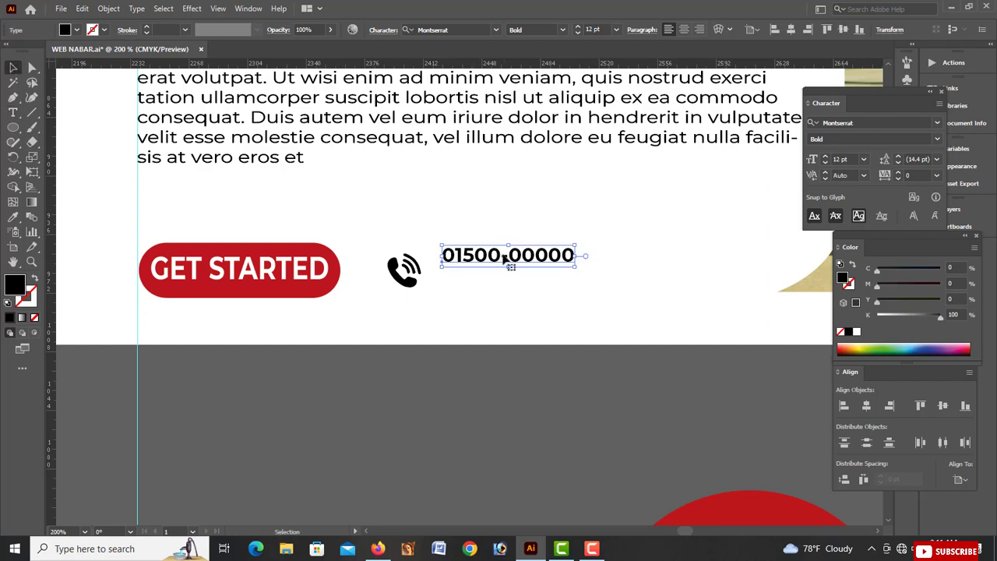
{"action": "left_click_drag", "start_coordinate": [508, 261], "coordinate": [493, 277]}
{"action": "key", "text": "ctrl+equal"}
{"action": "left_click_drag", "start_coordinate": [467, 316], "coordinate": [525, 285]}
Slightly reduce the phone icon and align it with the phone number on their vertical centres.
{"action": "left_click", "coordinate": [277, 315]}
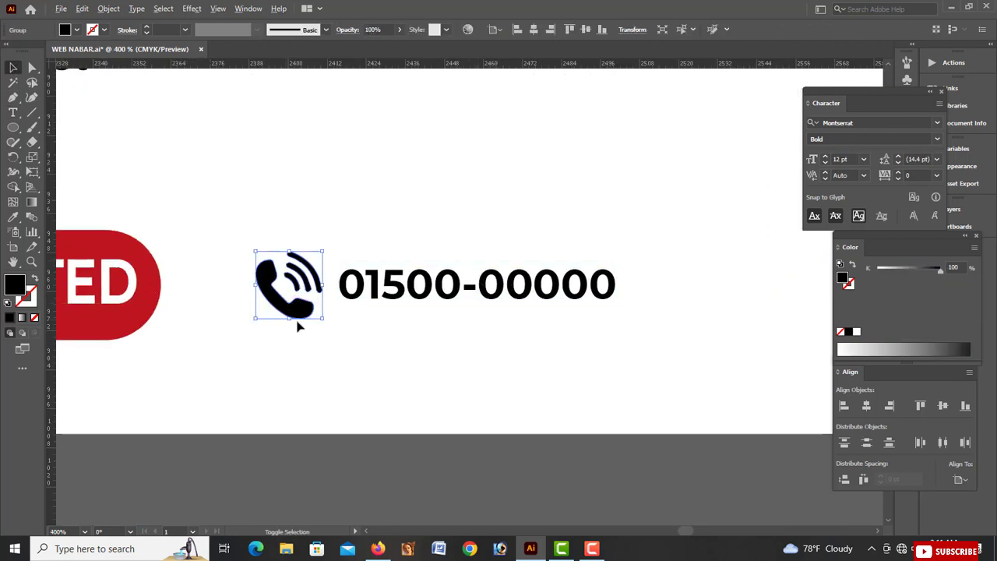
{"action": "left_click_drag", "start_coordinate": [299, 325], "coordinate": [327, 294]}
{"action": "left_click", "coordinate": [309, 314]}
{"action": "left_click", "coordinate": [352, 285]}
{"action": "left_click", "coordinate": [306, 302], "text": "shift"}
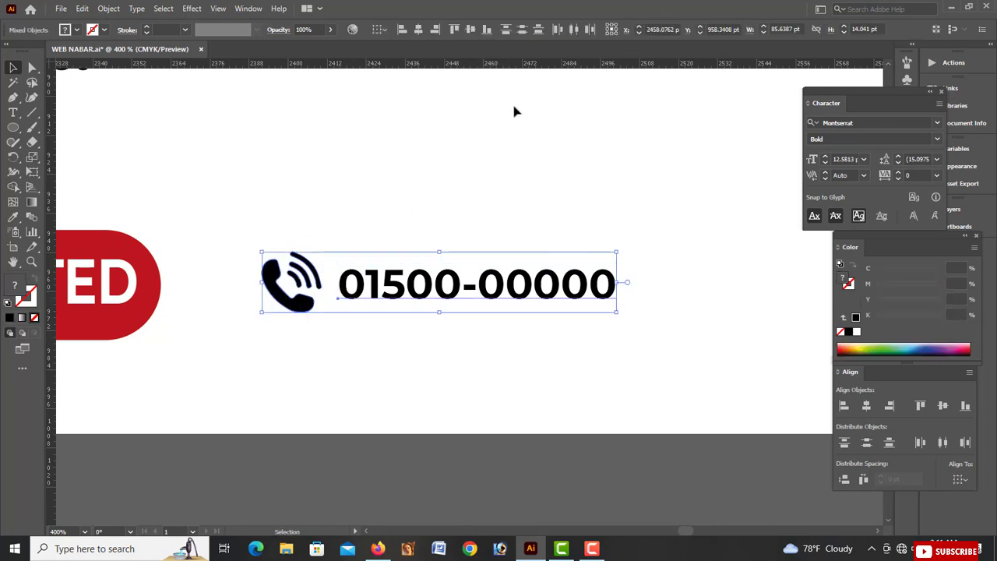
{"action": "left_click", "coordinate": [472, 32]}
{"action": "left_click", "coordinate": [648, 258]}
Move the Pinterest icon to the right of the phone number and scale it down to suit the contact row.
{"action": "key", "text": "ctrl+minus"}
{"action": "key", "text": "ctrl+minus"}
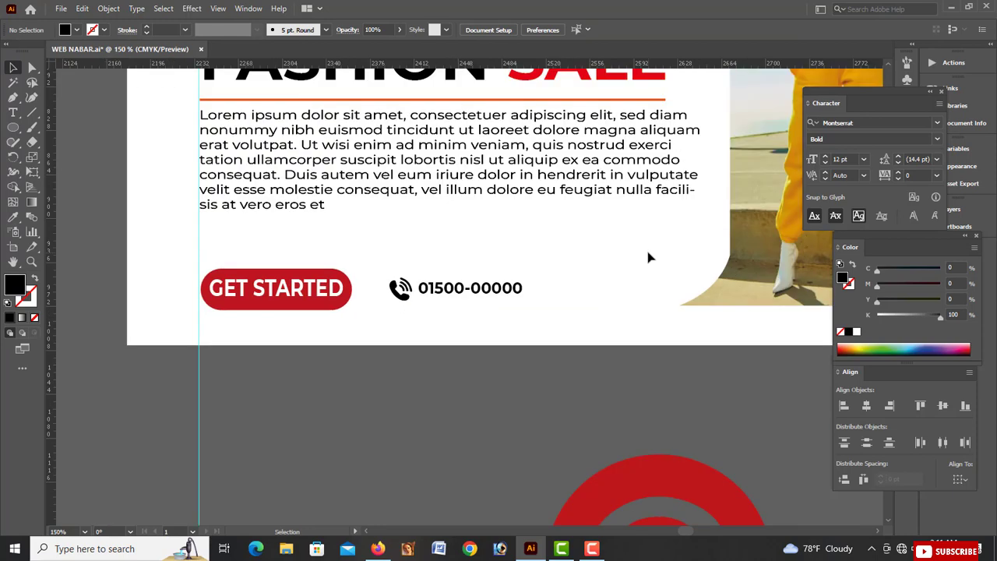
{"action": "key", "text": "ctrl+plus"}
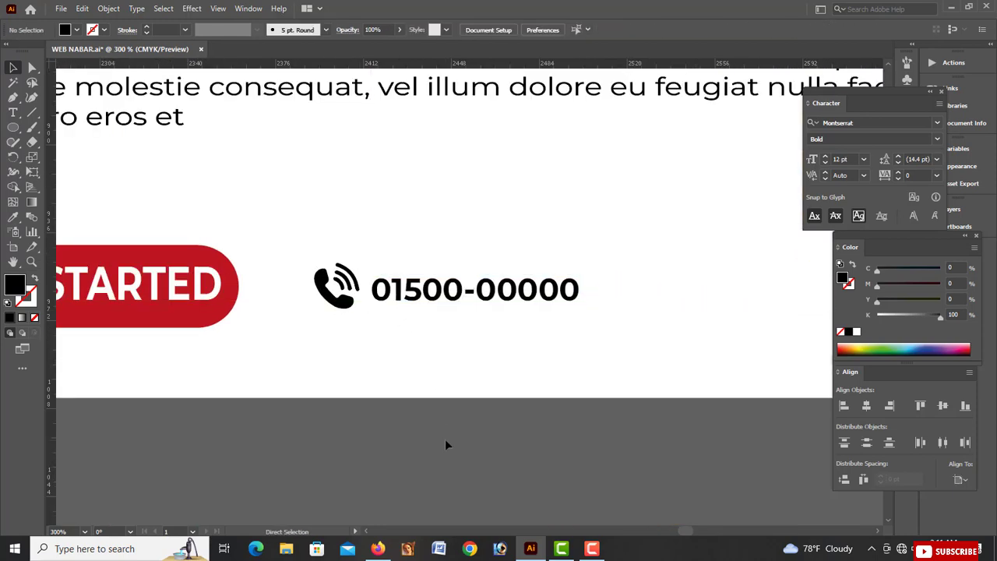
{"action": "key", "text": "ctrl+minus"}
{"action": "key", "text": "ctrl+minus"}
{"action": "scroll", "coordinate": [475, 424], "scroll_direction": "right", "scroll_amount": 5}
{"action": "left_click_drag", "start_coordinate": [491, 476], "coordinate": [419, 440]}
{"action": "scroll", "coordinate": [497, 422], "scroll_direction": "right", "scroll_amount": 3}
{"action": "left_click_drag", "start_coordinate": [382, 478], "coordinate": [383, 285]}
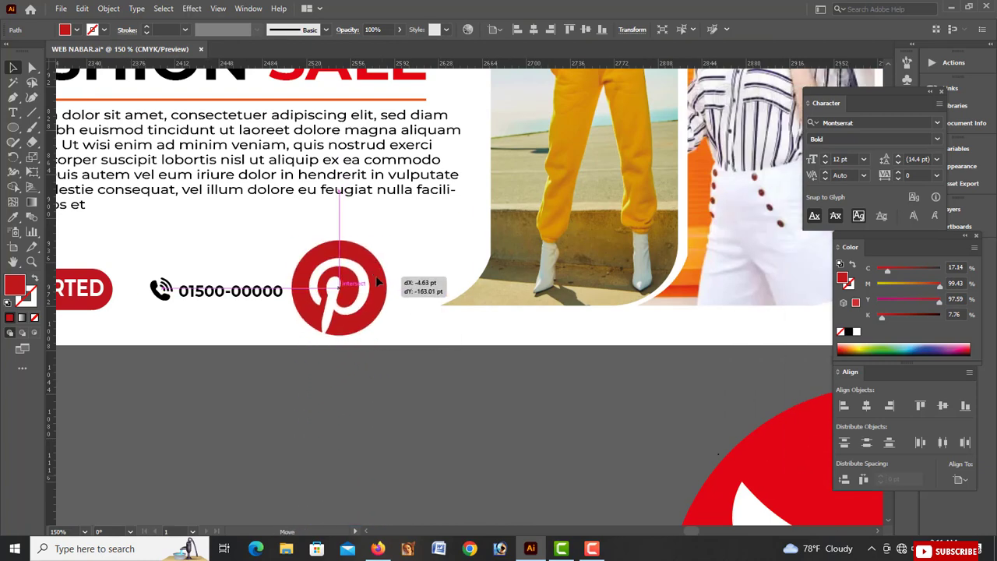
{"action": "key", "text": "ctrl+plus"}
{"action": "key", "text": "ctrl+plus"}
{"action": "left_click_drag", "start_coordinate": [562, 294], "coordinate": [431, 320]}
{"action": "left_click", "coordinate": [456, 432]}
Scale down the Twitter icon group and place it right of the Pinterest icon at roughly the same size.
{"action": "key", "text": "ctrl+minus"}
{"action": "key", "text": "ctrl+minus"}
{"action": "left_click_drag", "start_coordinate": [696, 508], "coordinate": [532, 434]}
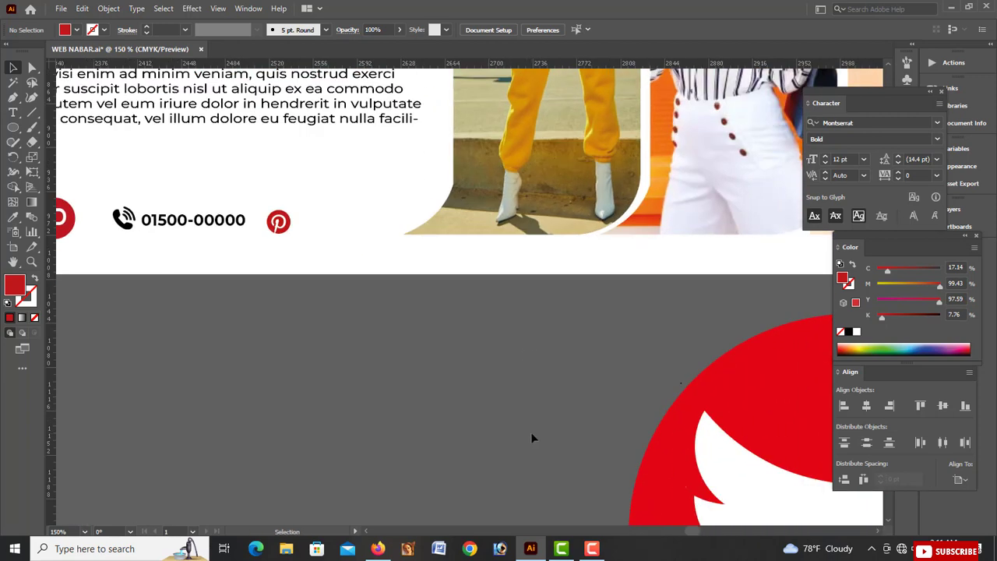
{"action": "left_click", "coordinate": [766, 423]}
{"action": "left_click_drag", "start_coordinate": [746, 451], "coordinate": [367, 433]}
{"action": "left_click_drag", "start_coordinate": [466, 297], "coordinate": [314, 220]}
{"action": "key", "text": "ctrl+plus"}
{"action": "key", "text": "ctrl+plus"}
{"action": "key", "text": "ctrl+plus"}
{"action": "key", "text": "ctrl+plus"}
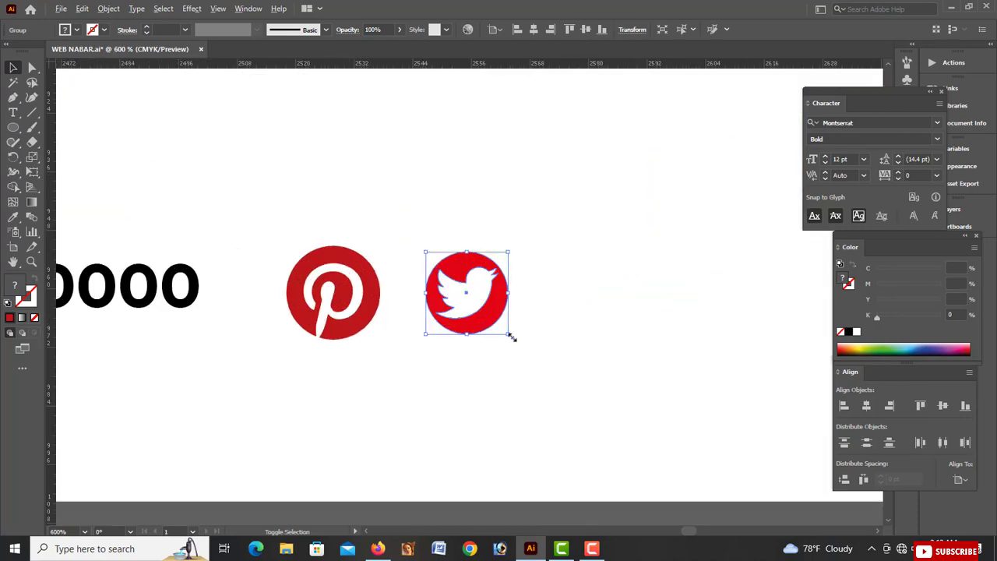
{"action": "left_click_drag", "start_coordinate": [510, 335], "coordinate": [517, 342]}
{"action": "left_click_drag", "start_coordinate": [497, 330], "coordinate": [499, 335]}
{"action": "left_click", "coordinate": [530, 503]}
Move the blue Facebook icon onto the banner beside the Twitter icon and bring it to the front.
{"action": "key", "text": "ctrl+minus"}
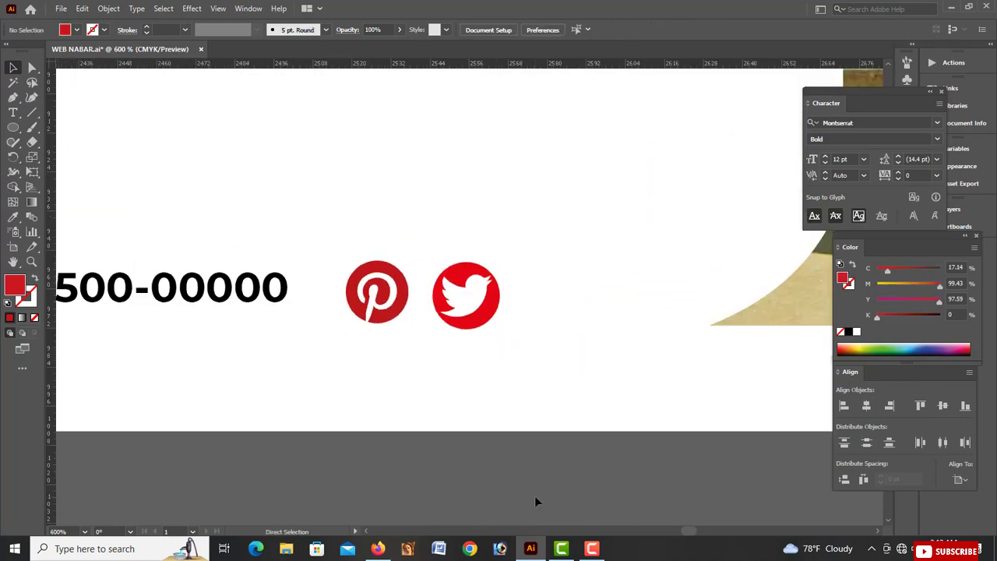
{"action": "key", "text": "ctrl+minus"}
{"action": "key", "text": "ctrl+minus"}
{"action": "key", "text": "ctrl+minus"}
{"action": "key", "text": "ctrl+minus"}
{"action": "key", "text": "ctrl+minus"}
{"action": "key", "text": "ctrl+minus"}
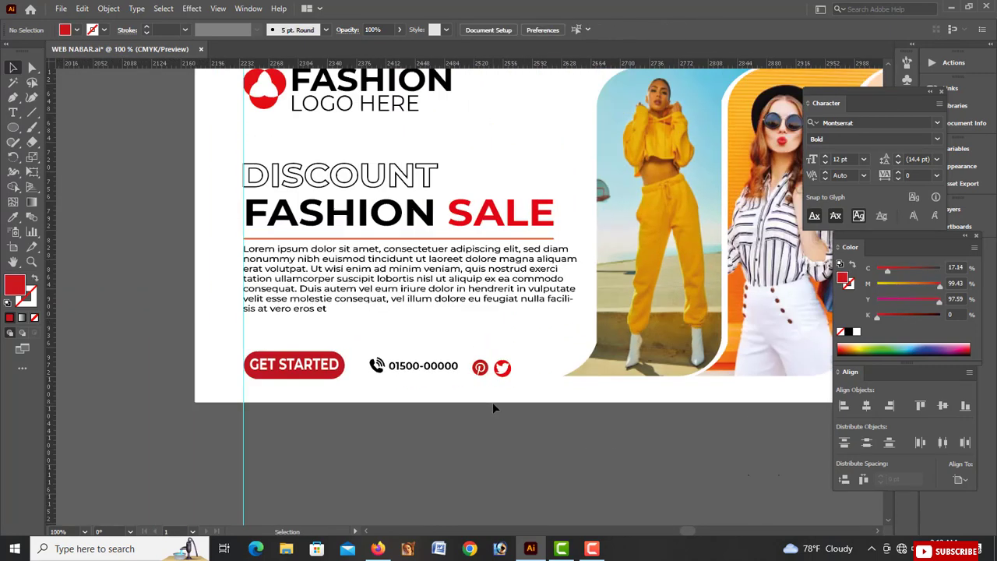
{"action": "scroll", "coordinate": [493, 407], "scroll_direction": "up", "scroll_amount": 5}
{"action": "left_click_drag", "start_coordinate": [487, 226], "coordinate": [116, 287]}
{"action": "scroll", "coordinate": [115, 304], "scroll_direction": "down", "scroll_amount": 5}
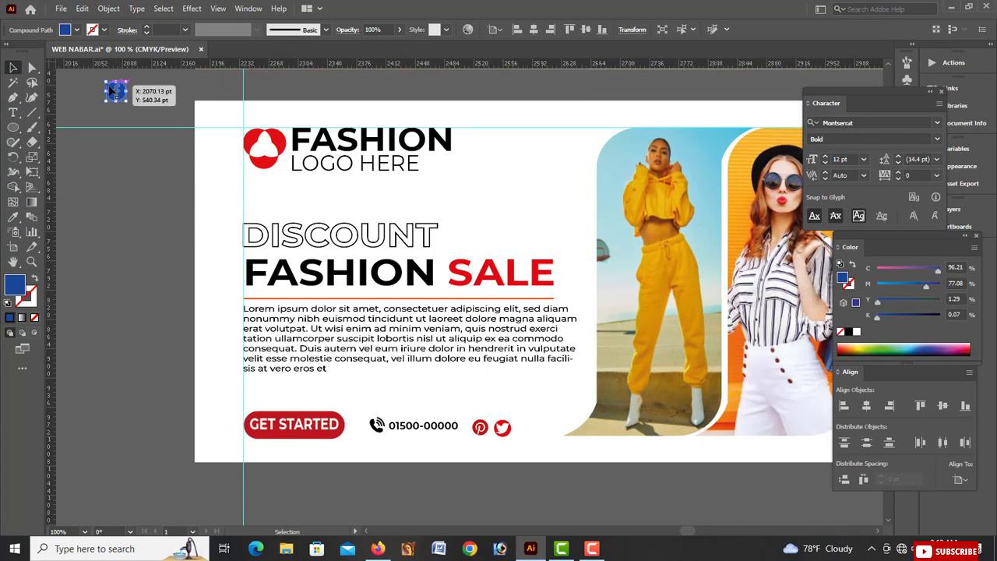
{"action": "left_click_drag", "start_coordinate": [113, 92], "coordinate": [521, 425]}
{"action": "right_click", "coordinate": [517, 494]}
{"action": "mouse_move", "coordinate": [592, 433]}
{"action": "left_click", "coordinate": [693, 432]}
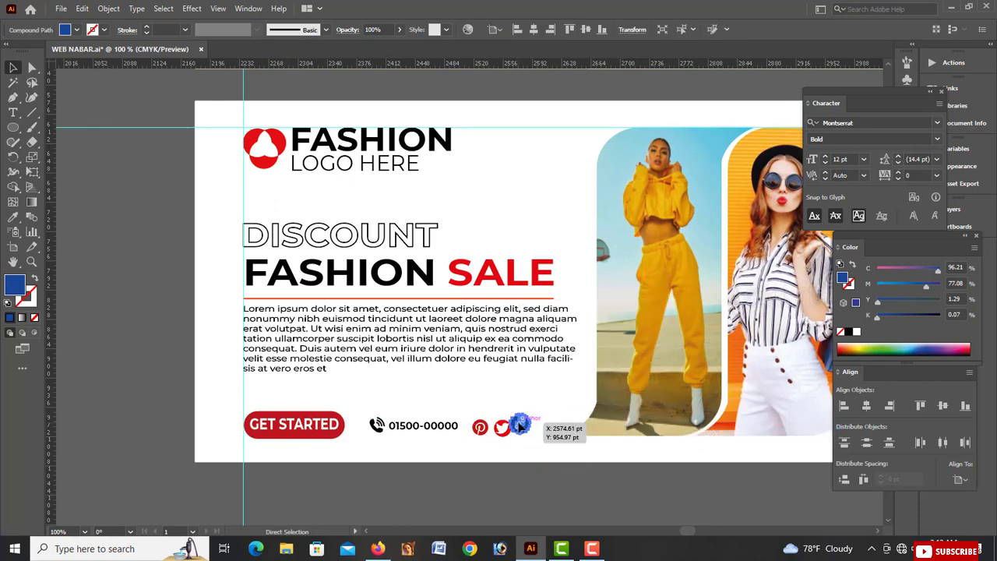
Reduce the Facebook icon to roughly the Twitter icon's size, leaving a gap between the two.
{"action": "key", "text": "ctrl+equal"}
{"action": "key", "text": "ctrl+equal"}
{"action": "left_click_drag", "start_coordinate": [472, 293], "coordinate": [504, 321]}
{"action": "left_click", "coordinate": [489, 401]}
{"action": "left_click", "coordinate": [496, 314]}
{"action": "left_click", "coordinate": [494, 333]}
{"action": "left_click", "coordinate": [492, 311]}
Align the Pinterest, Twitter and Facebook icons on their vertical centres and nudge the Twitter icon right to even the gaps.
{"action": "left_click", "coordinate": [433, 307]}
{"action": "left_click", "coordinate": [380, 302], "text": "shift"}
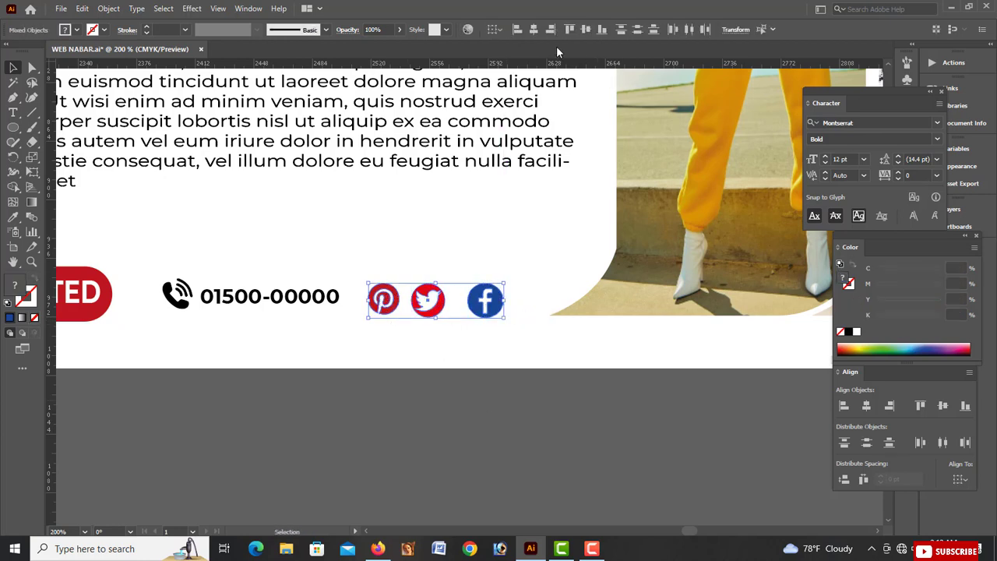
{"action": "left_click", "coordinate": [588, 30]}
{"action": "left_click", "coordinate": [482, 420]}
{"action": "left_click_drag", "start_coordinate": [430, 300], "coordinate": [434, 301]}
{"action": "left_click", "coordinate": [494, 302]}
{"action": "left_click", "coordinate": [441, 307], "text": "shift"}
{"action": "left_click", "coordinate": [388, 301], "text": "shift"}
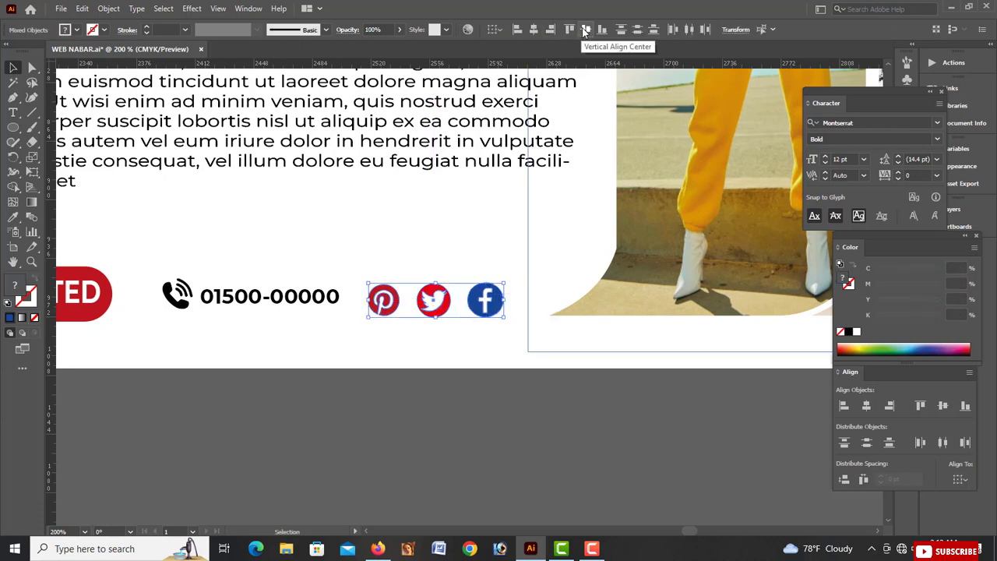
{"action": "left_click", "coordinate": [504, 432]}
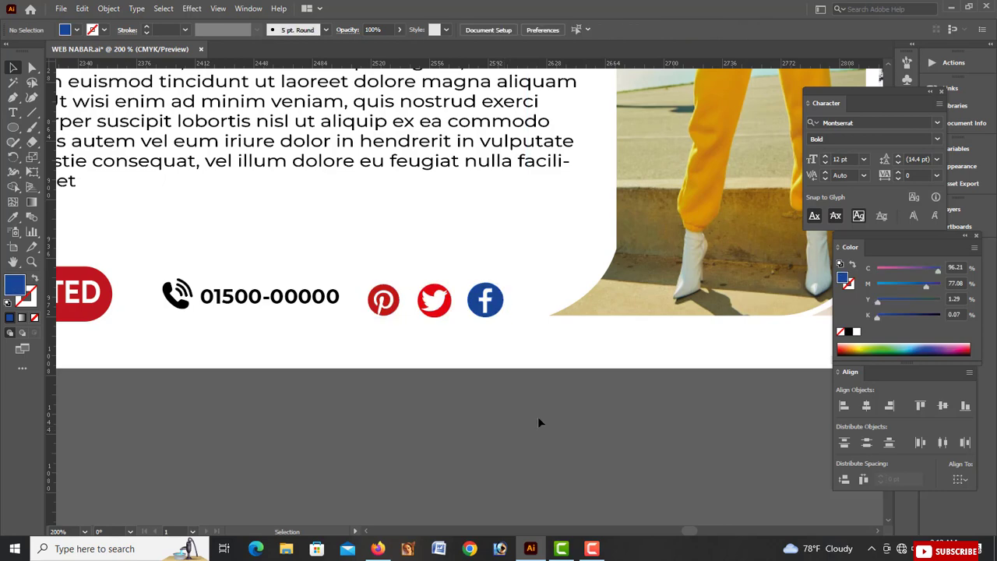
Unlock all objects, copy the white background rectangle and paste the copy in front of it.
{"action": "key", "text": "ctrl+minus"}
{"action": "key", "text": "ctrl+minus"}
{"action": "key", "text": "ctrl+minus"}
{"action": "scroll", "coordinate": [551, 414], "scroll_direction": "right", "scroll_amount": 2}
{"action": "scroll", "coordinate": [550, 417], "scroll_direction": "right", "scroll_amount": 1}
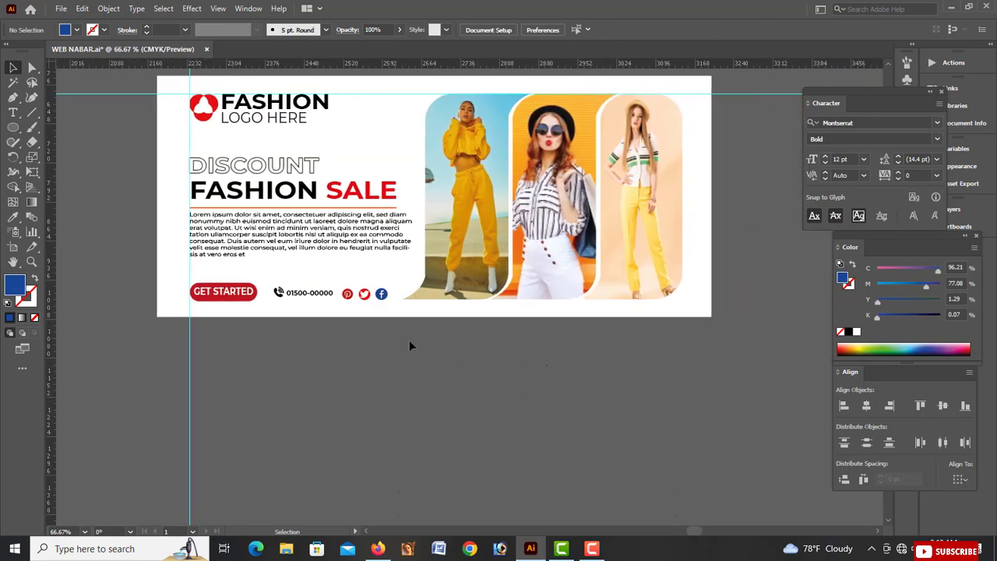
{"action": "key", "text": "ctrl+alt+2"}
{"action": "left_click", "coordinate": [384, 349]}
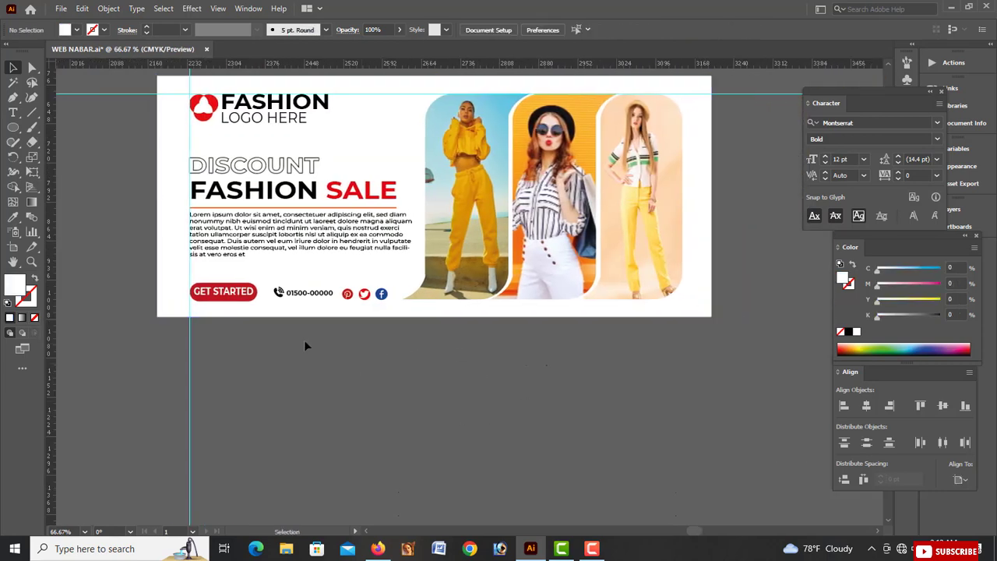
{"action": "left_click", "coordinate": [165, 280]}
{"action": "right_click", "coordinate": [165, 279]}
{"action": "left_click", "coordinate": [183, 310]}
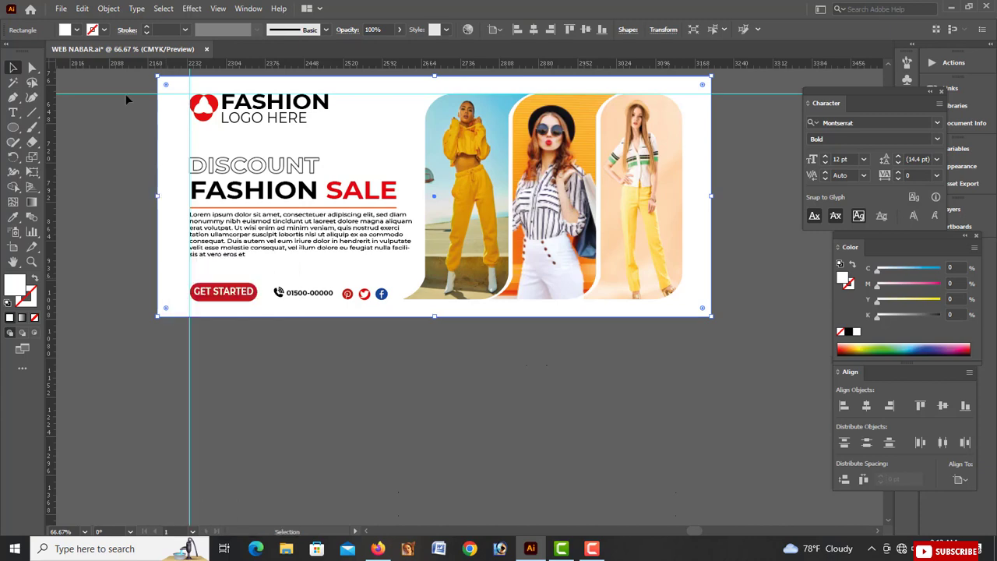
{"action": "left_click", "coordinate": [89, 9]}
{"action": "left_click", "coordinate": [114, 69]}
{"action": "left_click", "coordinate": [84, 11]}
{"action": "left_click", "coordinate": [114, 98]}
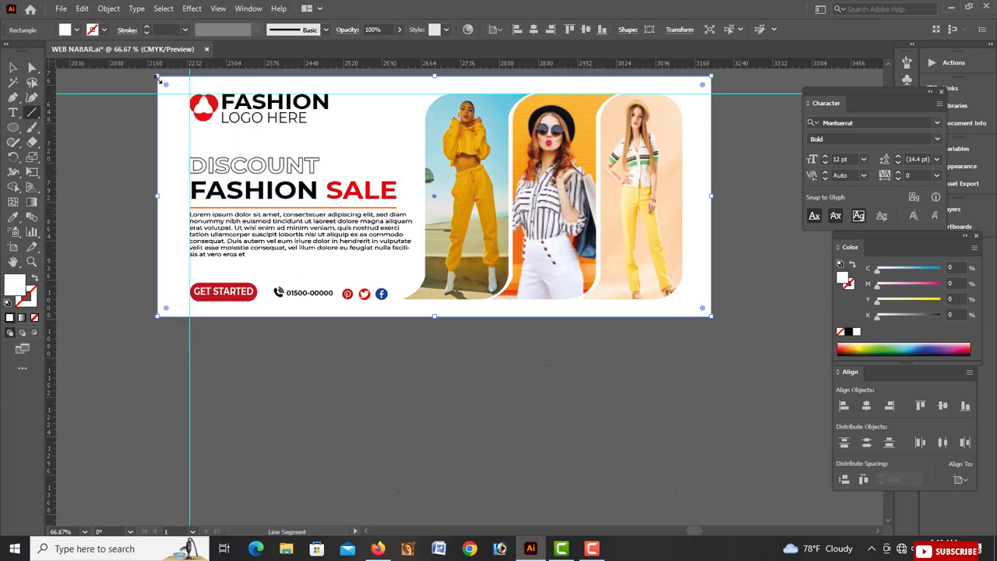
Draw a diagonal line from the background's top-left corner to its bottom edge and select both shapes for the Shape Builder.
{"action": "left_click_drag", "start_coordinate": [159, 78], "coordinate": [407, 314]}
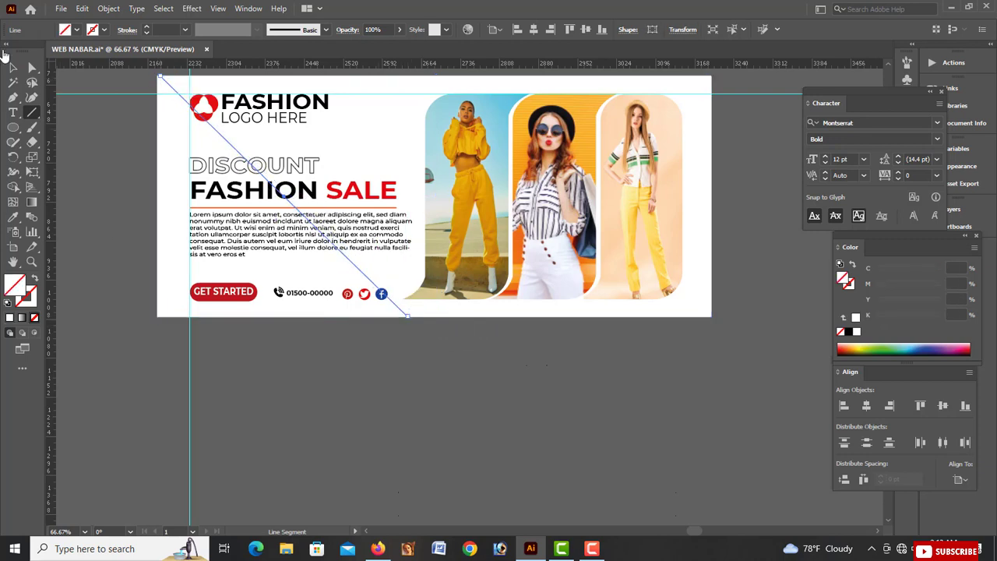
{"action": "key", "text": "ctrl+a"}
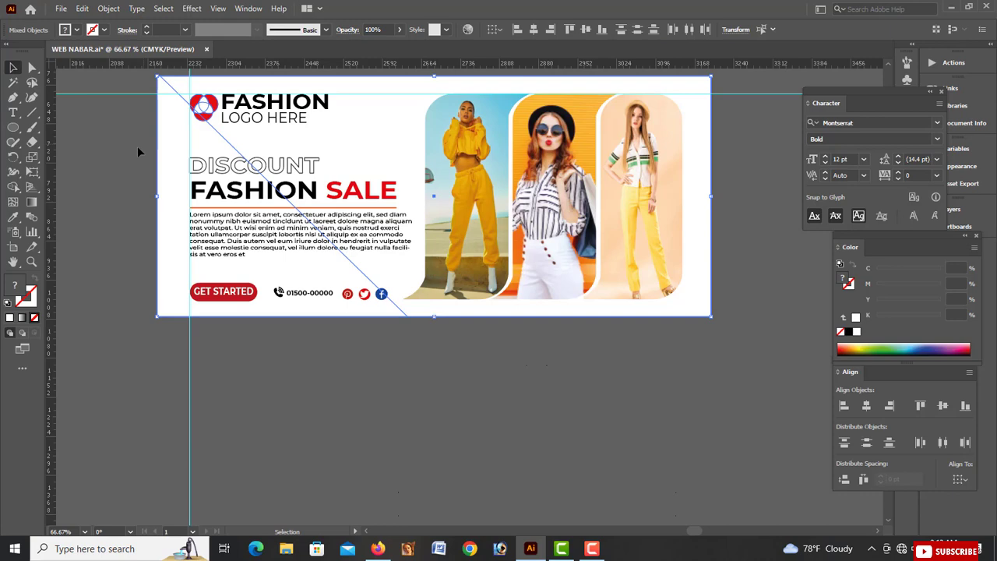
{"action": "left_click", "coordinate": [12, 187]}
Try to build the background's lower-left triangle with no fill, and undo the change.
{"action": "scroll", "coordinate": [197, 368], "scroll_direction": "up", "scroll_amount": 4}
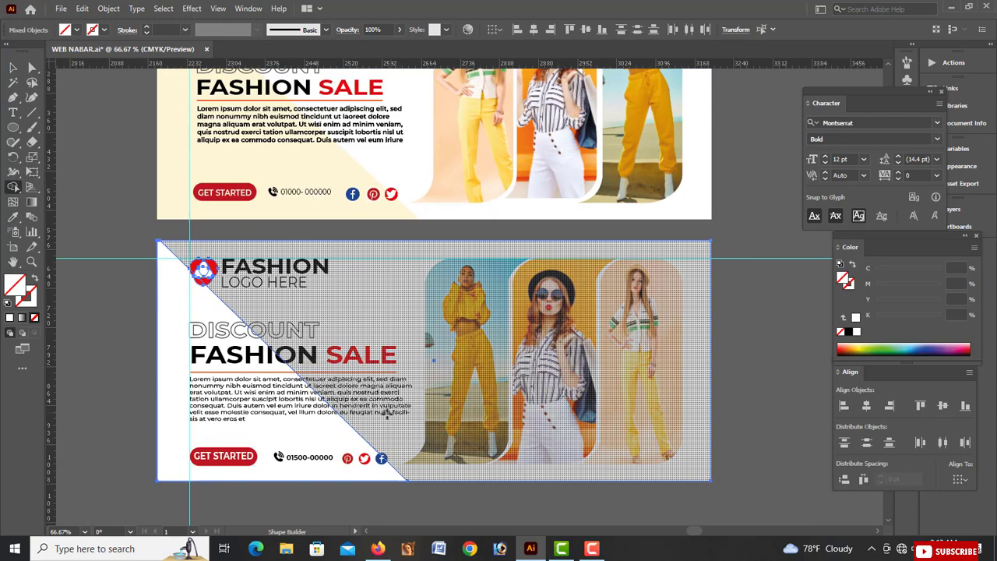
{"action": "scroll", "coordinate": [197, 368], "scroll_direction": "down", "scroll_amount": 1}
{"action": "left_click", "coordinate": [167, 259]}
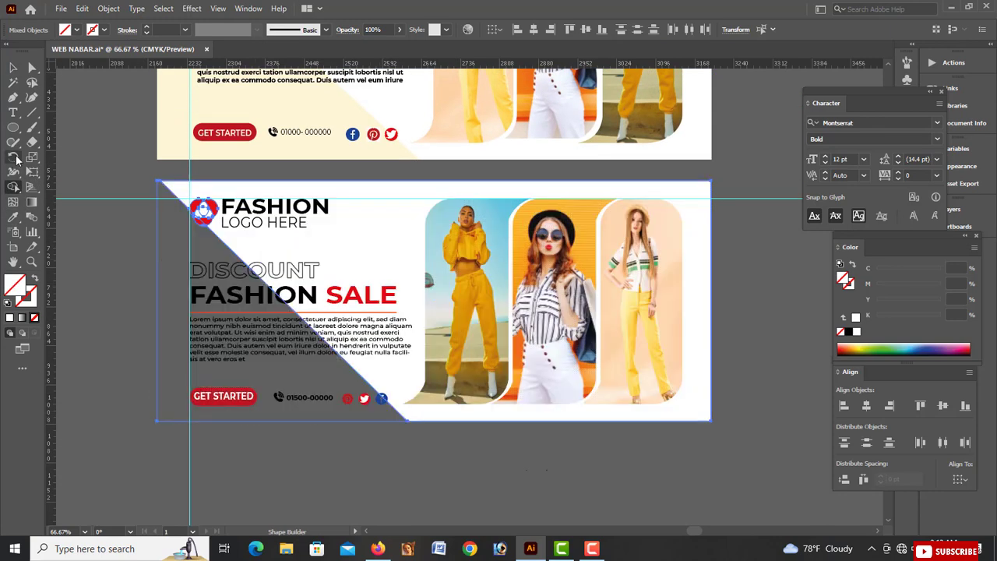
{"action": "key", "text": "ctrl+z"}
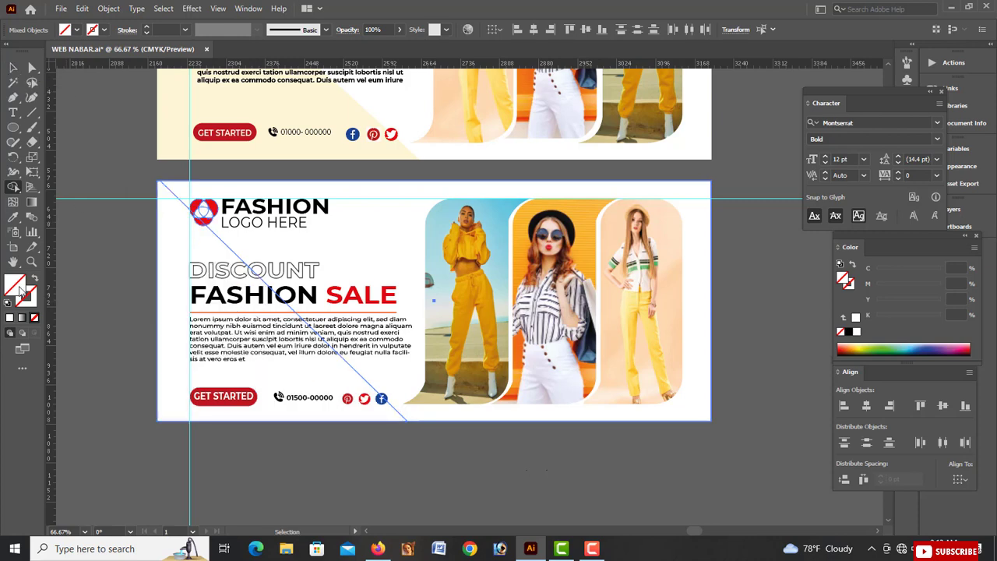
Choose a mustard yellow fill and build the background's lower-left triangle as its own shape.
{"action": "double_click", "coordinate": [15, 286]}
{"action": "key", "text": "ctrl+v"}
{"action": "left_click", "coordinate": [629, 196]}
{"action": "left_click", "coordinate": [173, 298]}
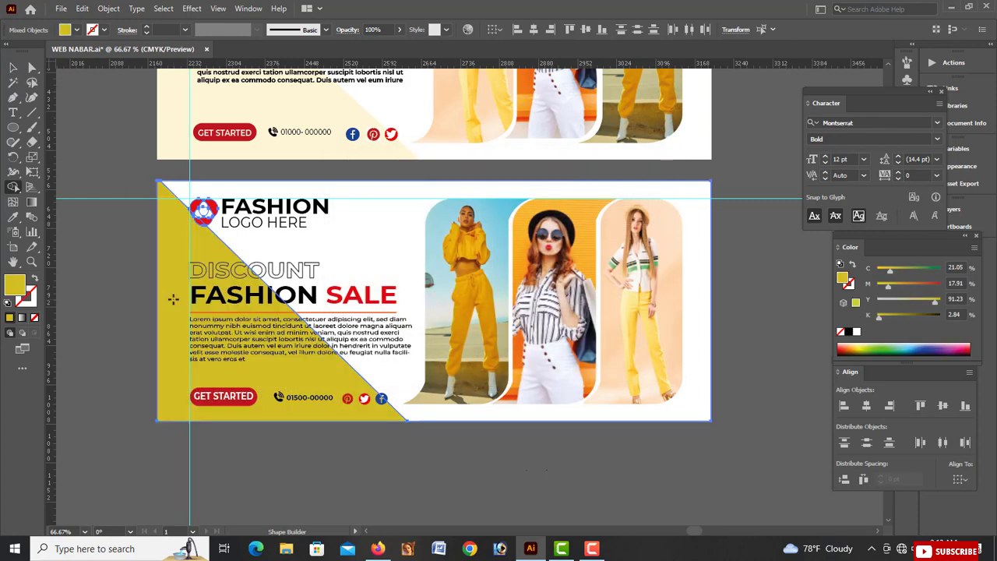
Recolour the triangle pale cream by setting cyan and magenta to 0% and yellow to 26%.
{"action": "left_click", "coordinate": [13, 67]}
{"action": "left_click", "coordinate": [167, 272]}
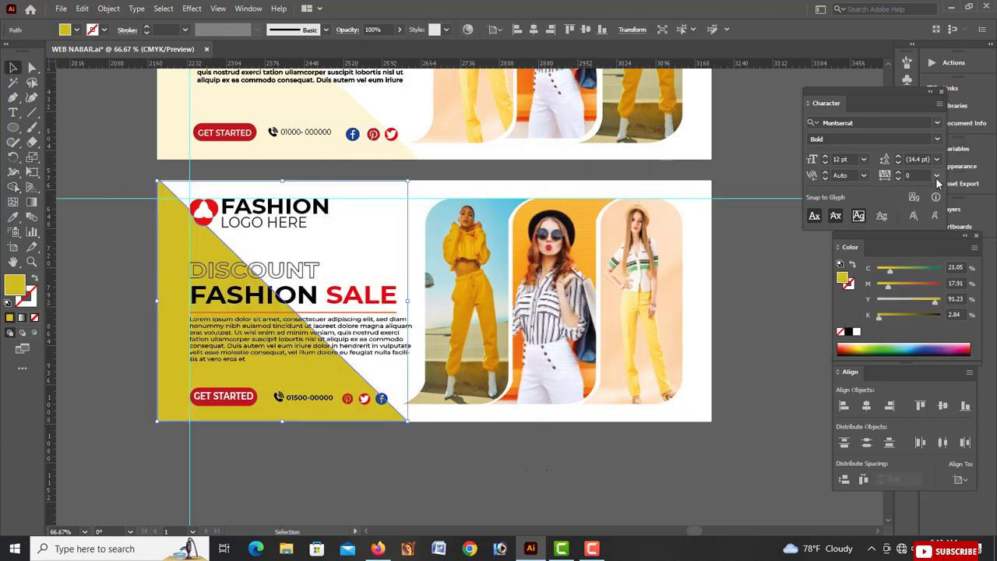
{"action": "left_click_drag", "start_coordinate": [896, 275], "coordinate": [862, 279]}
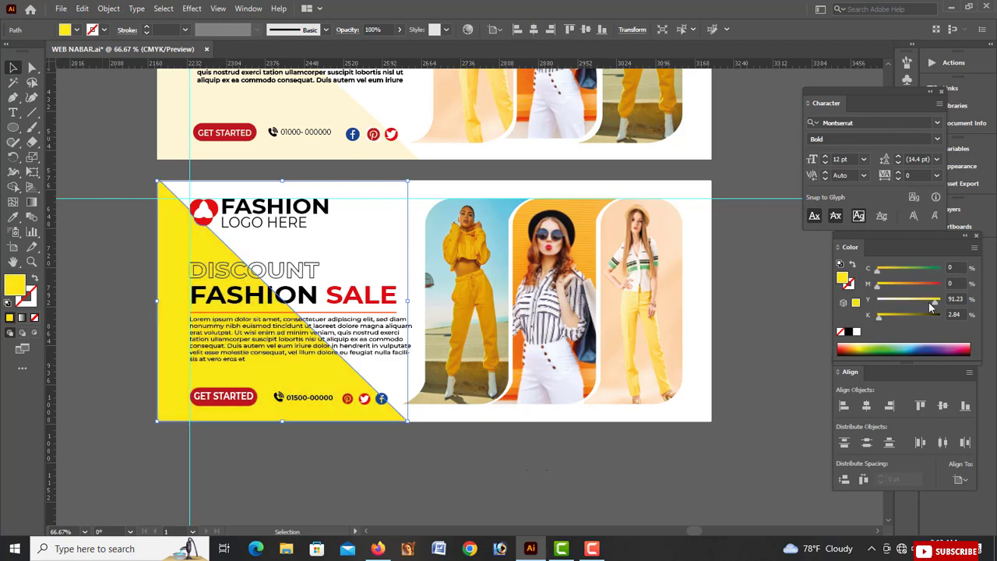
{"action": "left_click", "coordinate": [771, 360]}
Unlock the guides and delete the horizontal guide across the top of the lower banner.
{"action": "key", "text": "ctrl+minus"}
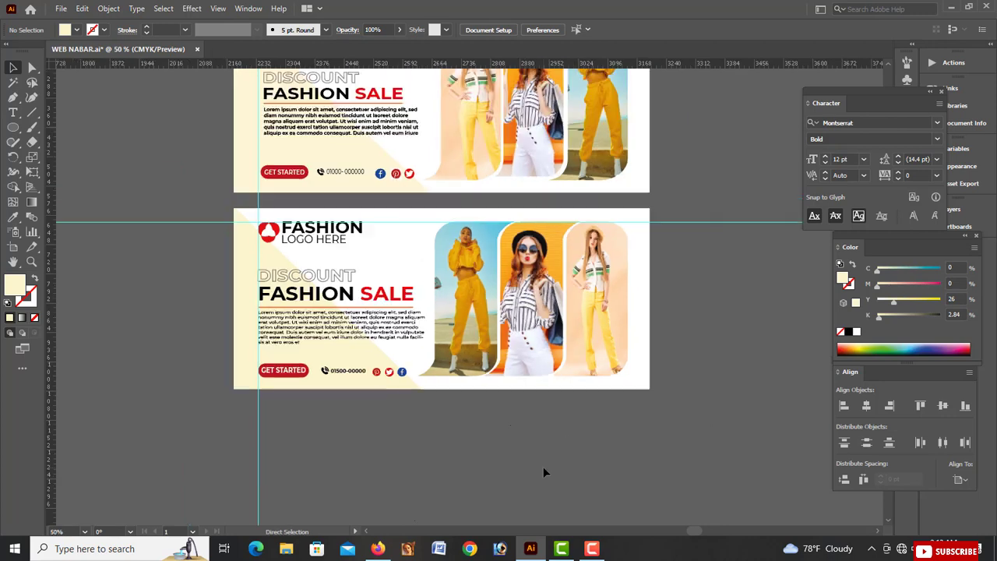
{"action": "scroll", "coordinate": [543, 467], "scroll_direction": "up", "scroll_amount": 1}
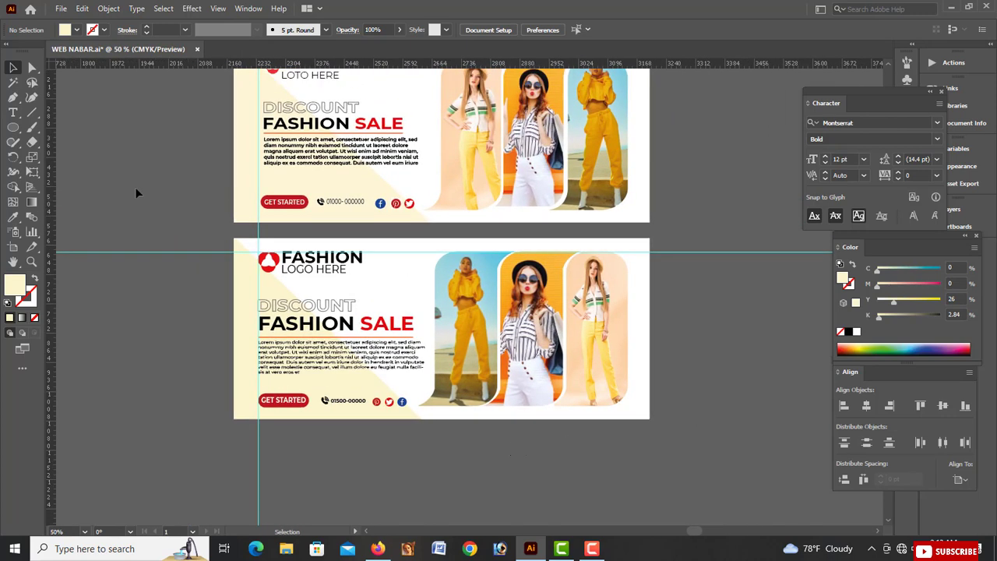
{"action": "right_click", "coordinate": [168, 268]}
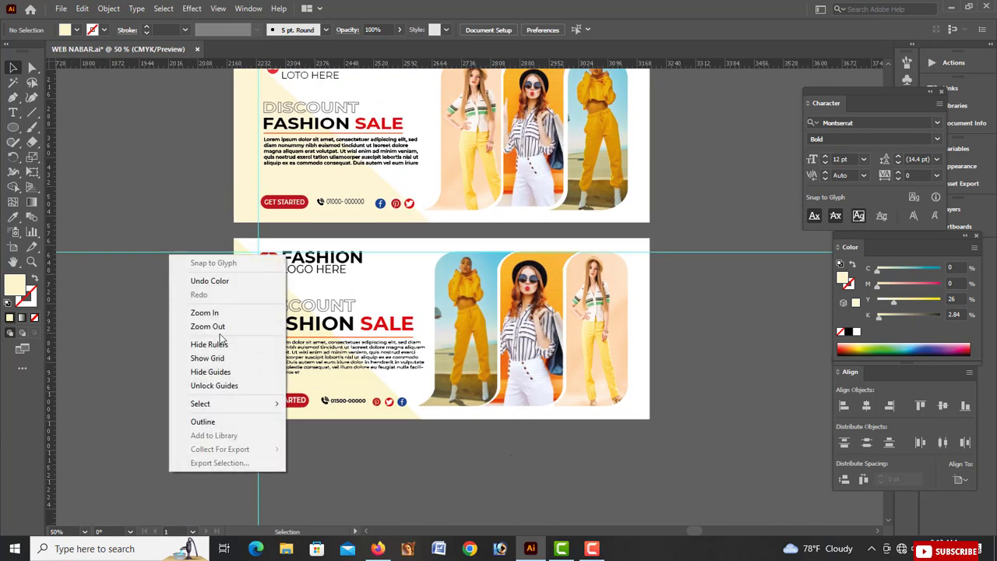
{"action": "left_click", "coordinate": [221, 387]}
{"action": "left_click", "coordinate": [166, 253]}
{"action": "key", "text": "Delete"}
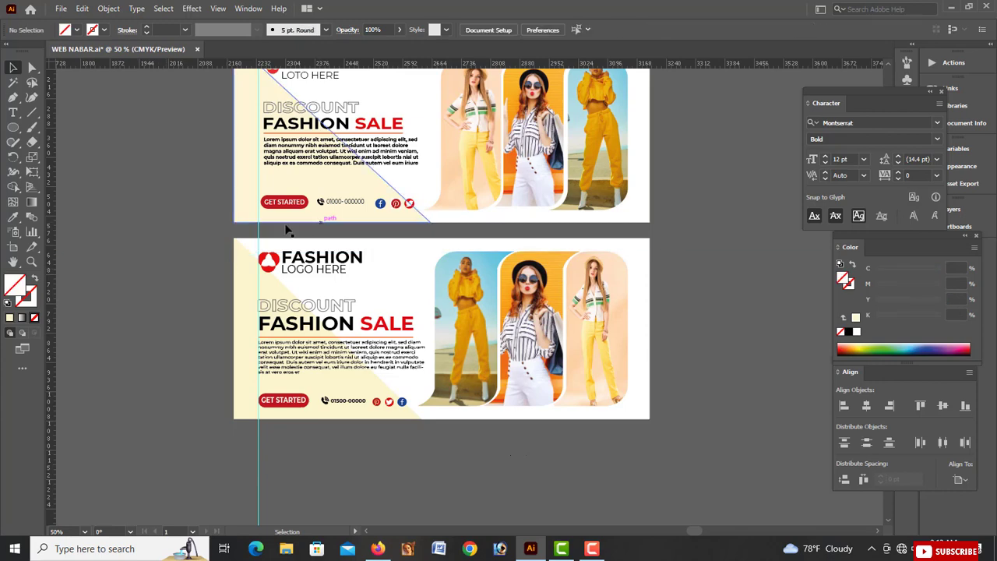